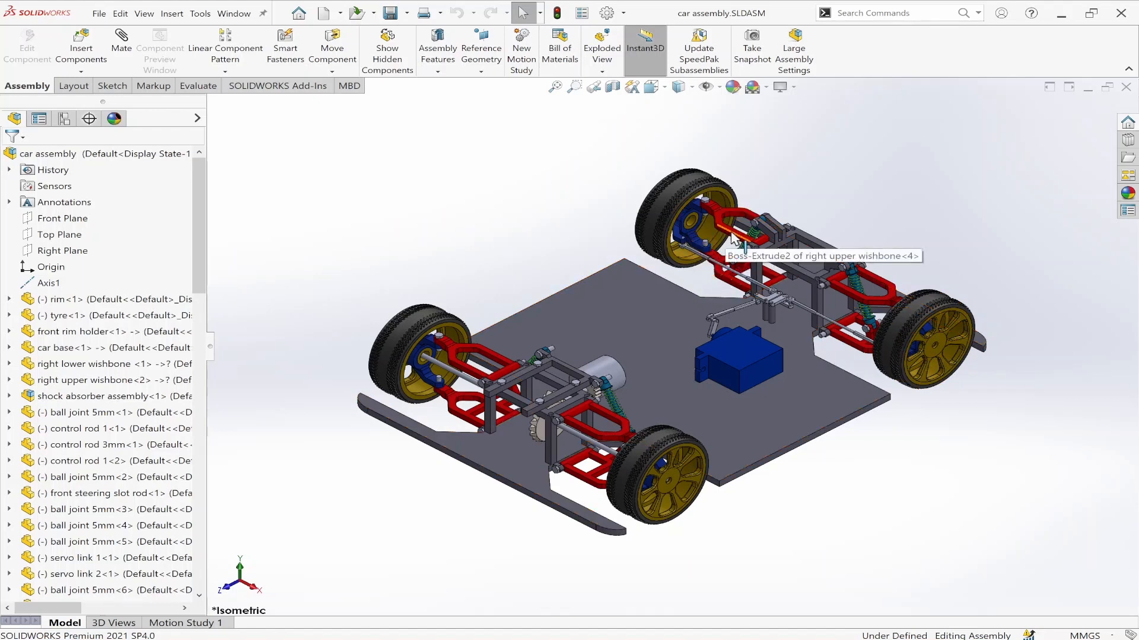
- Examine the front suspension, including the wishbones, shock absorbers and rim holder beside the wheel
scroll(736, 238, down, 4)
scroll(765, 341, down, 2)
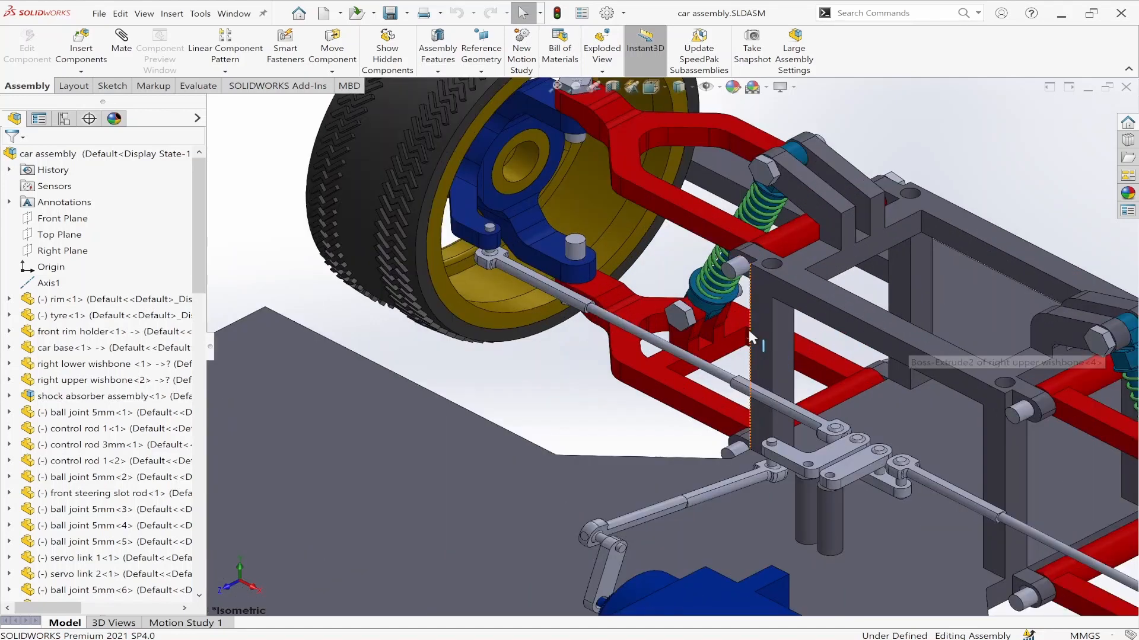
scroll(749, 333, up, 3)
scroll(722, 364, up, 2)
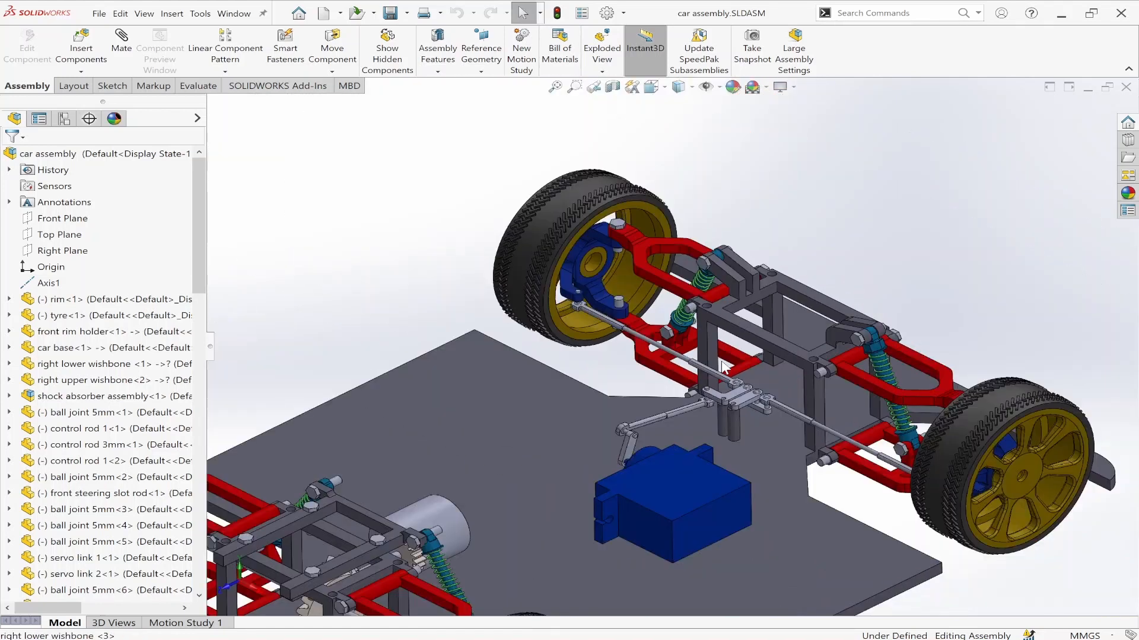
scroll(682, 294, down, 3)
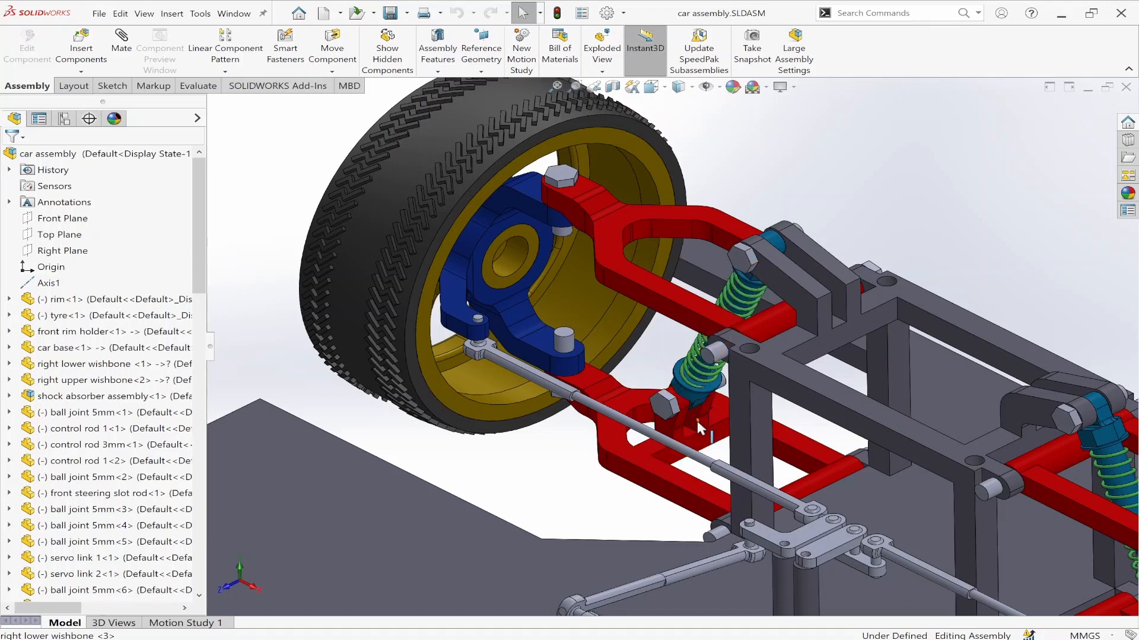
scroll(696, 421, up, 6)
middle_drag(557, 492, 522, 459)
- Examine the rear suspension's upper wishbone, the back tyre shaft and the transmission gears beside the motor
click(406, 361)
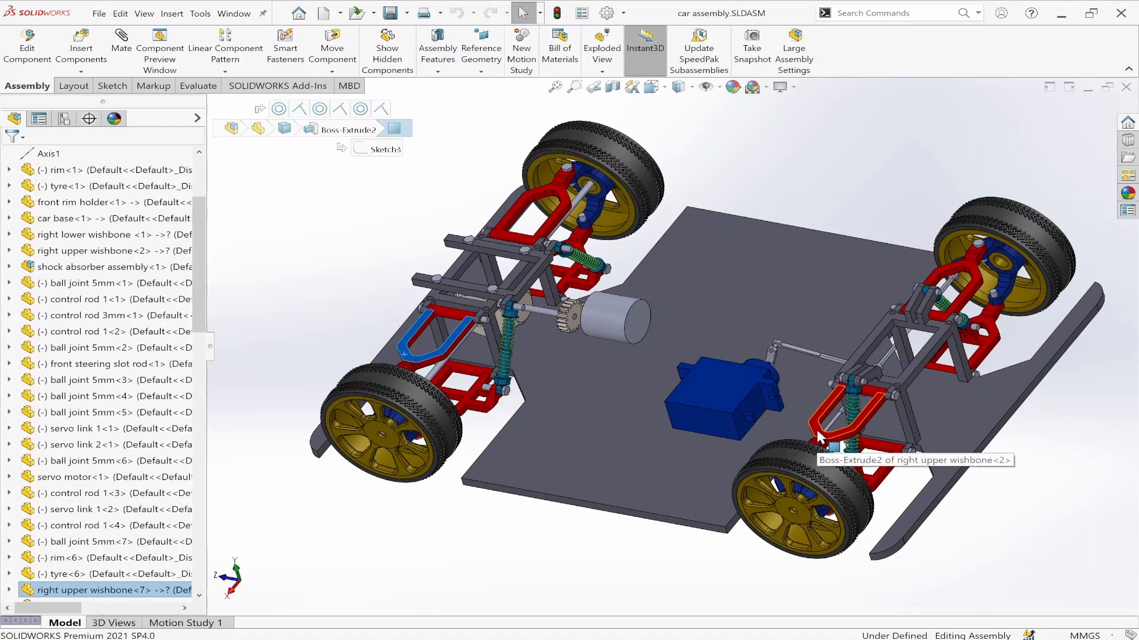
click(275, 293)
scroll(444, 383, down, 5)
middle_drag(541, 413, 537, 389)
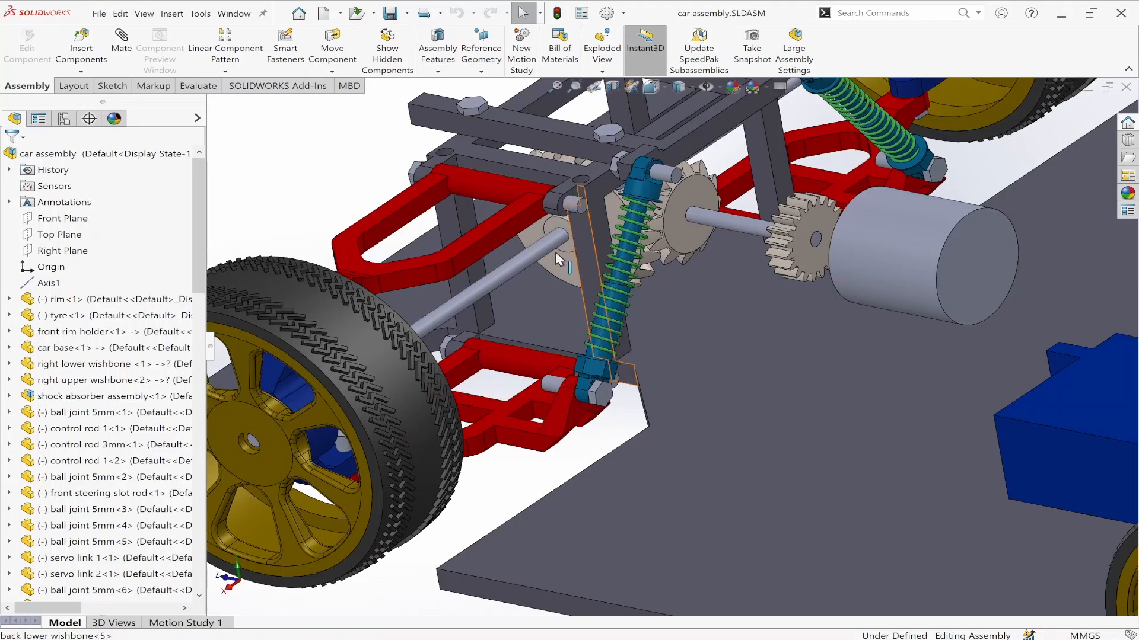
middle_drag(454, 255, 536, 358)
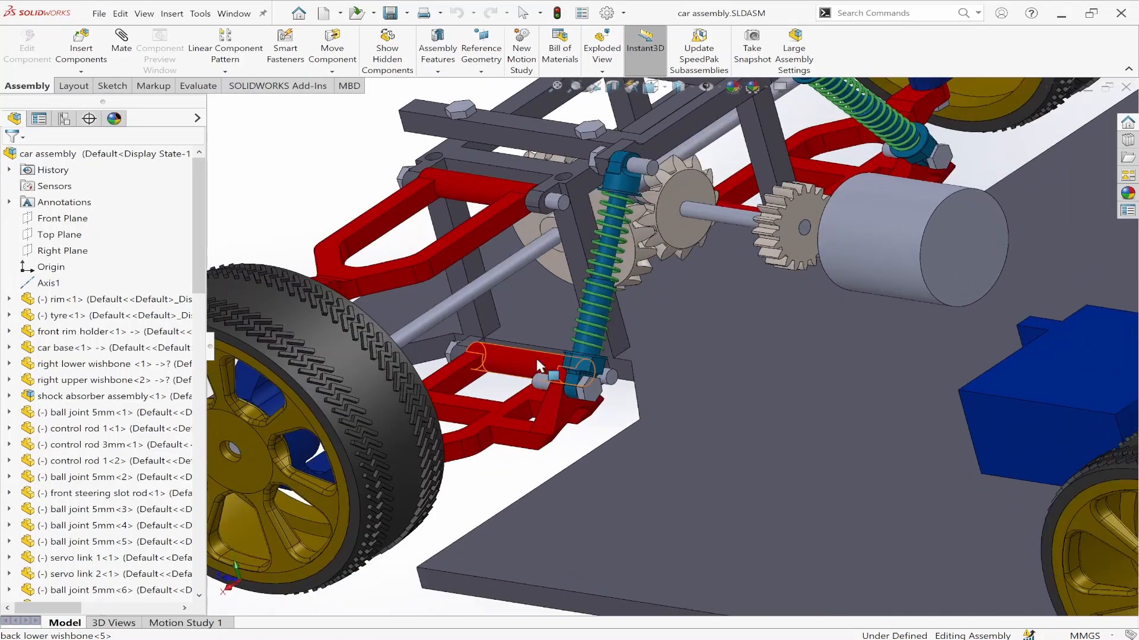
click(434, 314)
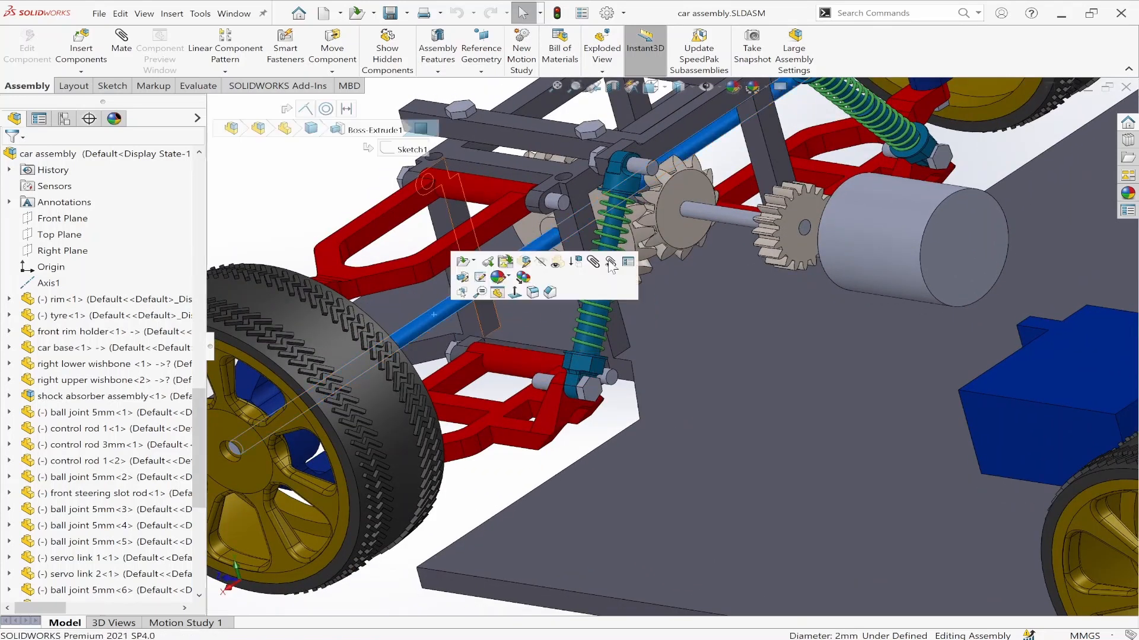
click(492, 483)
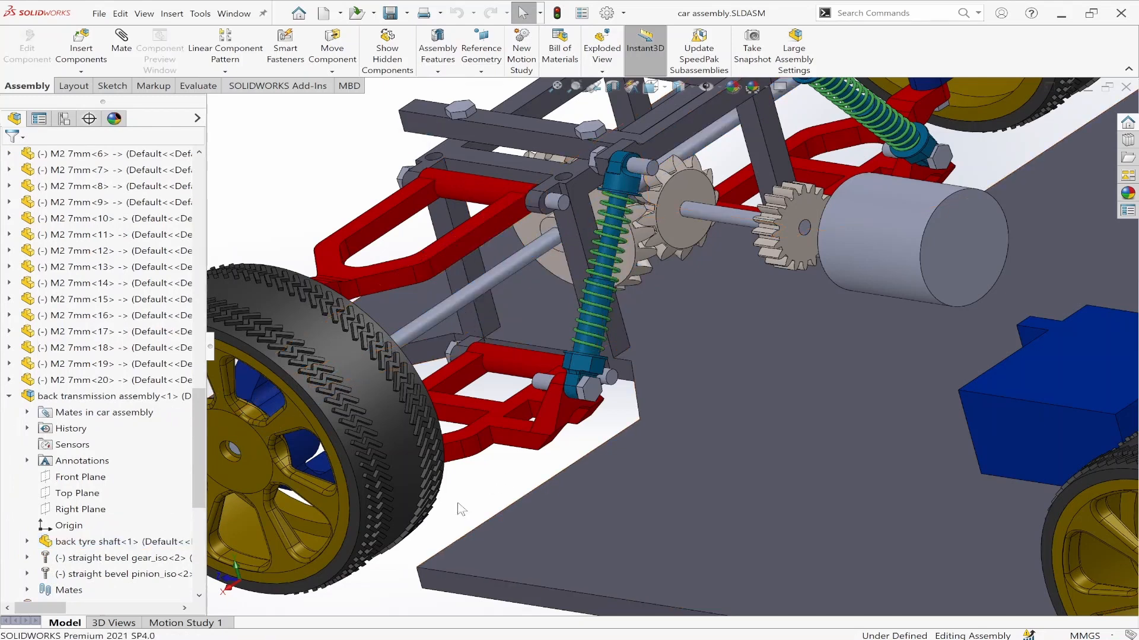
- Examine the front steering linkage from the servo motor through the control rods to the front wheels
scroll(532, 461, up, 7)
middle_drag(617, 461, 816, 444)
scroll(817, 449, down, 8)
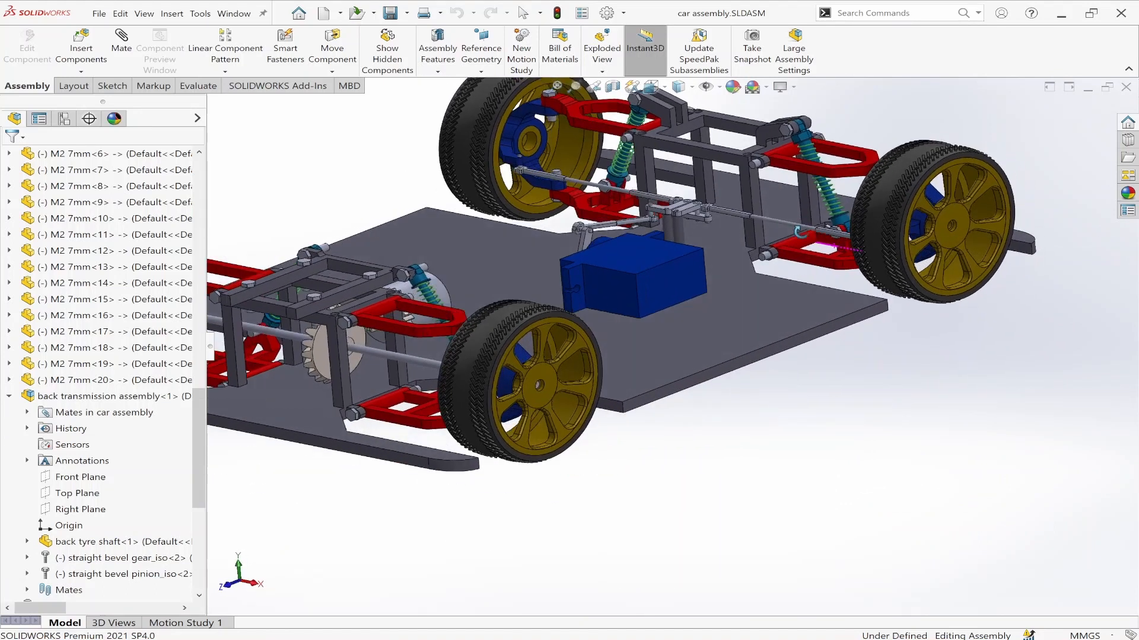
scroll(522, 163, up, 3)
middle_drag(540, 164, 828, 358)
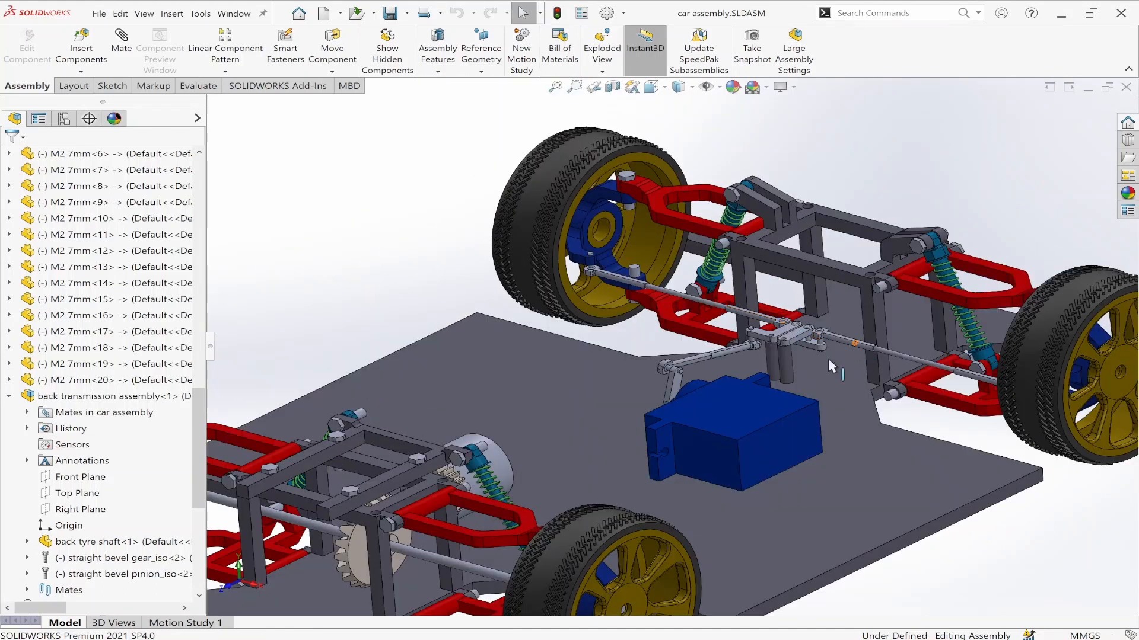
scroll(829, 385, down, 4)
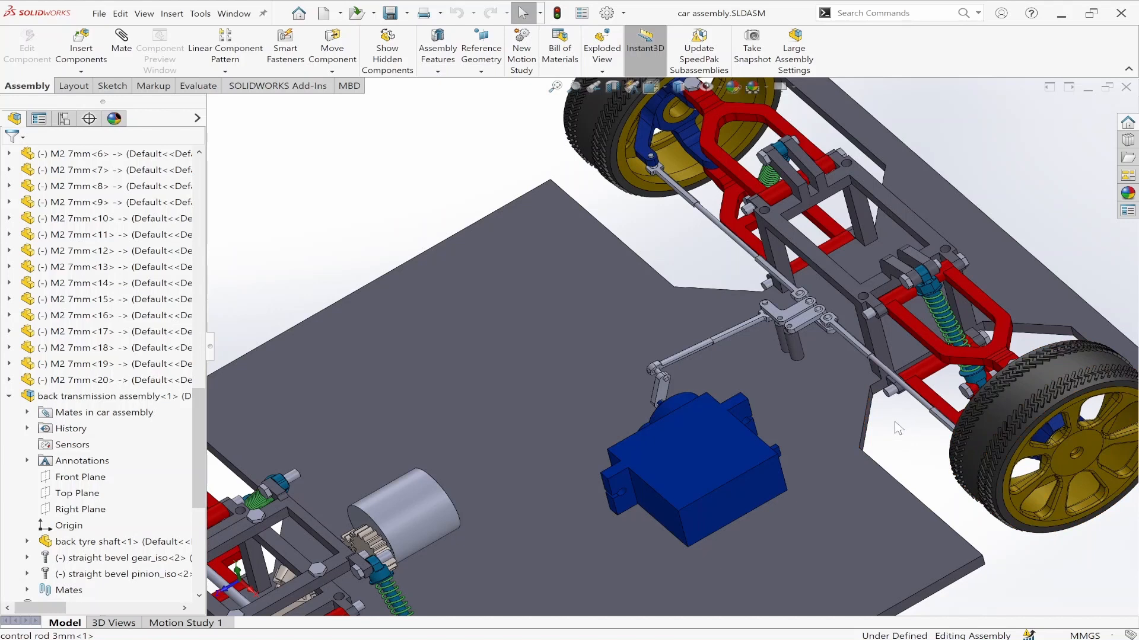
key(ctrl+7)
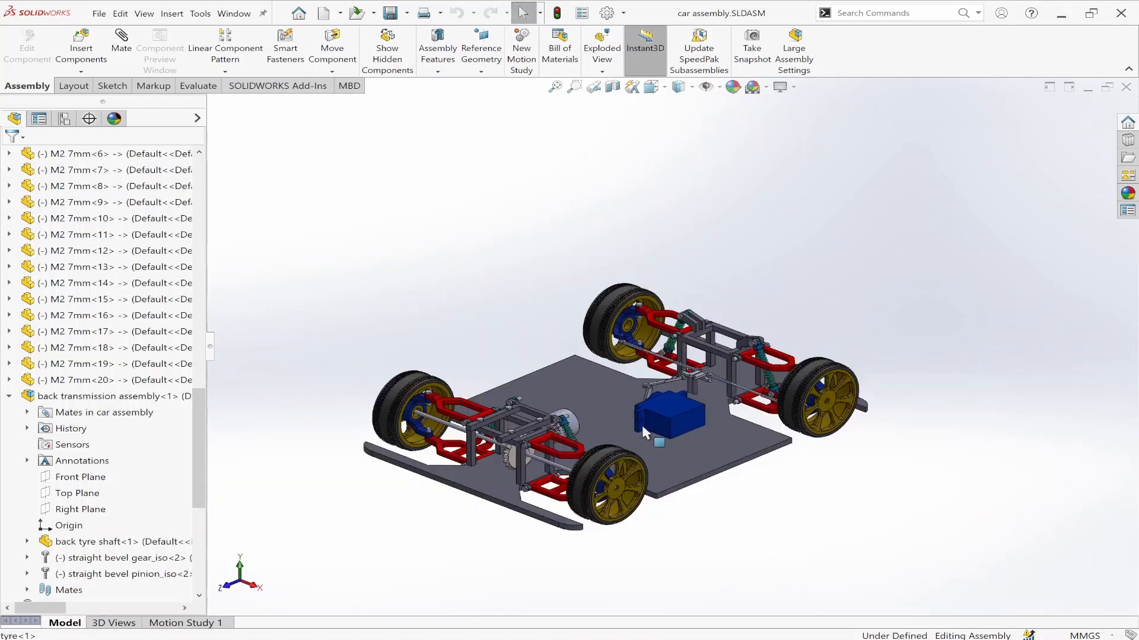
middle_drag(659, 439, 777, 382)
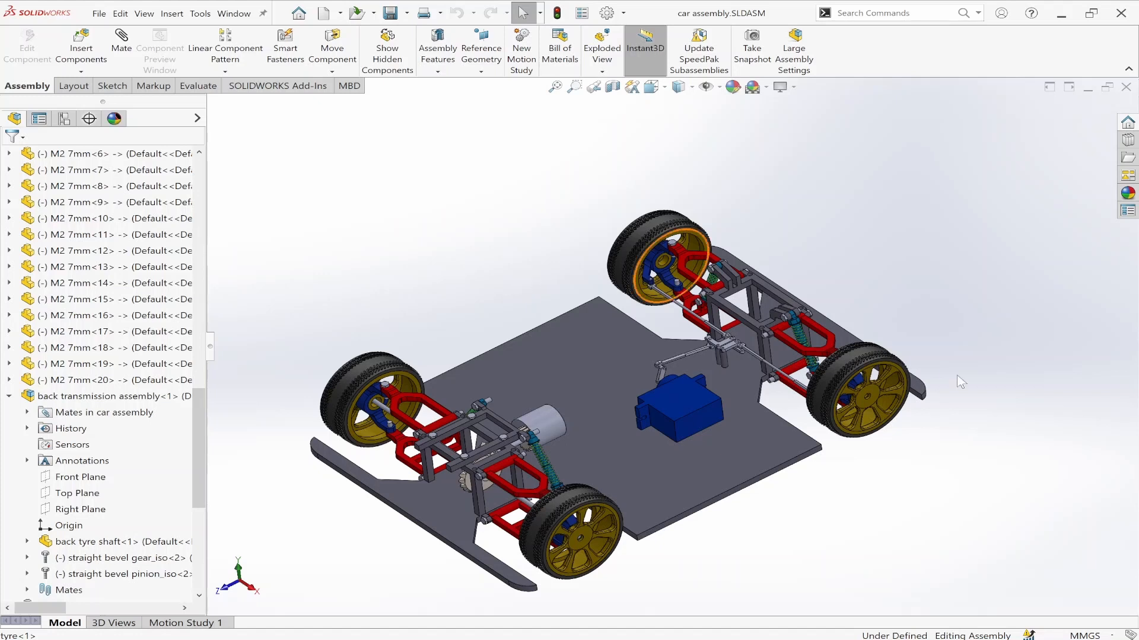
scroll(815, 409, down, 5)
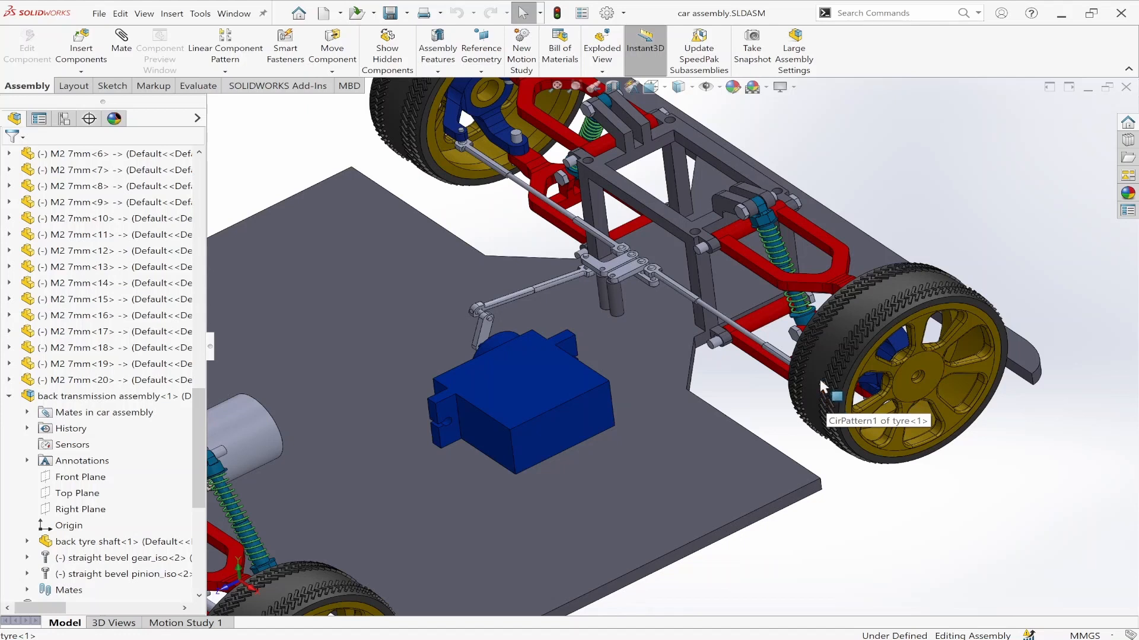
scroll(741, 381, up, 3)
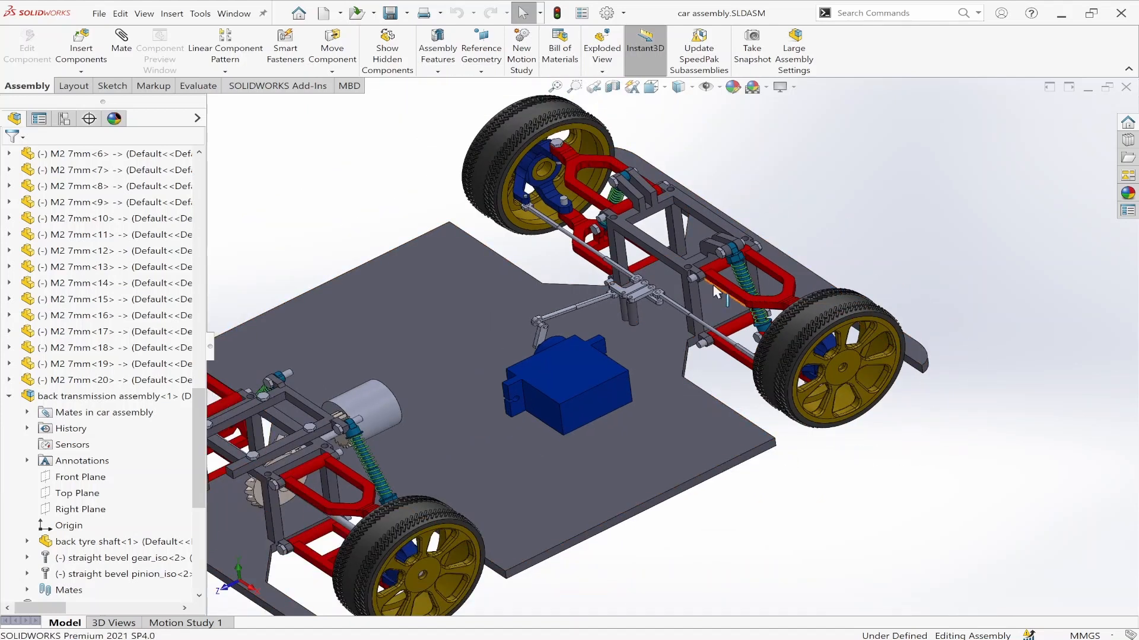
scroll(727, 297, down, 4)
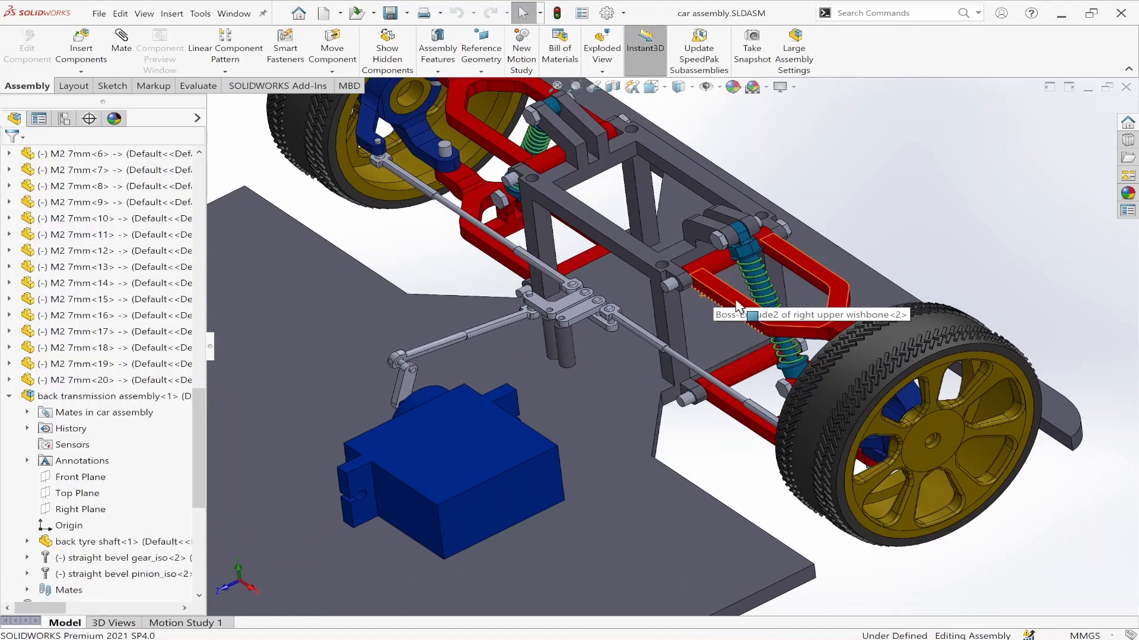
- Select the front right upper wishbone's top face to inspect the part, and clear the selection
click(736, 305)
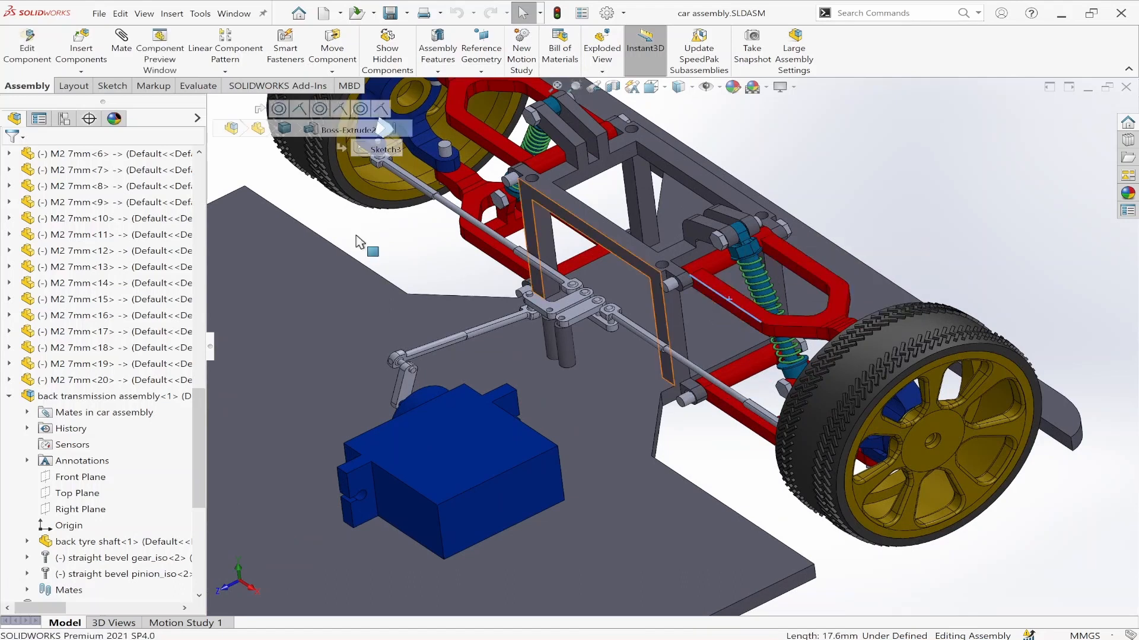
click(752, 309)
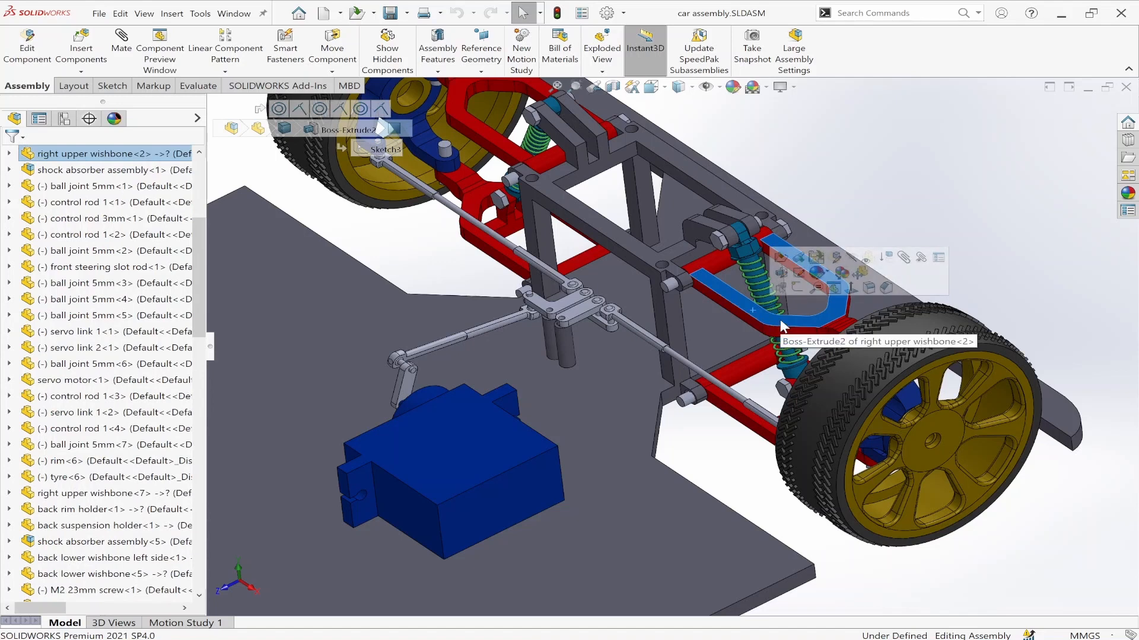
scroll(719, 326, up, 3)
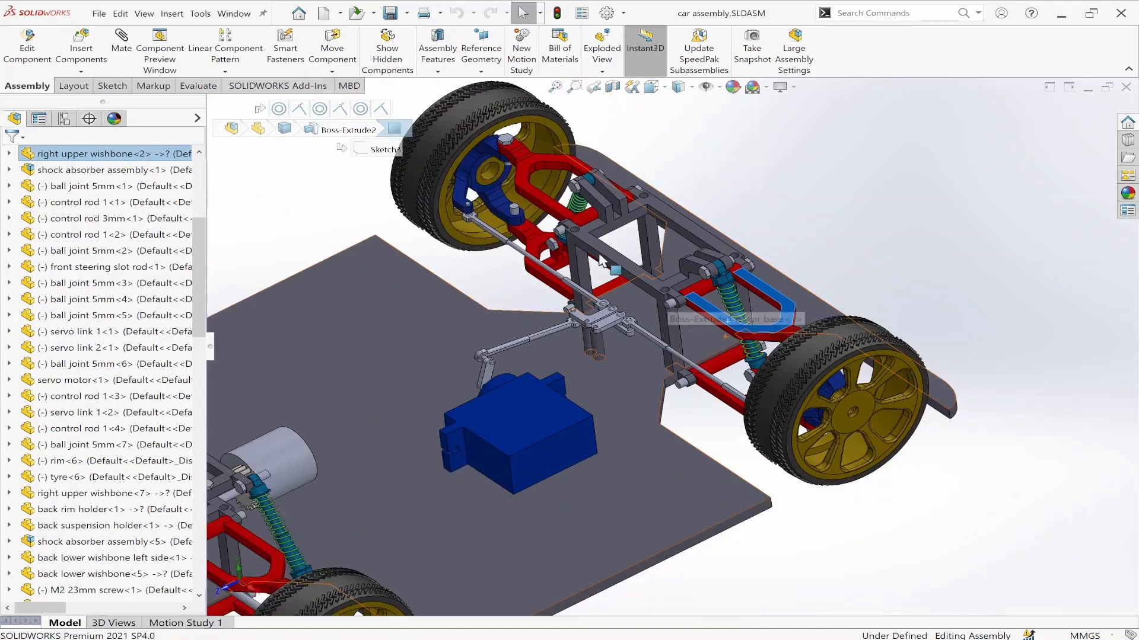
click(943, 285)
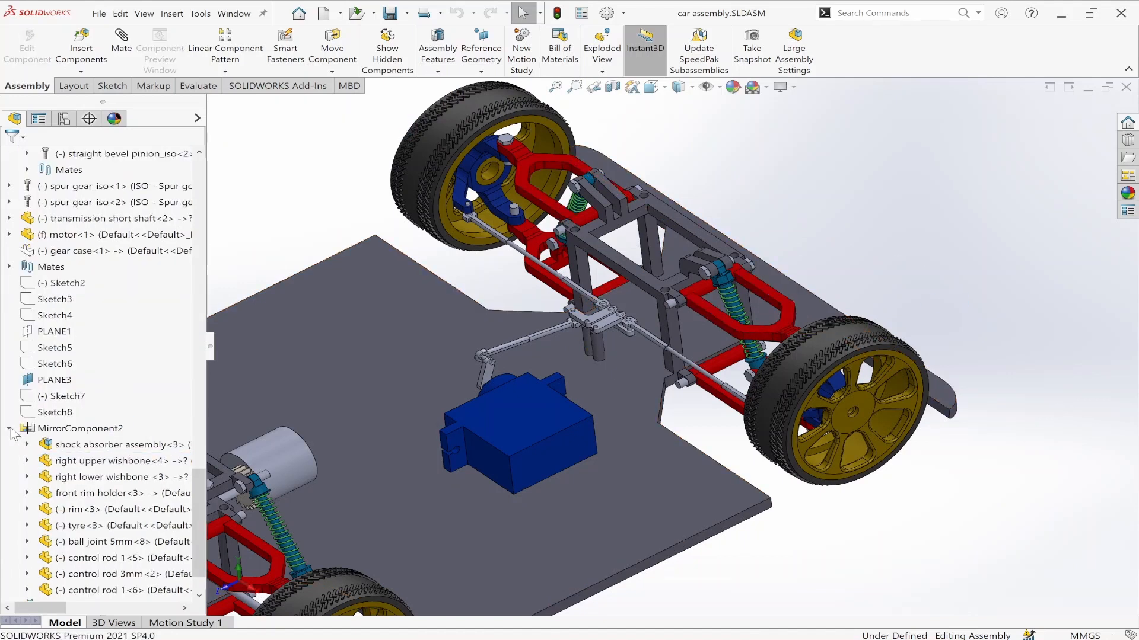
- Collapse MirrorComponent2 and the back transmission assembly in the feature tree and return to the tree's beginning
scroll(86, 465, down, 1)
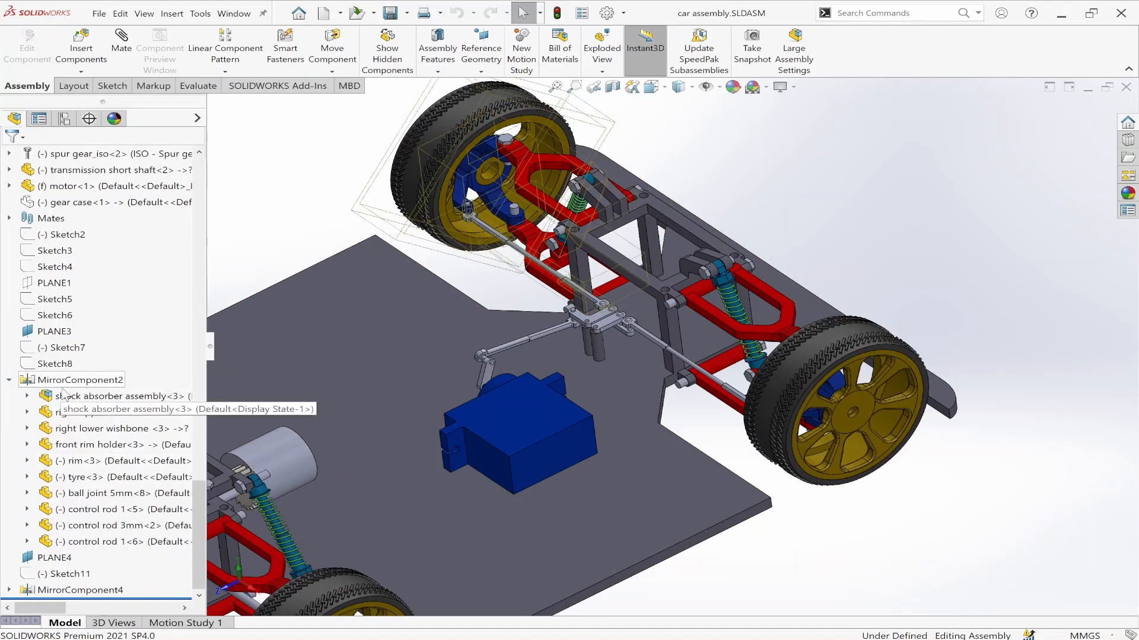
click(9, 380)
scroll(12, 302, up, 4)
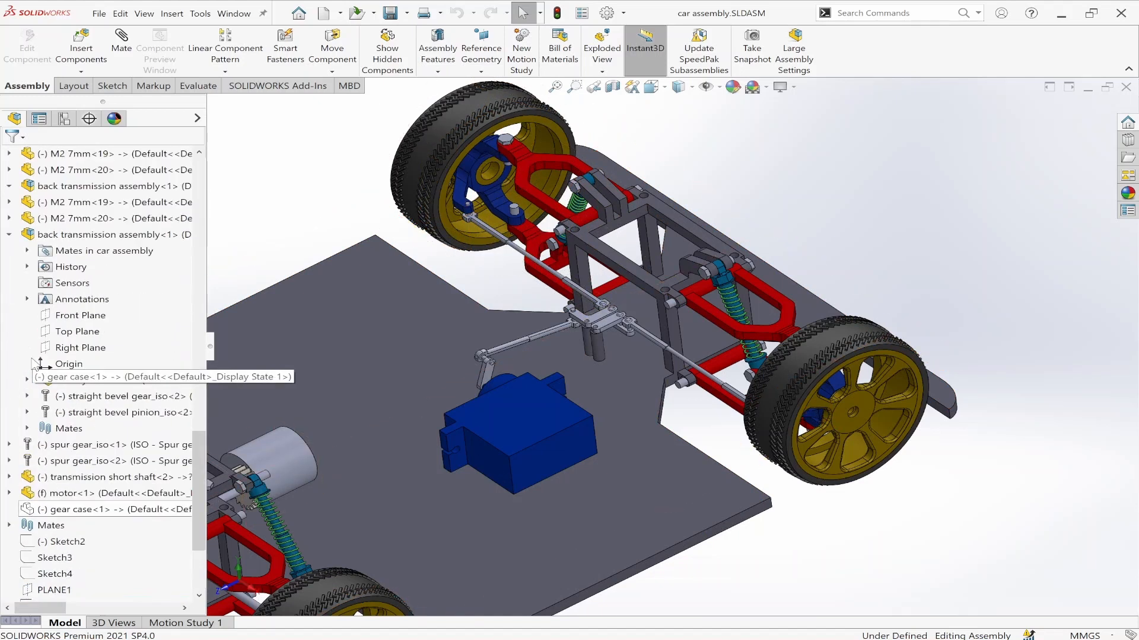
click(9, 284)
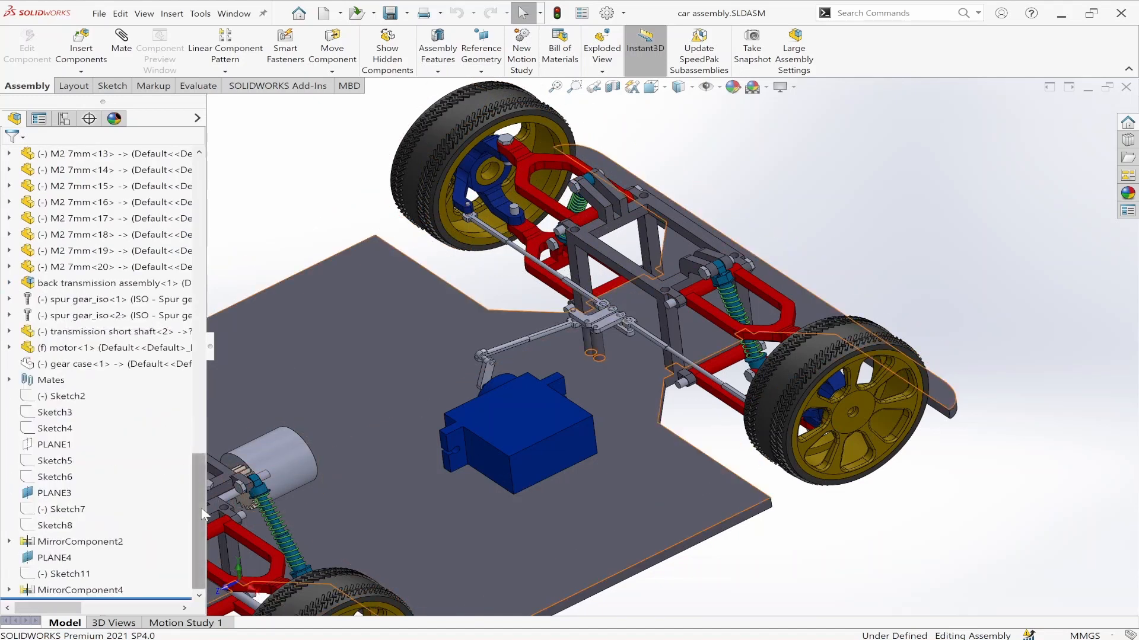
mouse_move(201, 522)
mouse_down()
mouse_move(204, 212)
mouse_move(208, 316)
mouse_move(183, 492)
mouse_move(214, 197)
mouse_up()
- Show the whole car assembly in the isometric view
key(f)
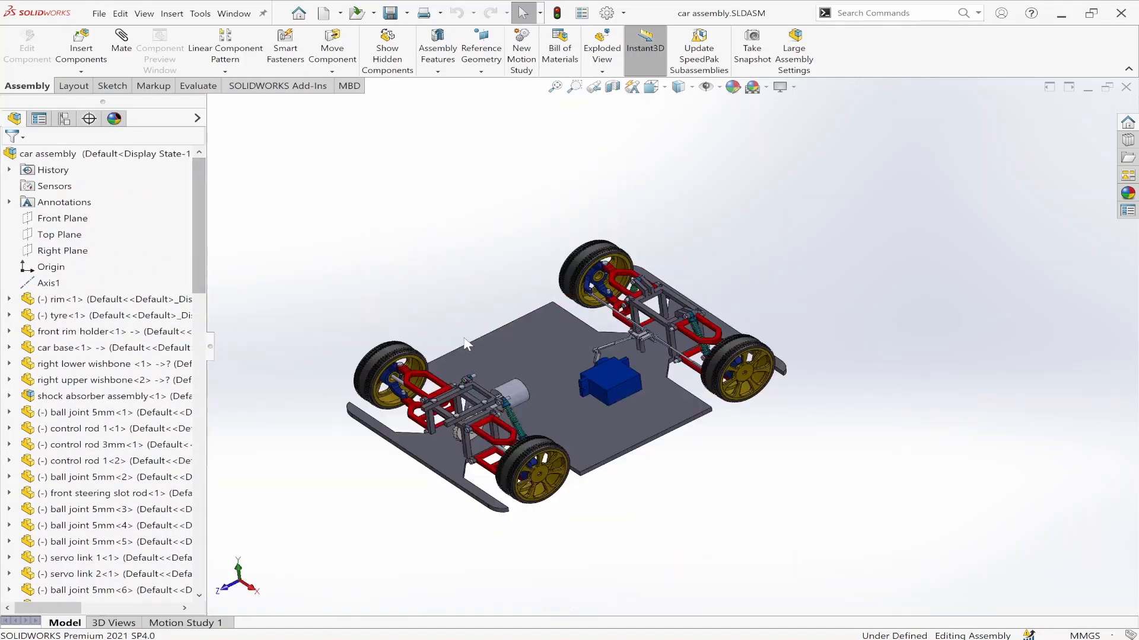
middle_drag(468, 357, 468, 336)
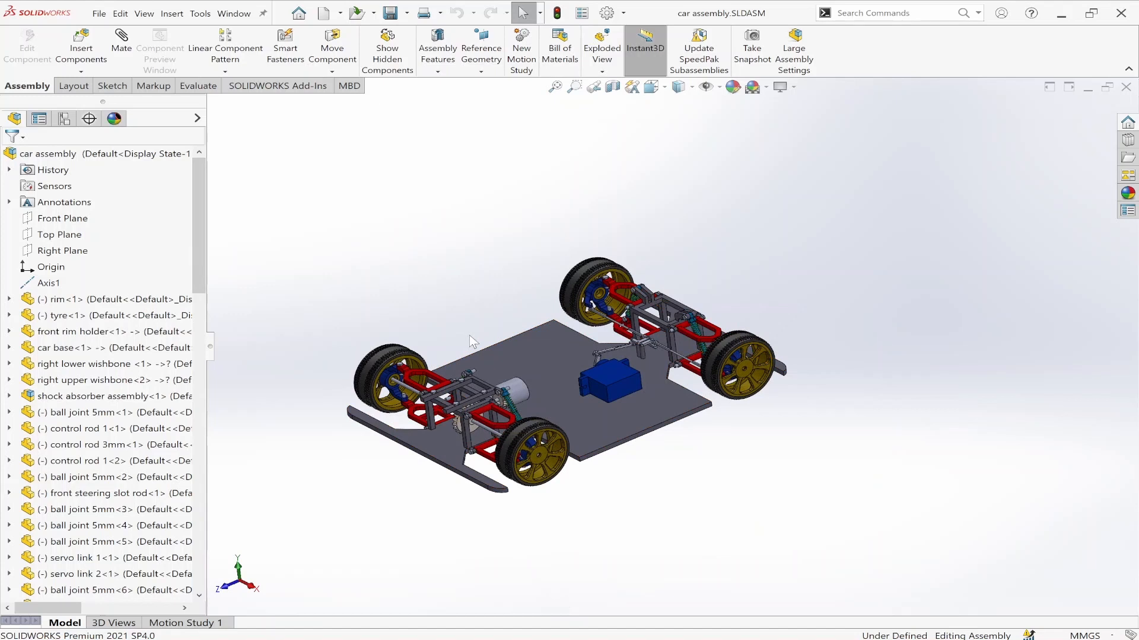
key(ctrl+7)
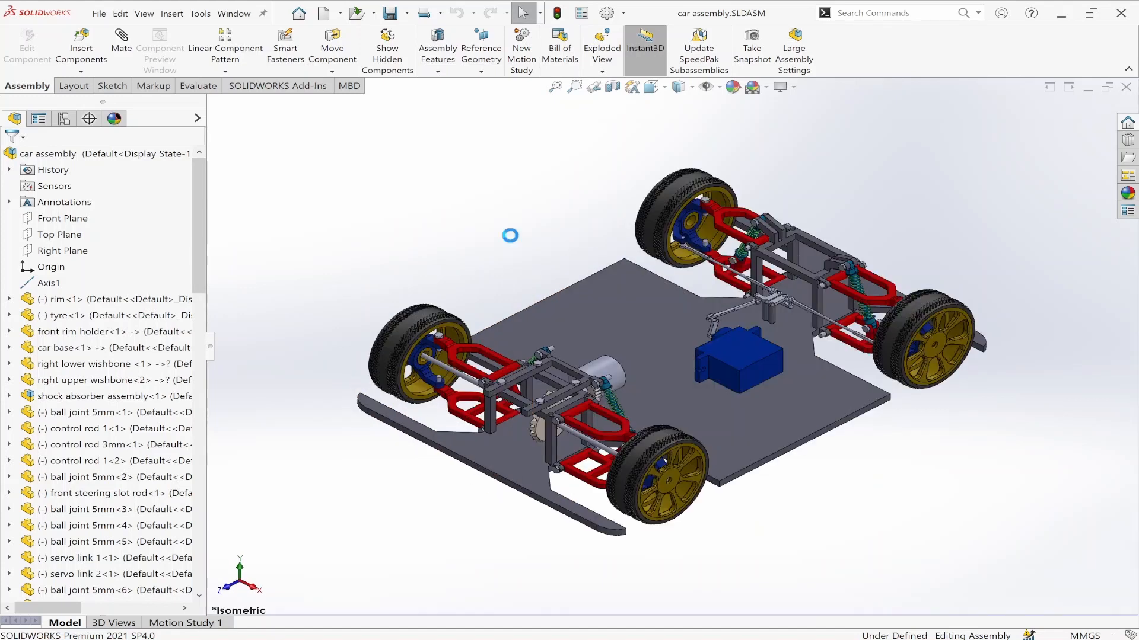
click(81, 71)
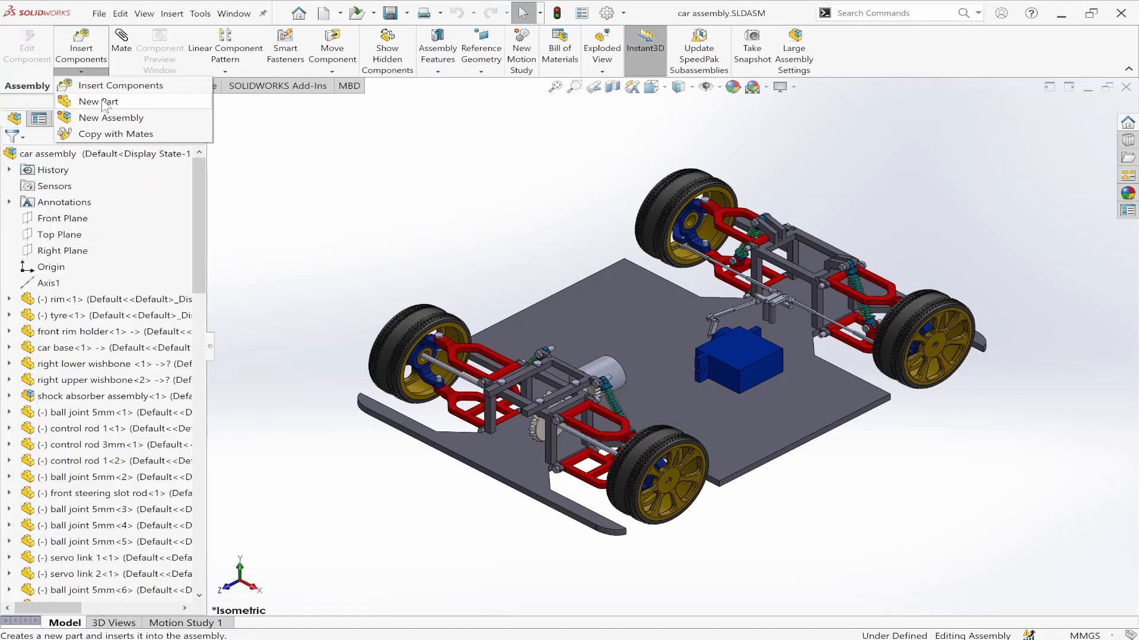
click(949, 451)
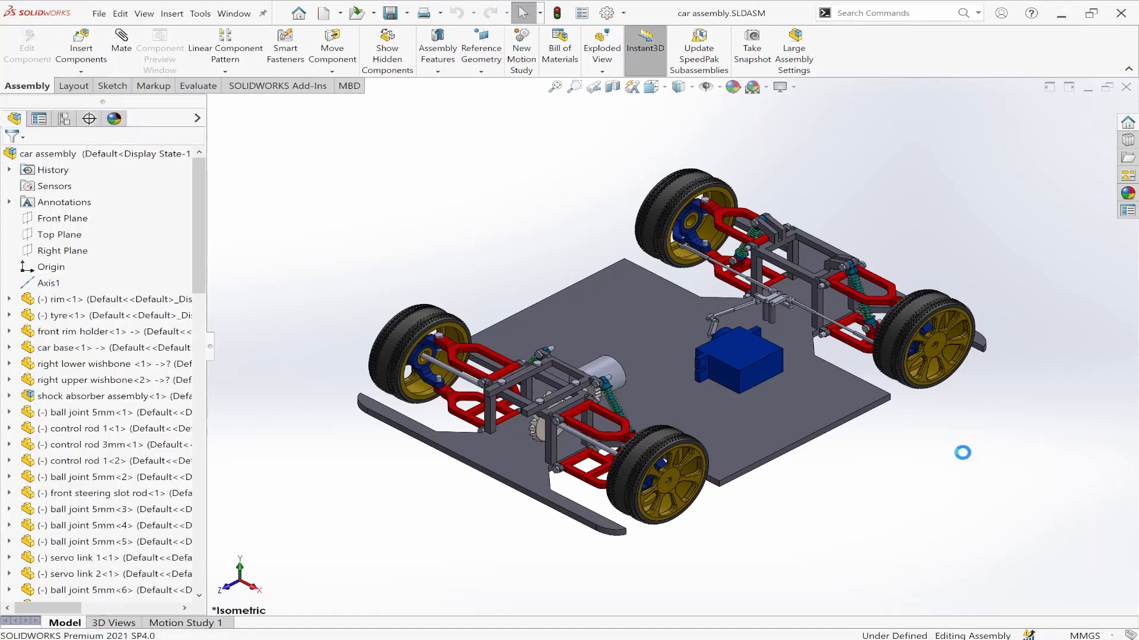
- Examine the front wheel's tyre tread and rim up close, and the chassis from the opposite side
scroll(923, 333, down, 5)
scroll(923, 333, down, 2)
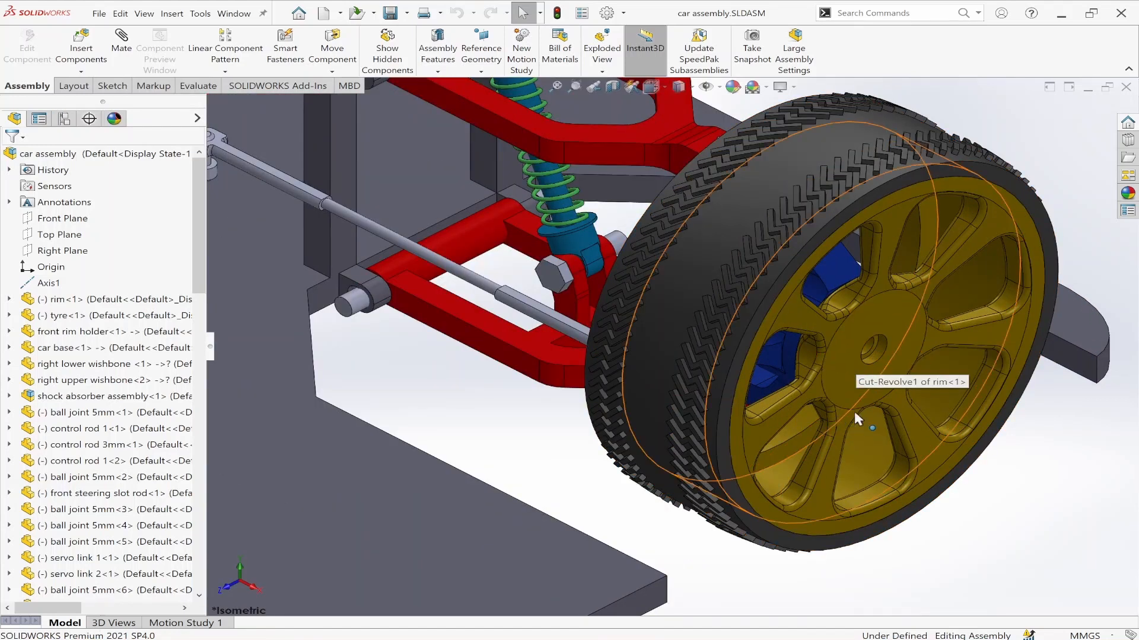
scroll(757, 331, down, 3)
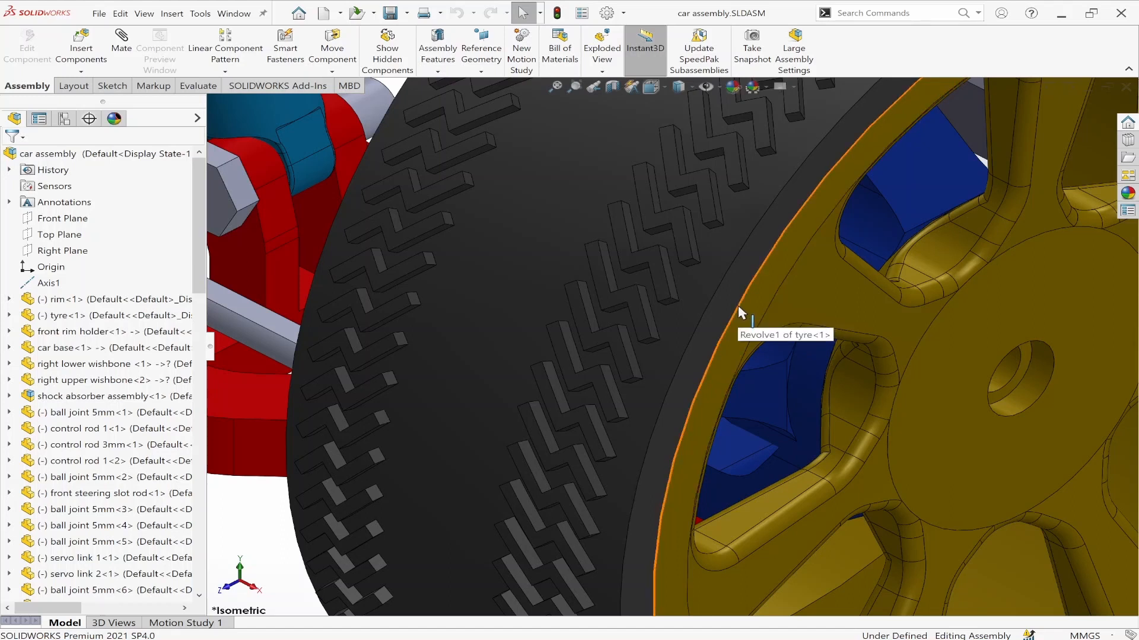
scroll(758, 320, up, 8)
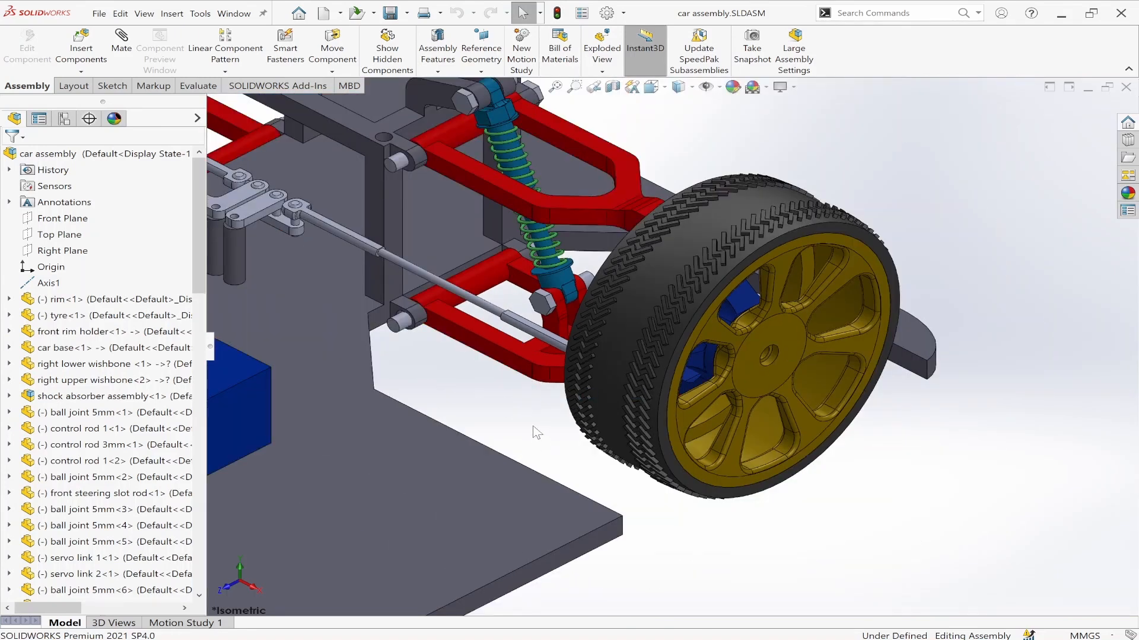
middle_drag(520, 426, 671, 251)
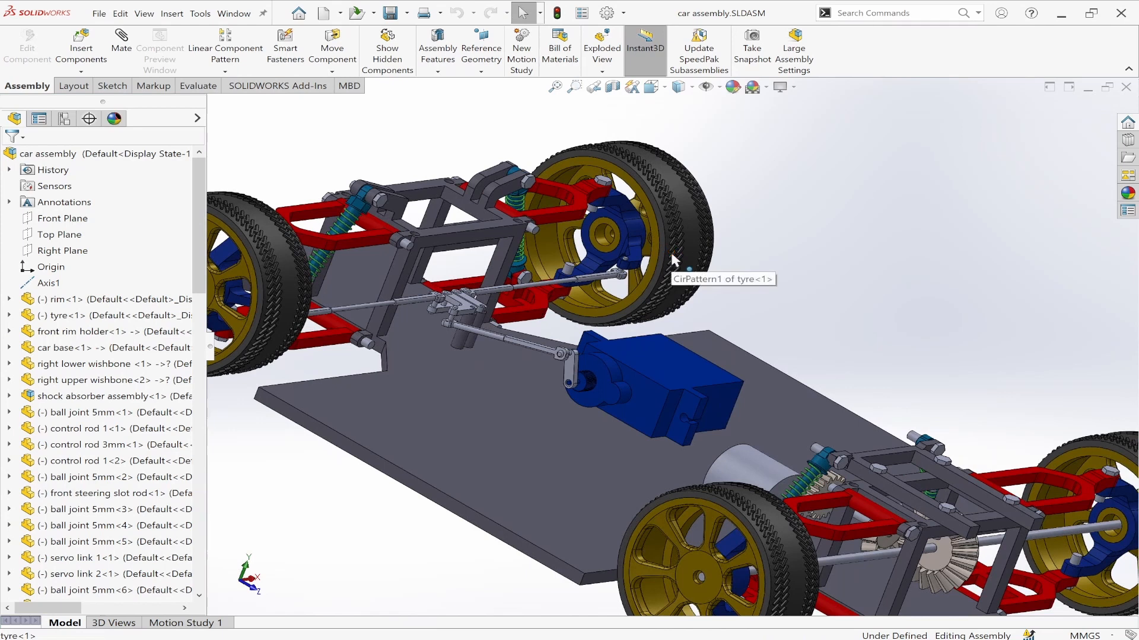
- Select the front wheel's tyre in the isometric view and expand its features in the feature tree
key(ctrl+7)
scroll(928, 304, down, 7)
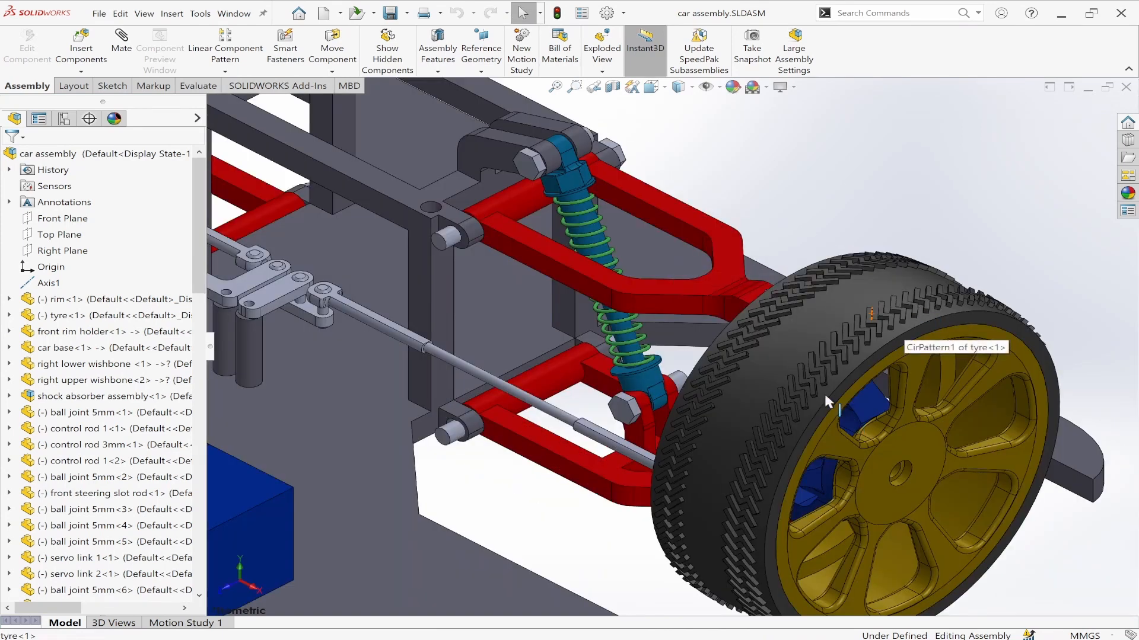
click(795, 340)
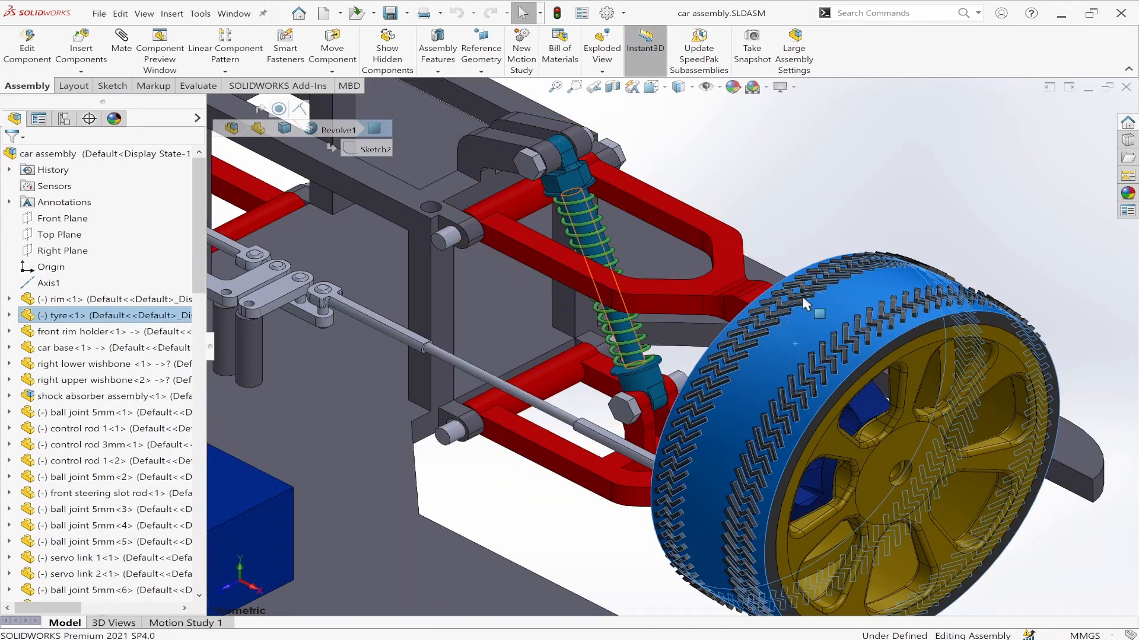
click(10, 315)
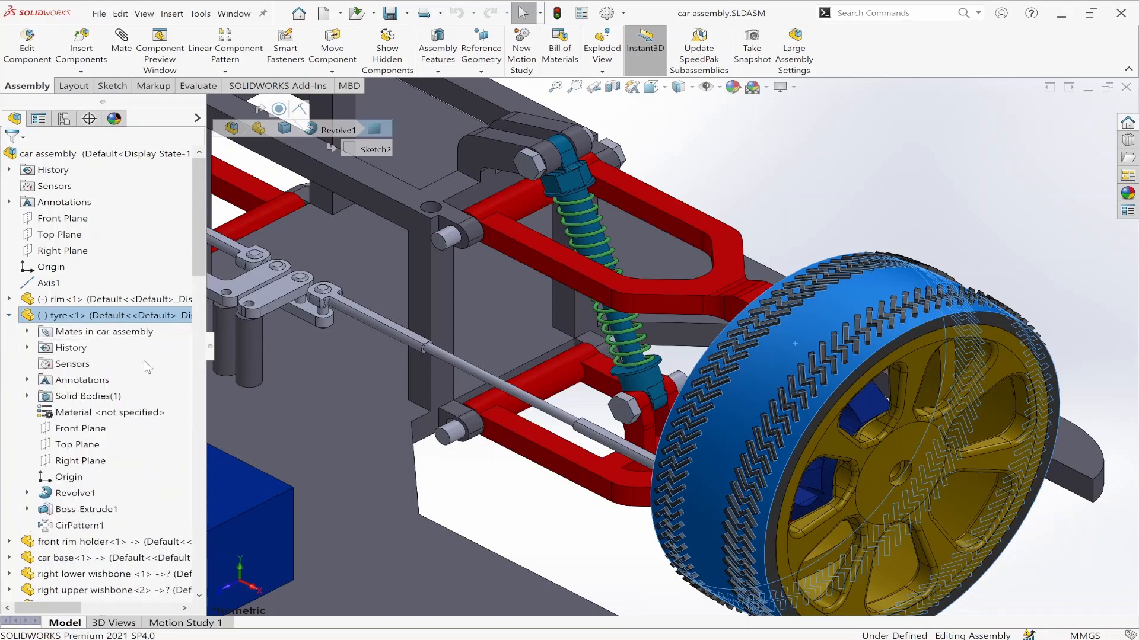
- Open the tyre component as a separate part and view its tread from another angle
click(914, 91)
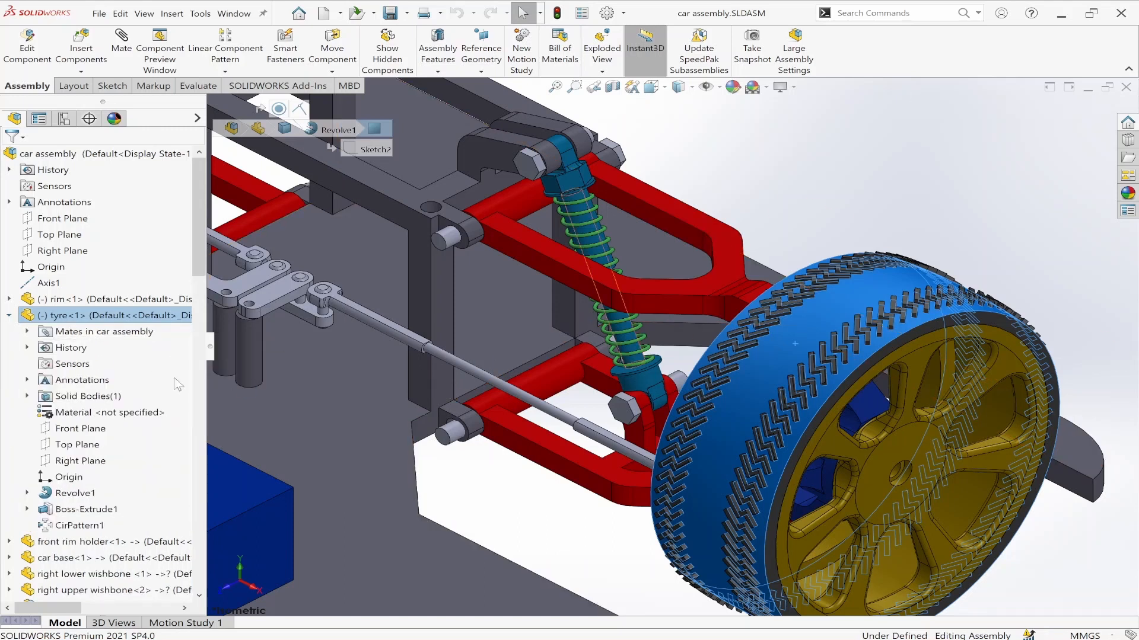
right_click(62, 317)
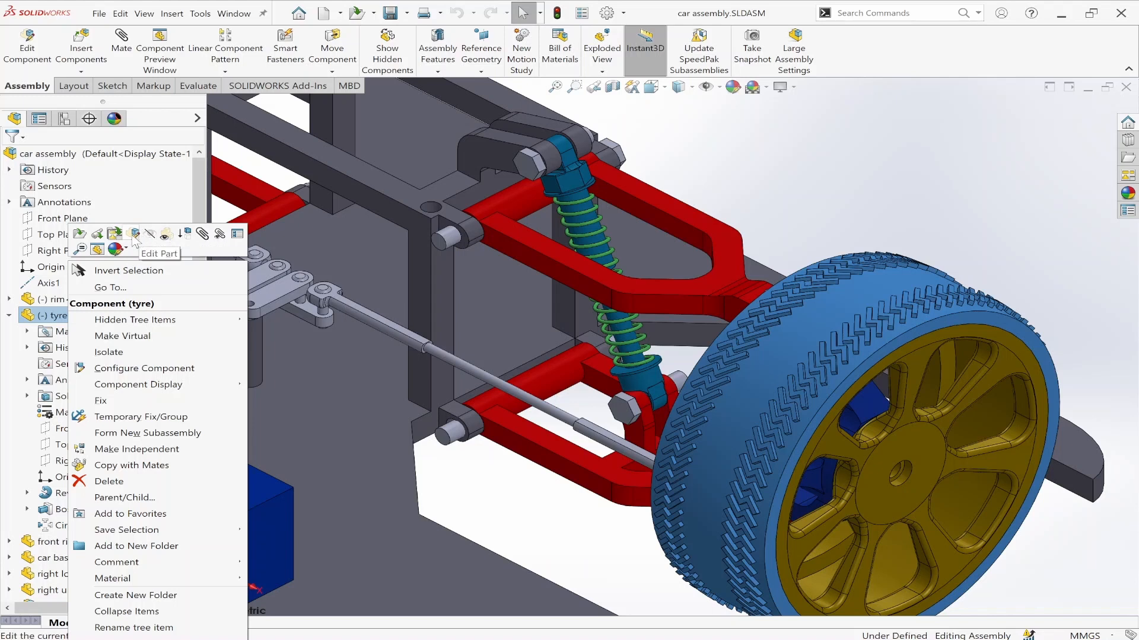
click(80, 235)
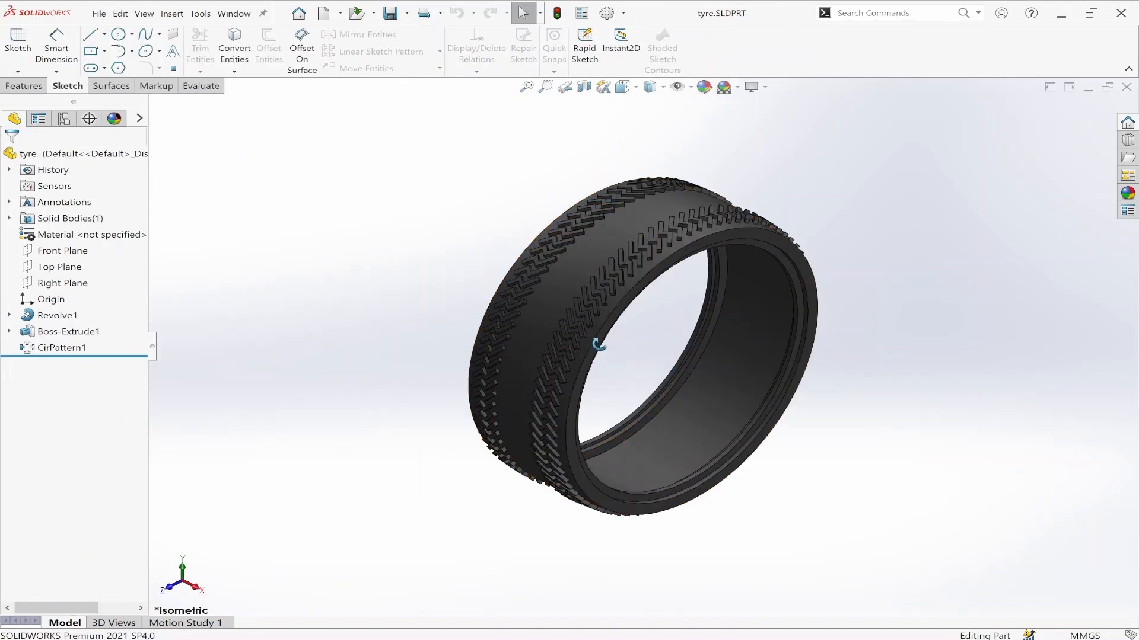
middle_drag(598, 344, 415, 454)
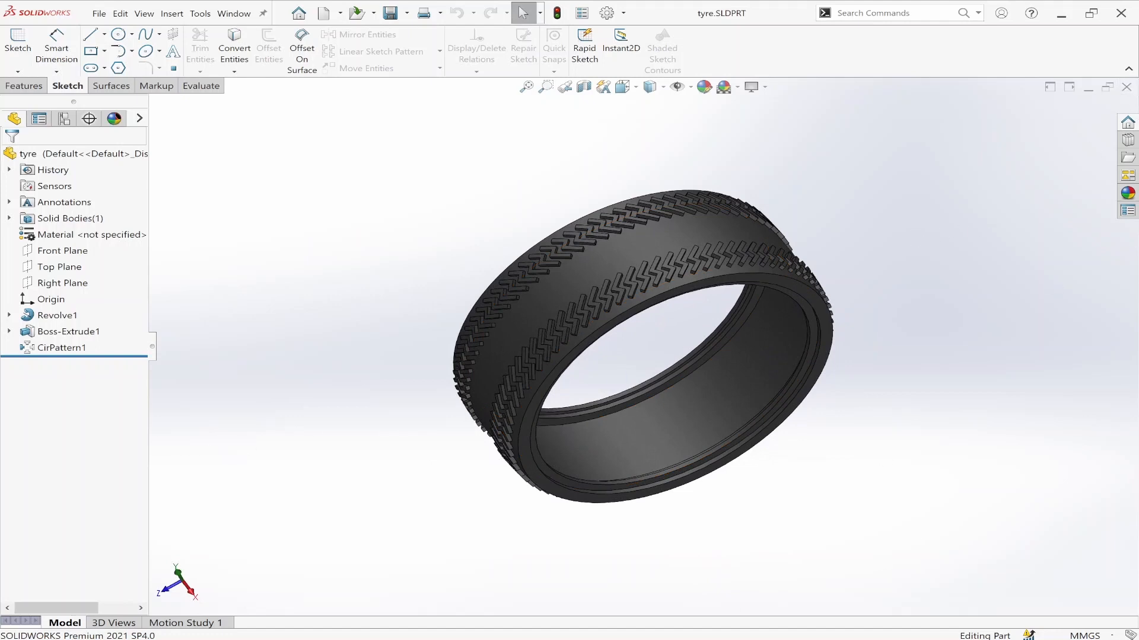
- Return to the car assembly, start editing the tyre in place and examine it among the transparent surrounding components
click(481, 593)
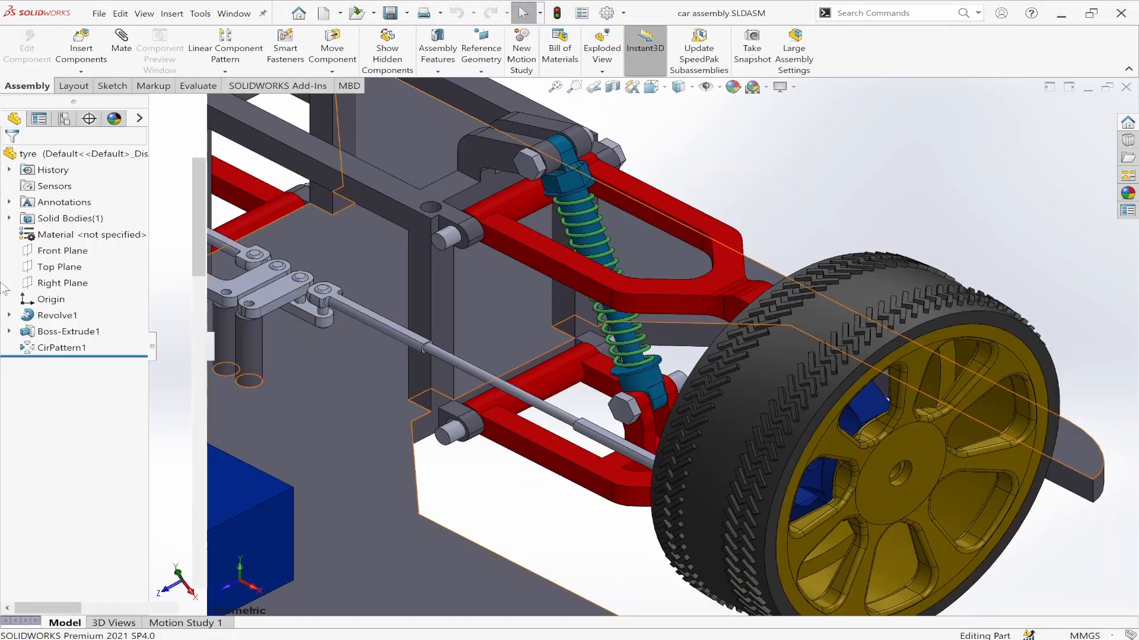
right_click(71, 315)
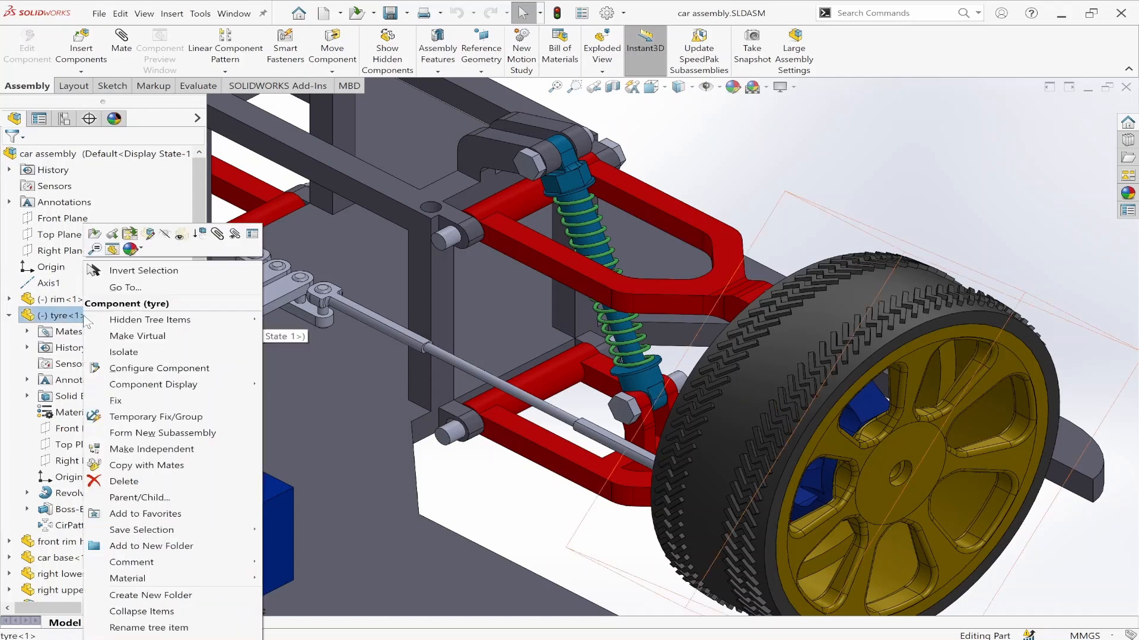
click(149, 235)
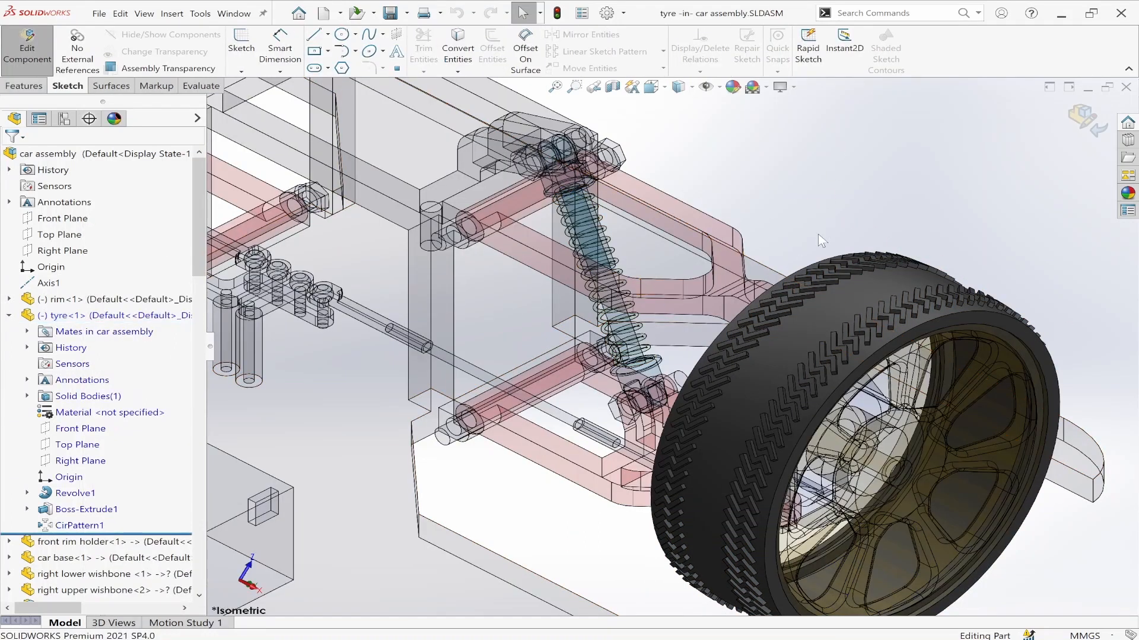
scroll(822, 240, up, 10)
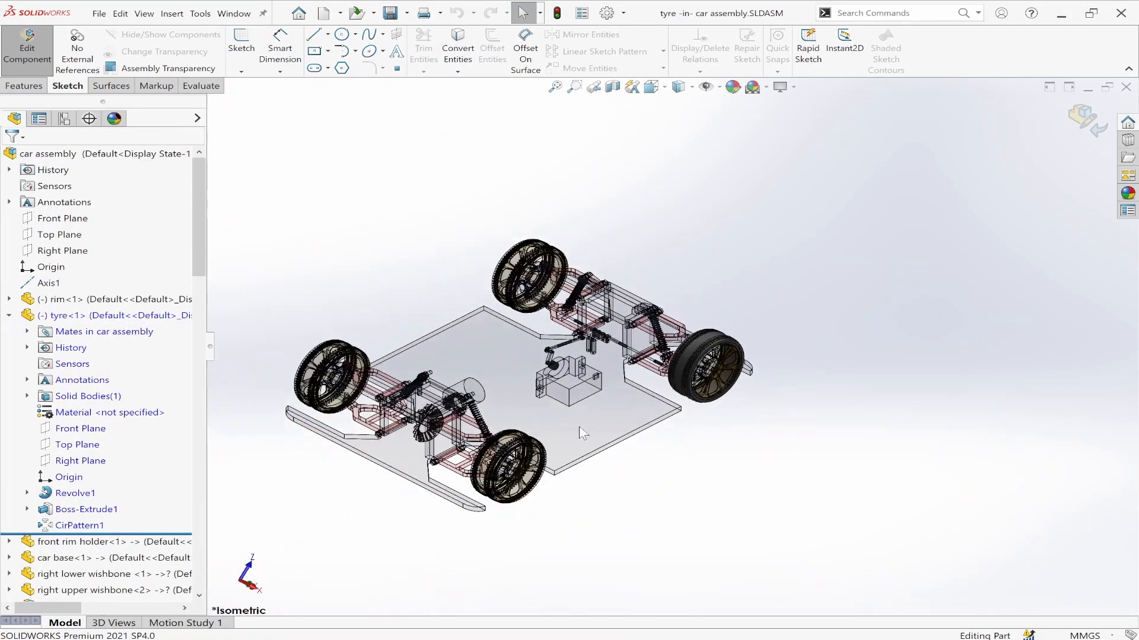
scroll(701, 366, down, 2)
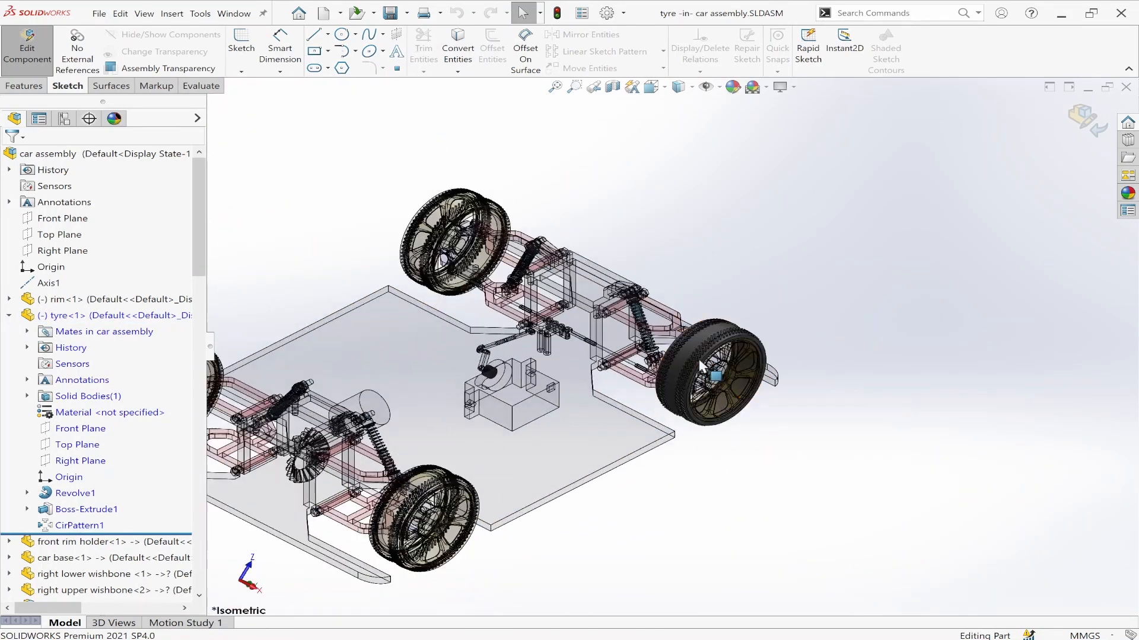
scroll(701, 366, down, 2)
middle_drag(702, 366, 685, 302)
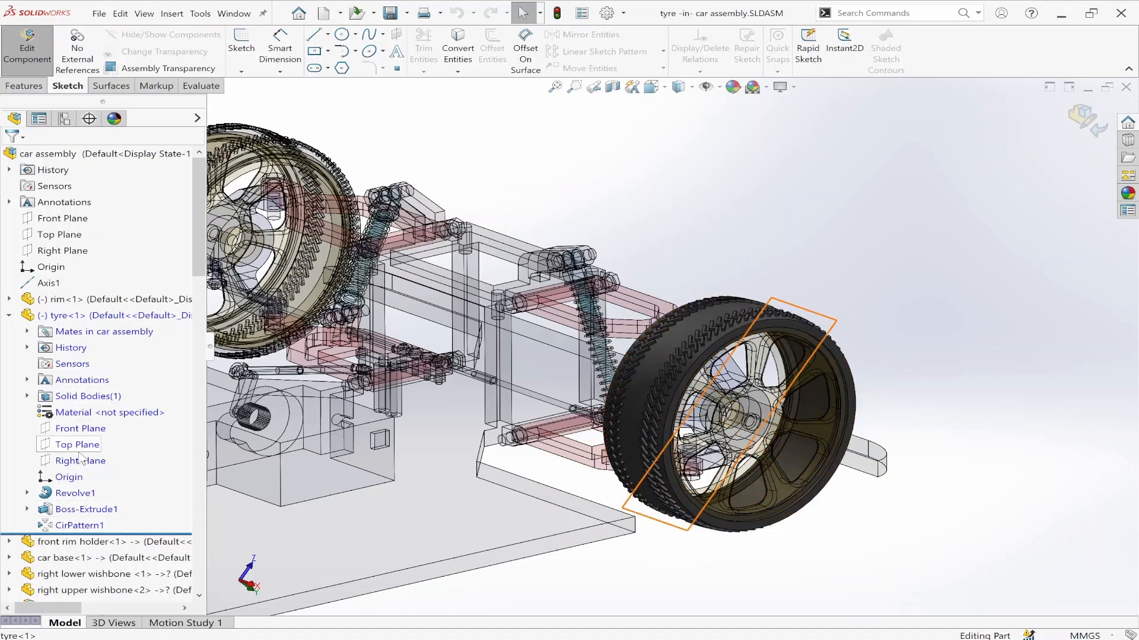
- Leave in-place editing of the tyre and switch from the car assembly to the separately opened tyre part
click(1083, 125)
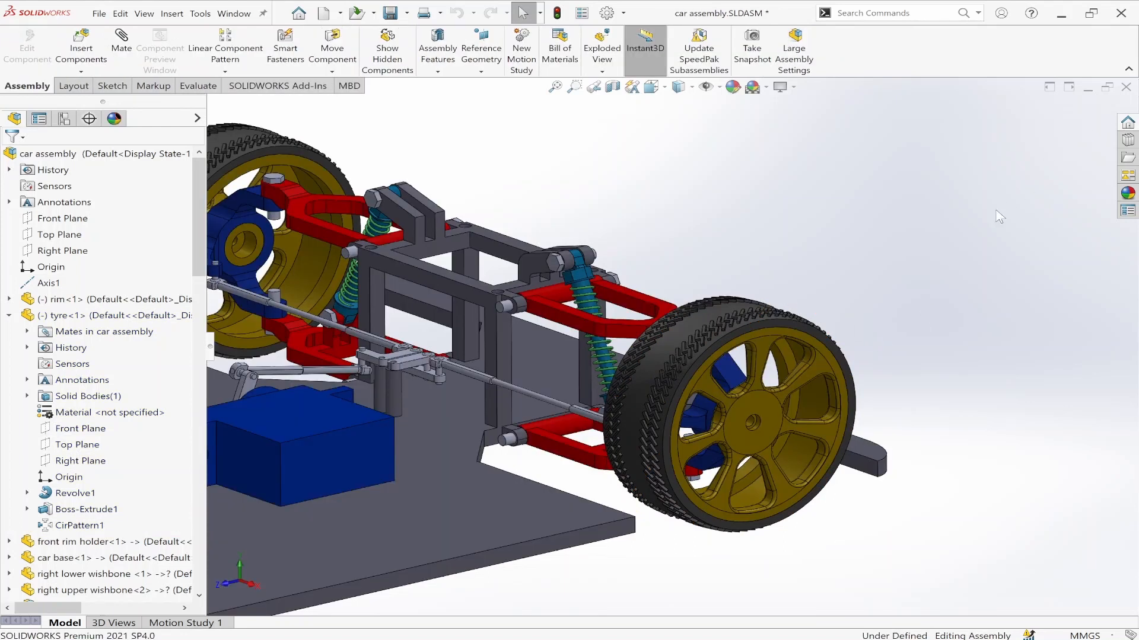
scroll(742, 358, up, 6)
scroll(529, 363, down, 3)
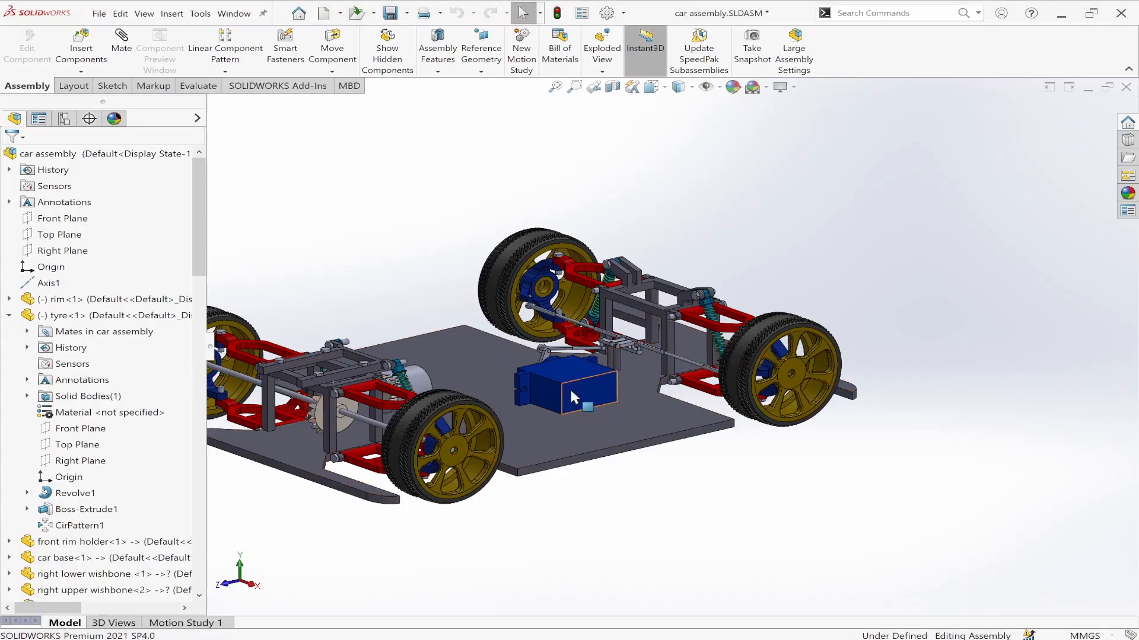
click(538, 567)
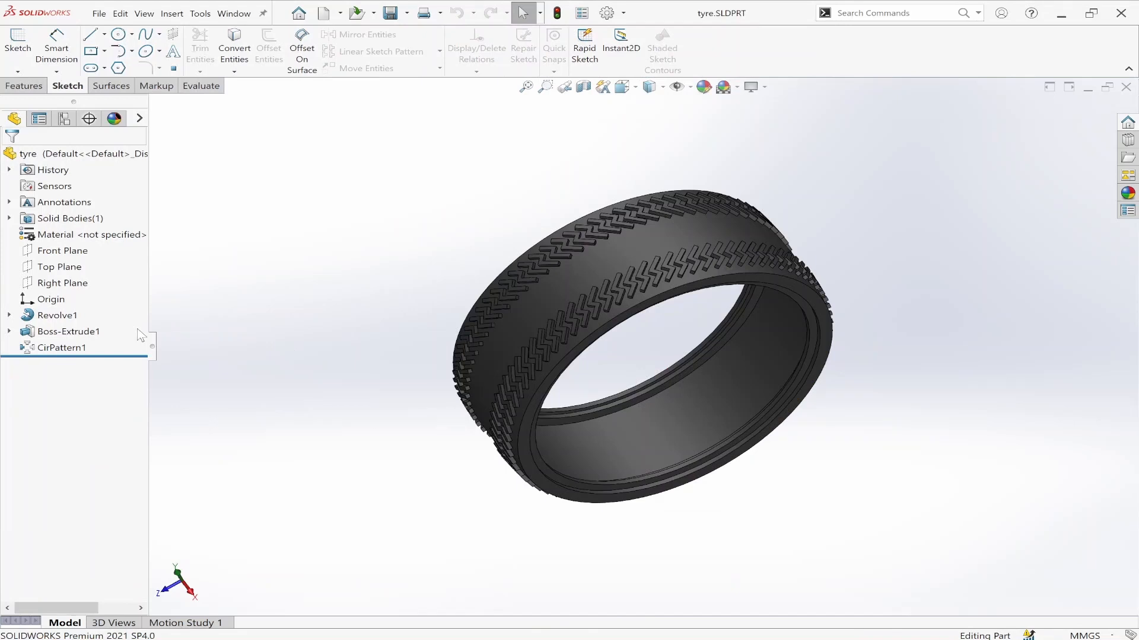
- Expand the tyre's Revolve1 feature and preview its underlying Sketch2 on the model
key(ctrl+1)
mouse_move(427, 310)
middle_down()
mouse_move(402, 305)
mouse_move(415, 305)
middle_up()
click(9, 315)
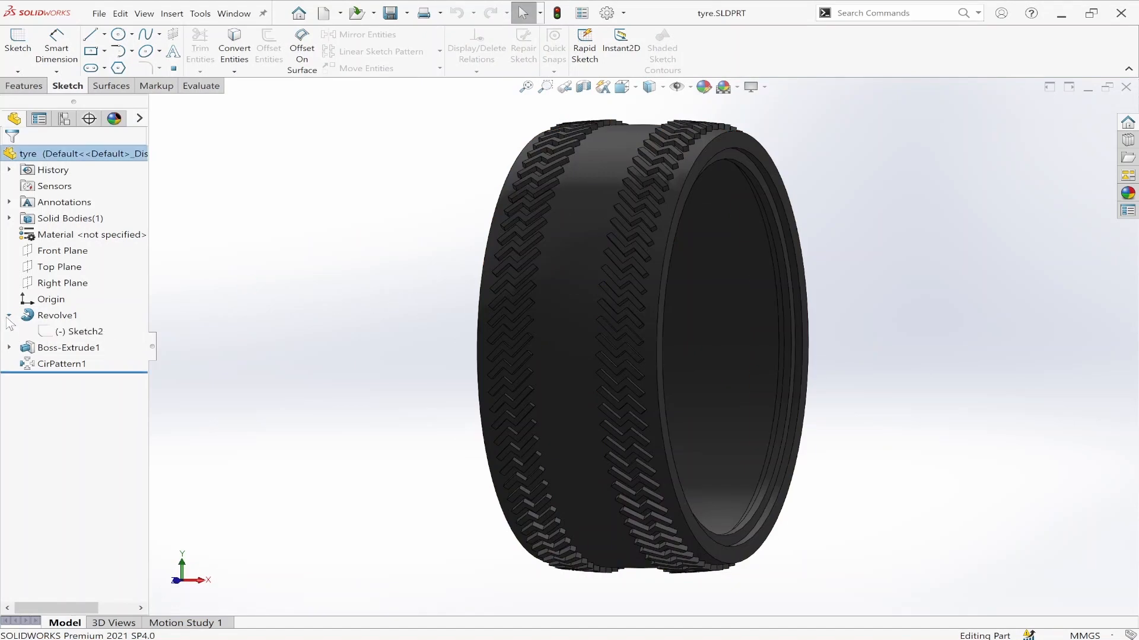
click(47, 333)
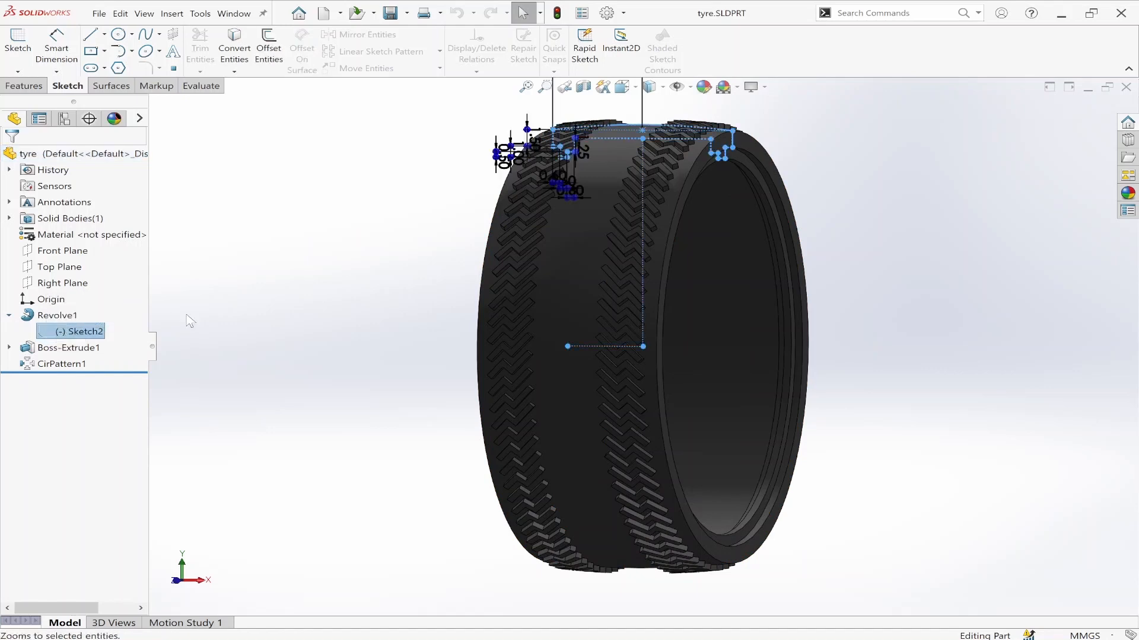
click(215, 330)
- Roll the tyre's feature history back to just after Revolve1 and open its Sketch2 for editing
drag(95, 372, 102, 343)
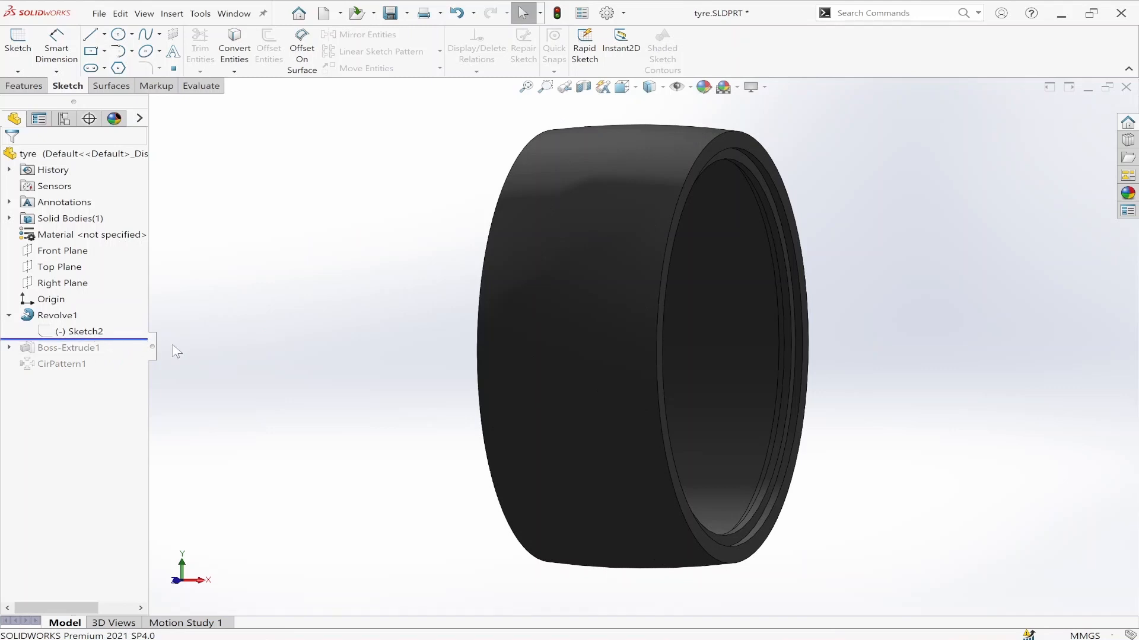
middle_drag(593, 340, 536, 348)
right_click(80, 335)
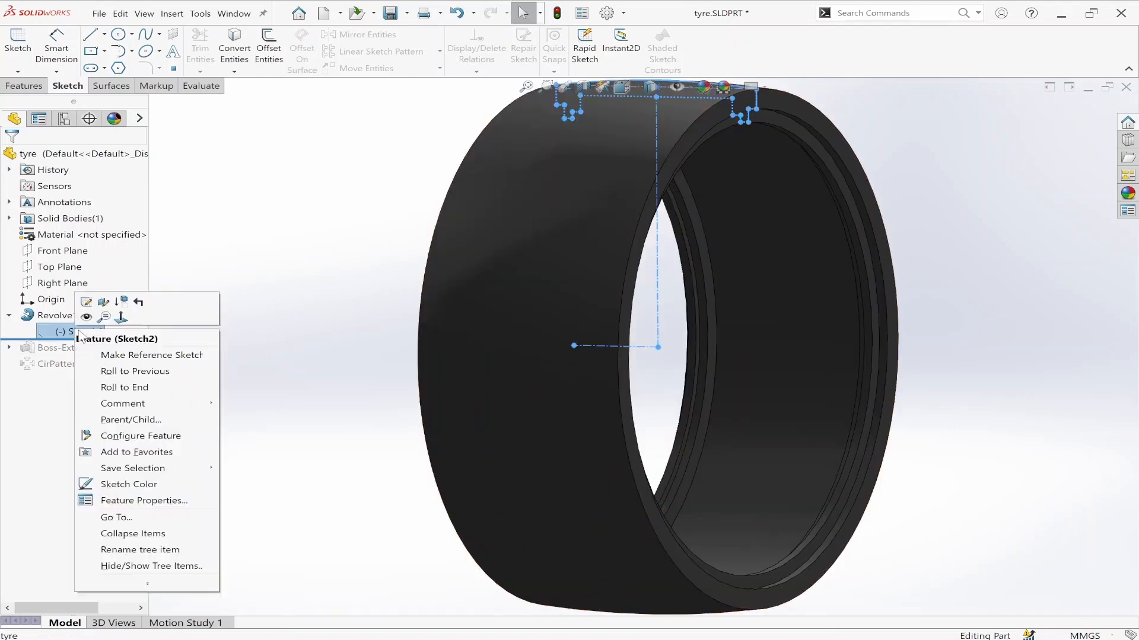
click(90, 301)
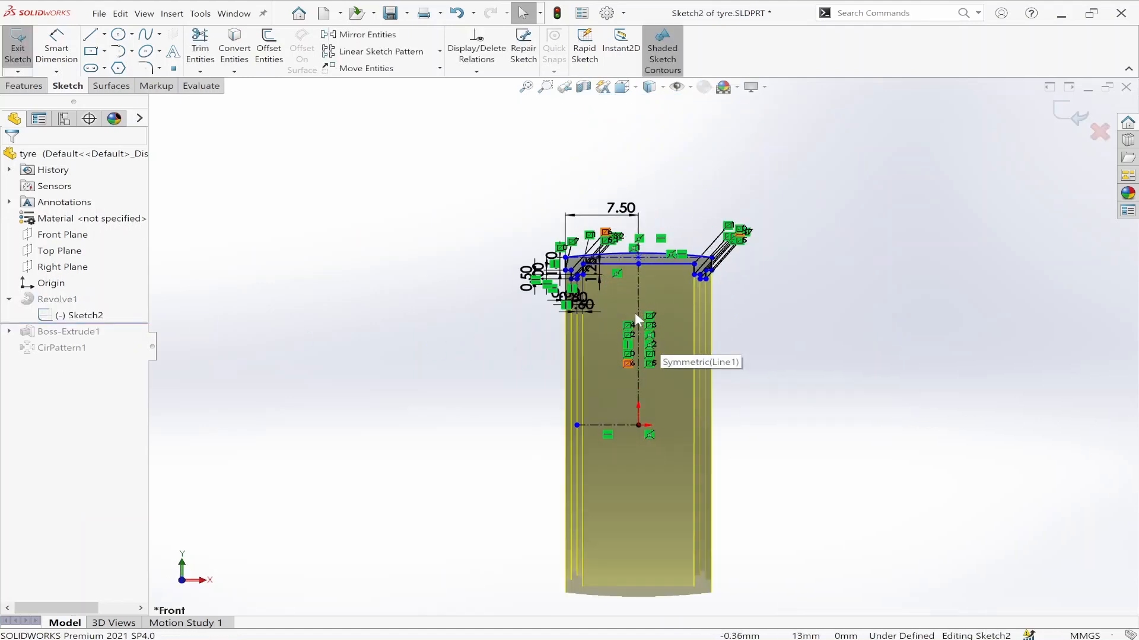
scroll(634, 312, down, 4)
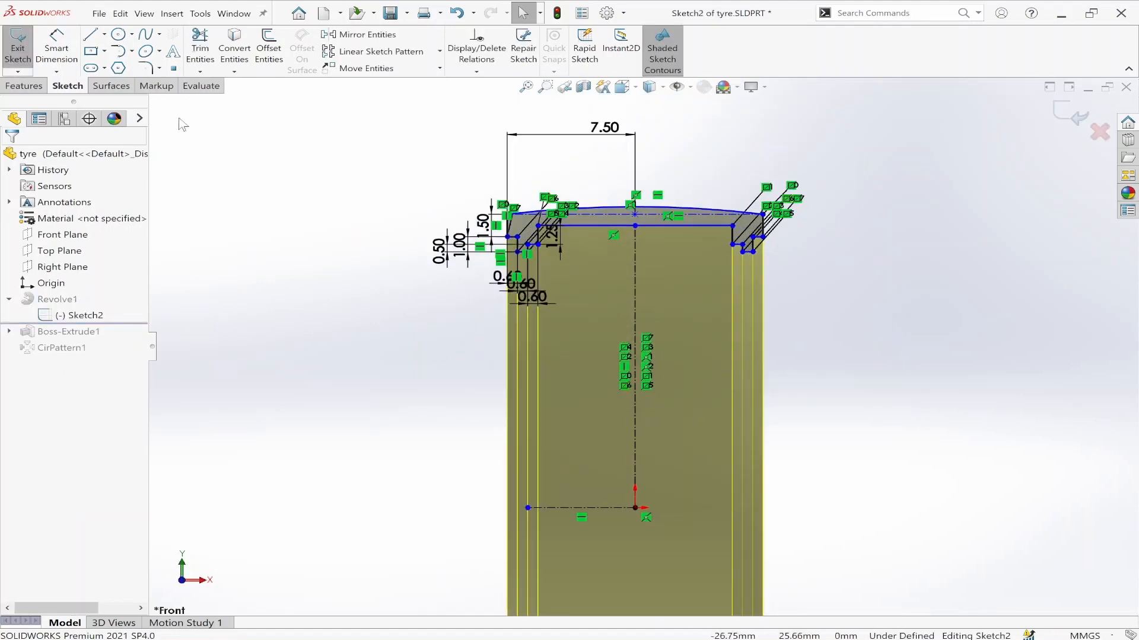
- Check the vertical centreline's length and the distance from the origin to the midpoint between the arc's ends with Smart Dimension
click(56, 47)
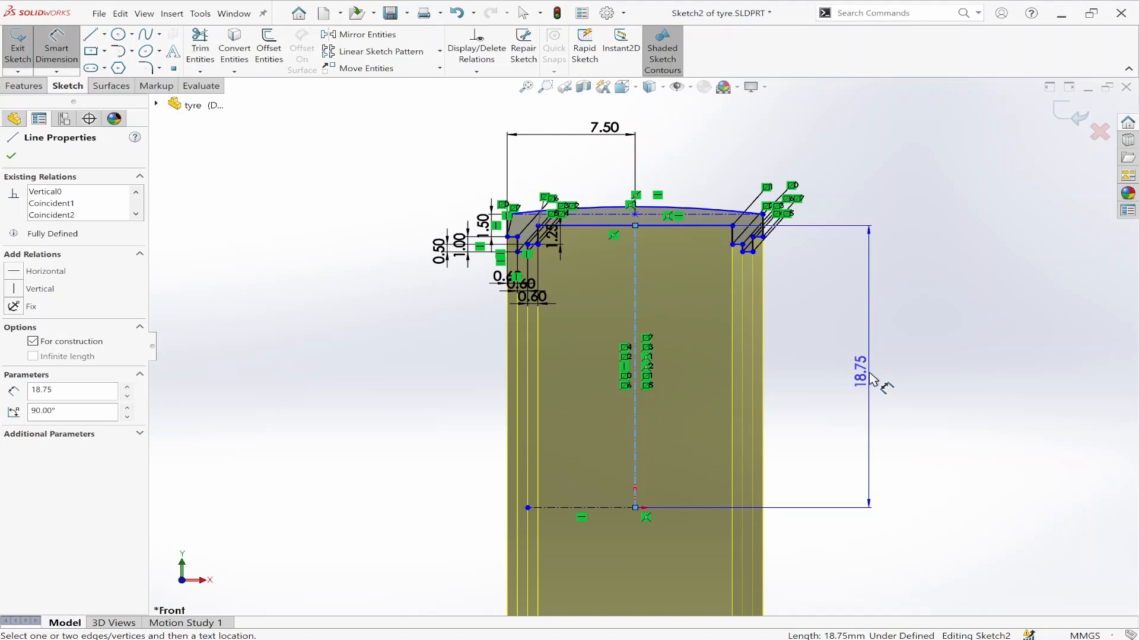
key(Escape)
click(635, 508)
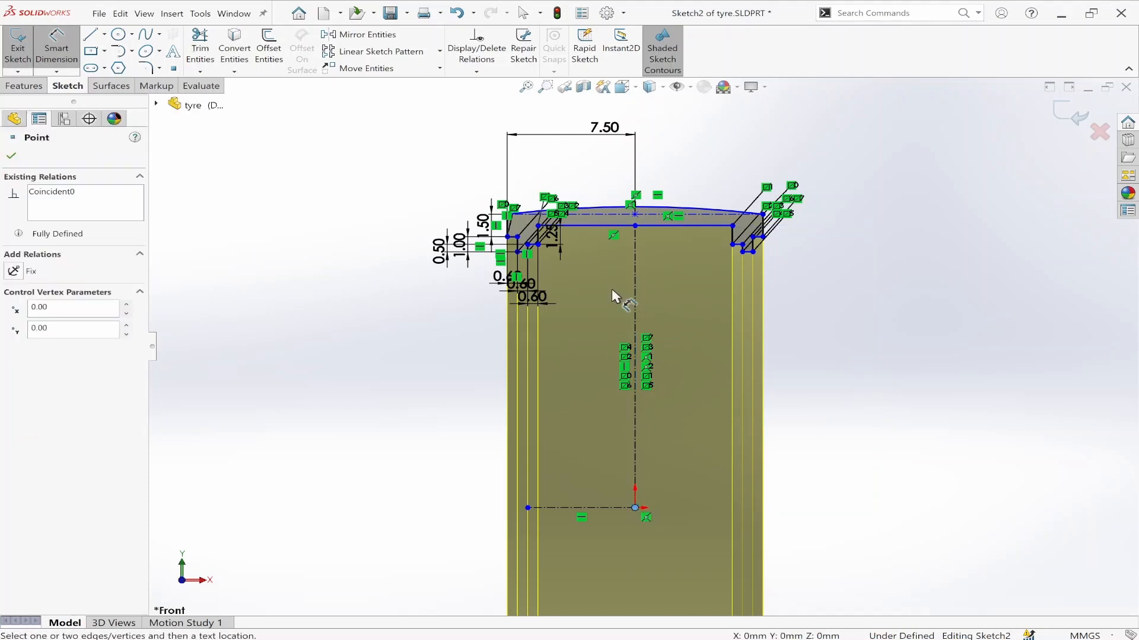
scroll(640, 208, down, 5)
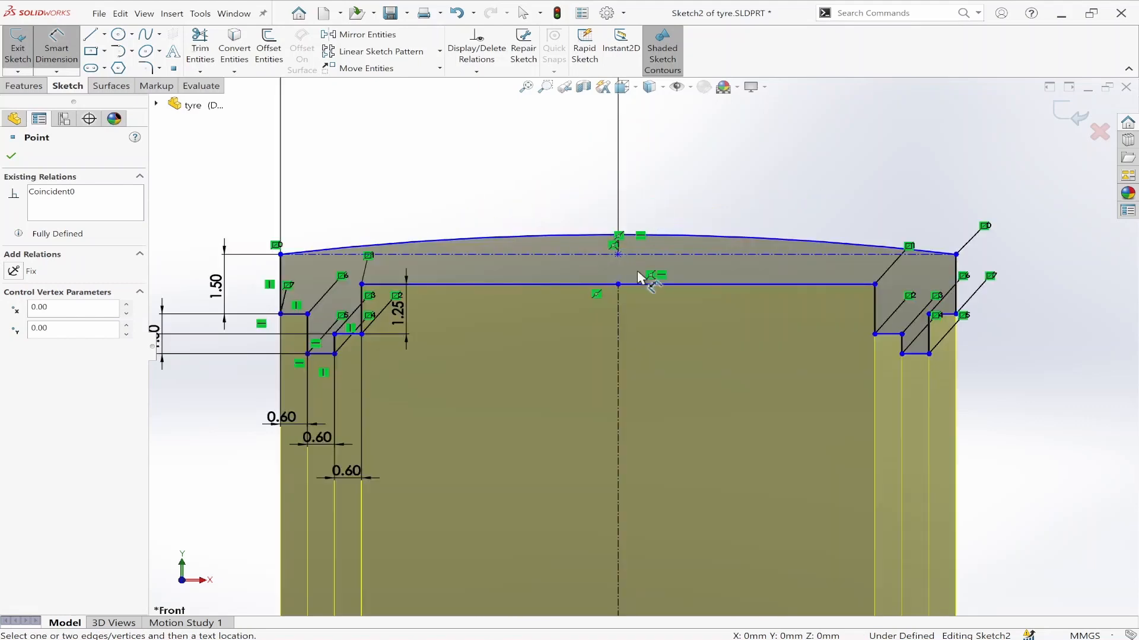
click(617, 254)
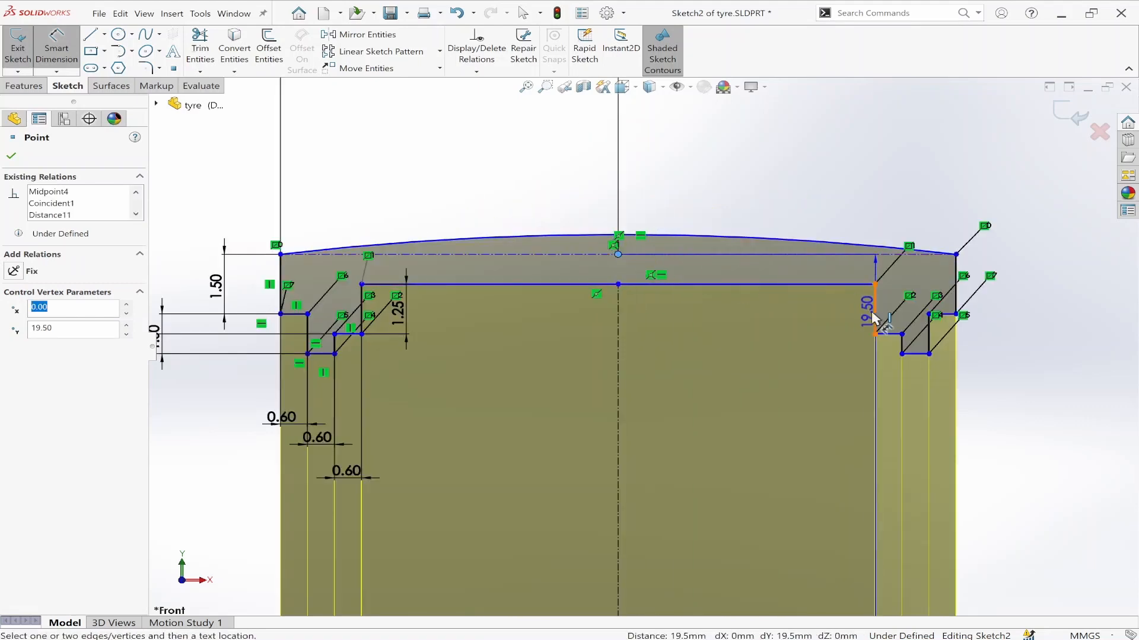
key(Escape)
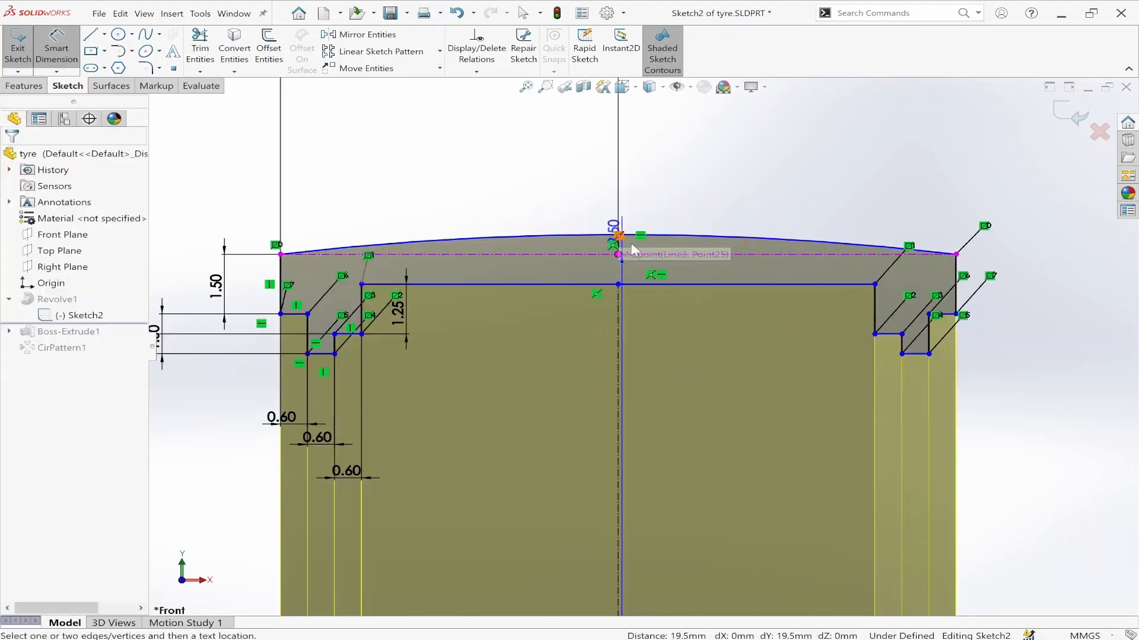
- Check the distance from the origin to the crown of the outer arc with Smart Dimension, without keeping the dimension
scroll(618, 237, down, 4)
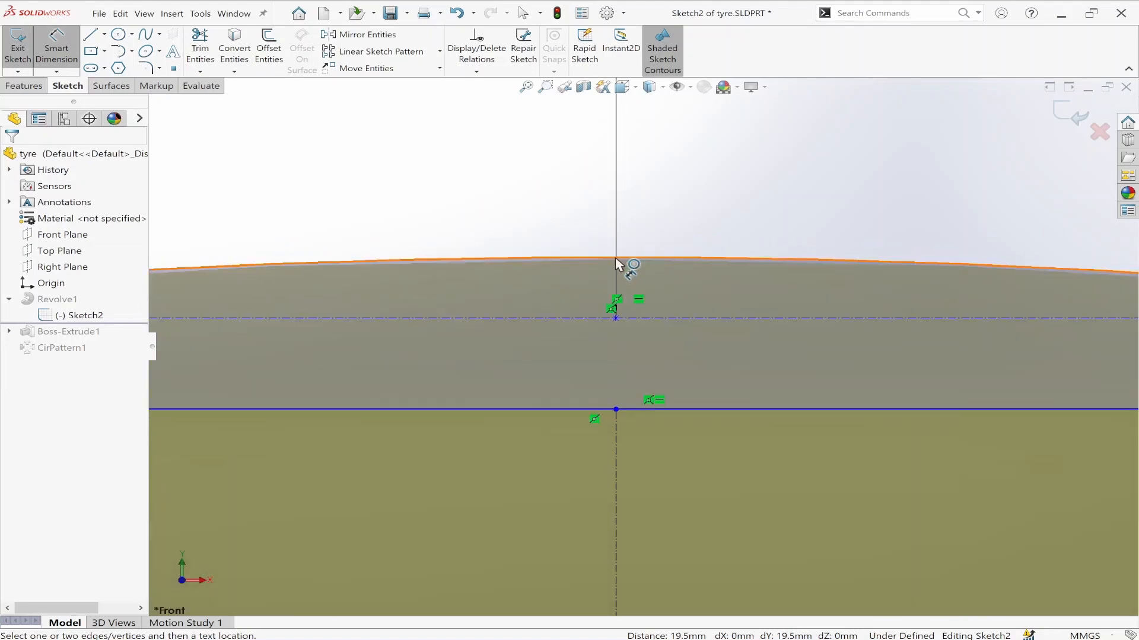
click(615, 259)
scroll(656, 419, up, 6)
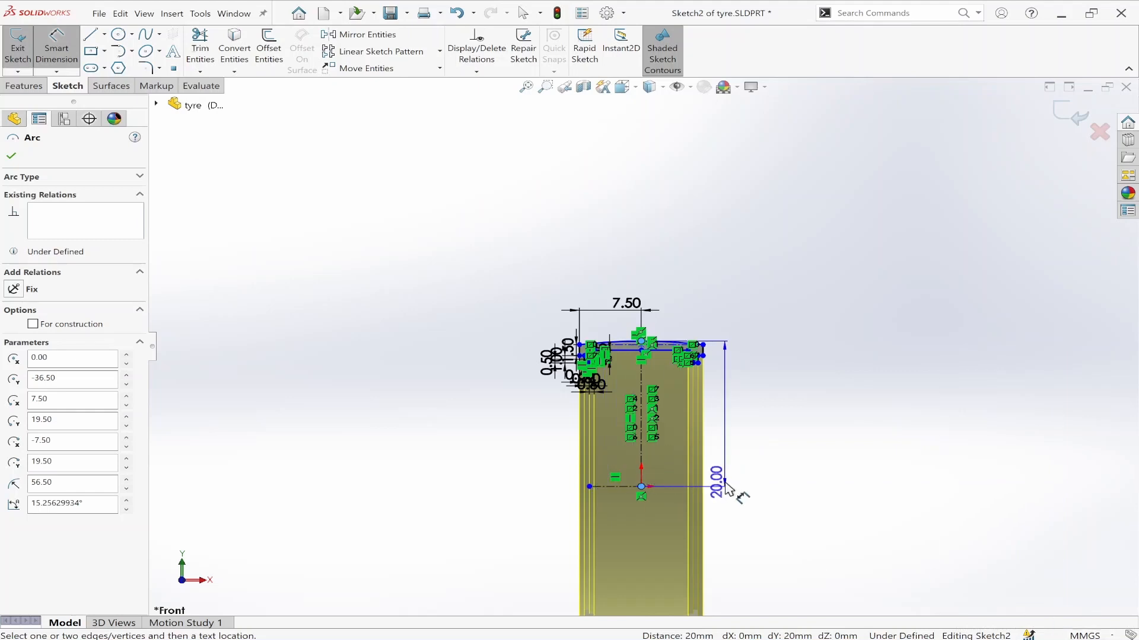
scroll(737, 498, up, 2)
scroll(741, 505, down, 2)
scroll(565, 261, down, 8)
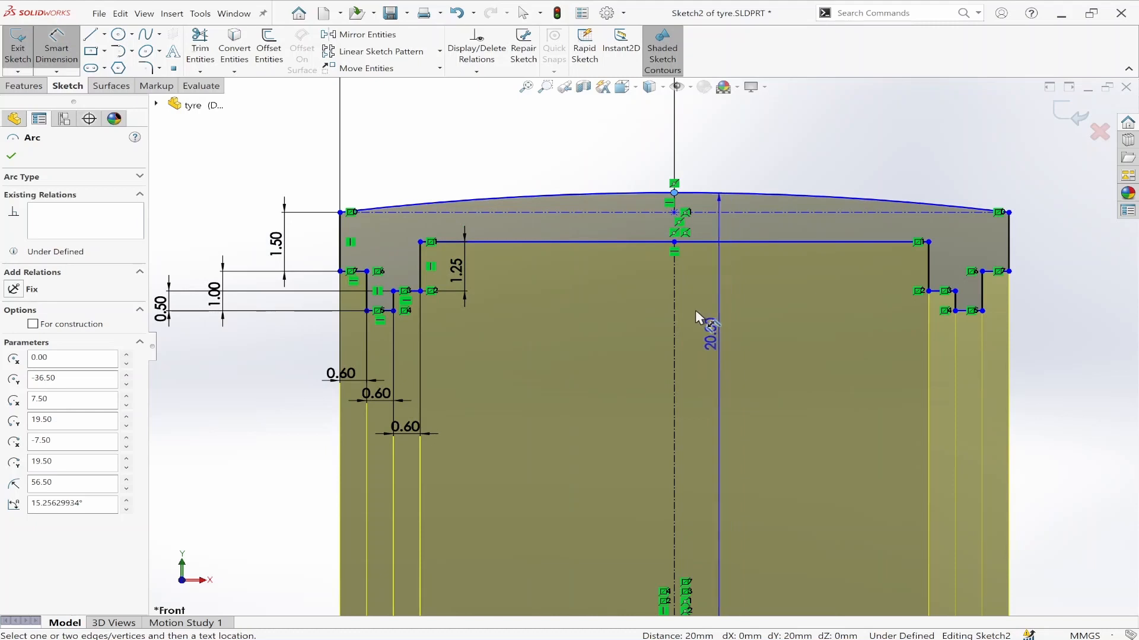
click(11, 156)
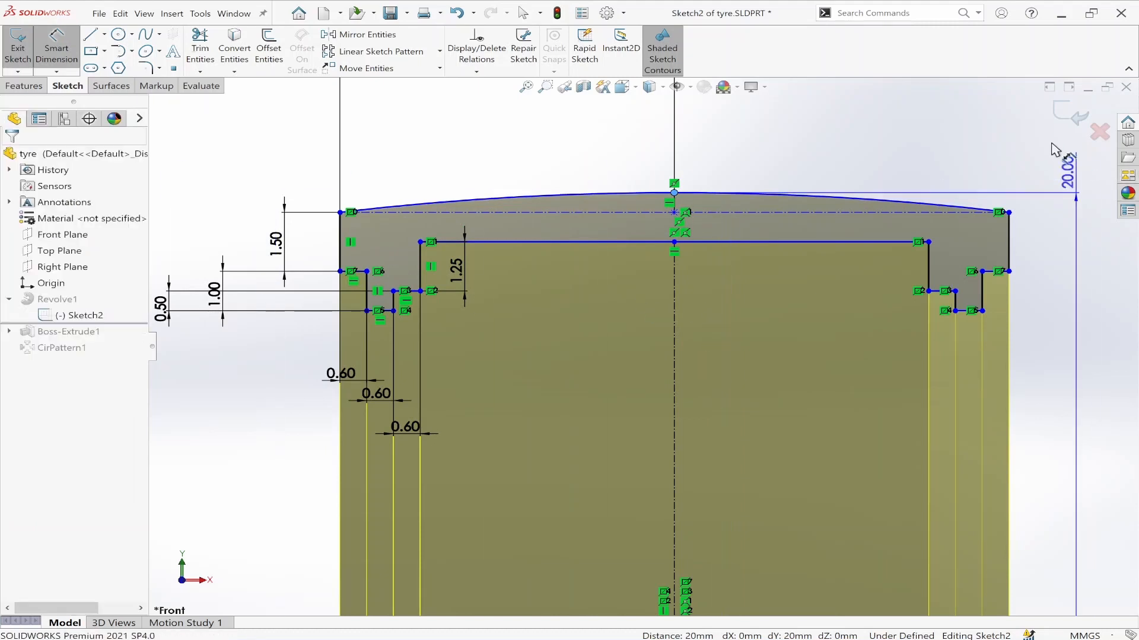
- Exit Sketch2 and roll the feature history forward to include Boss-Extrude1
click(1060, 107)
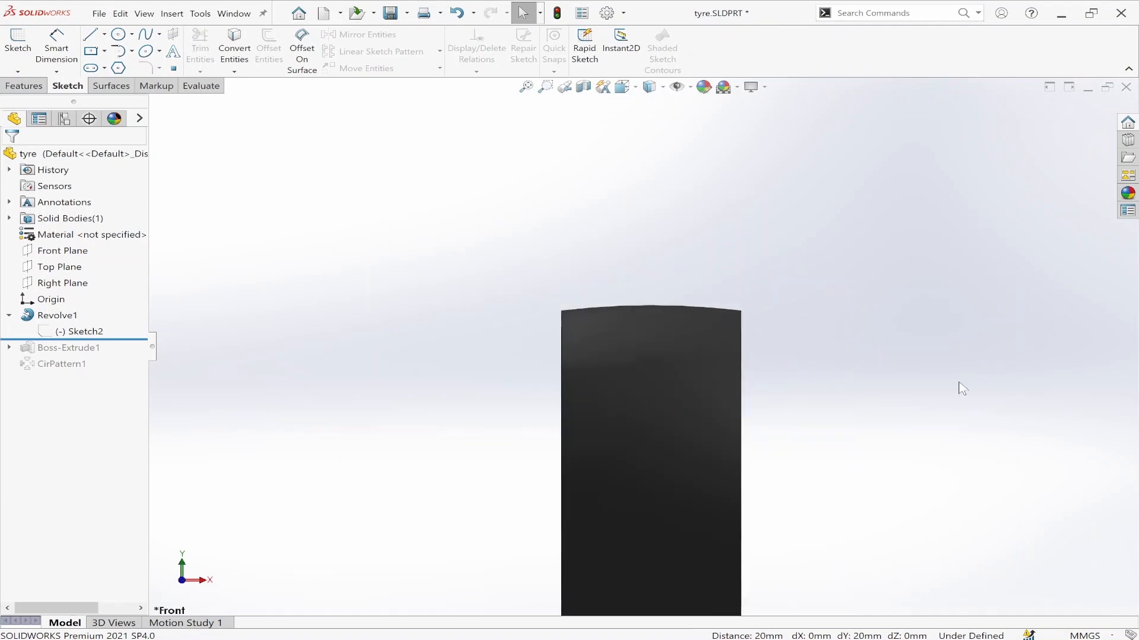
scroll(706, 522, down, 4)
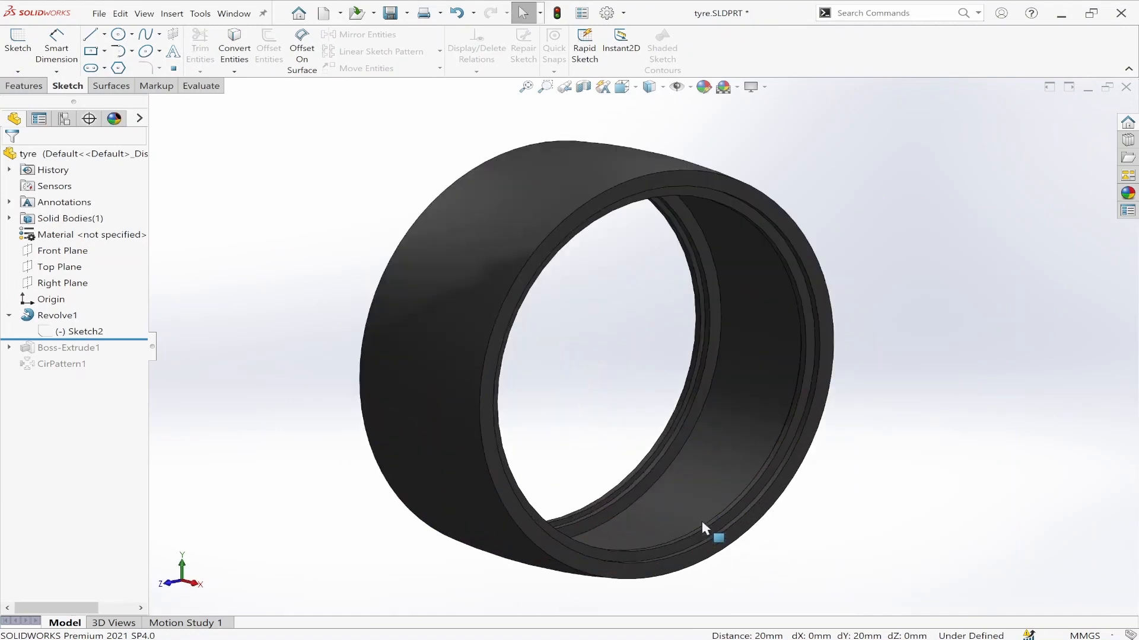
drag(28, 340, 21, 351)
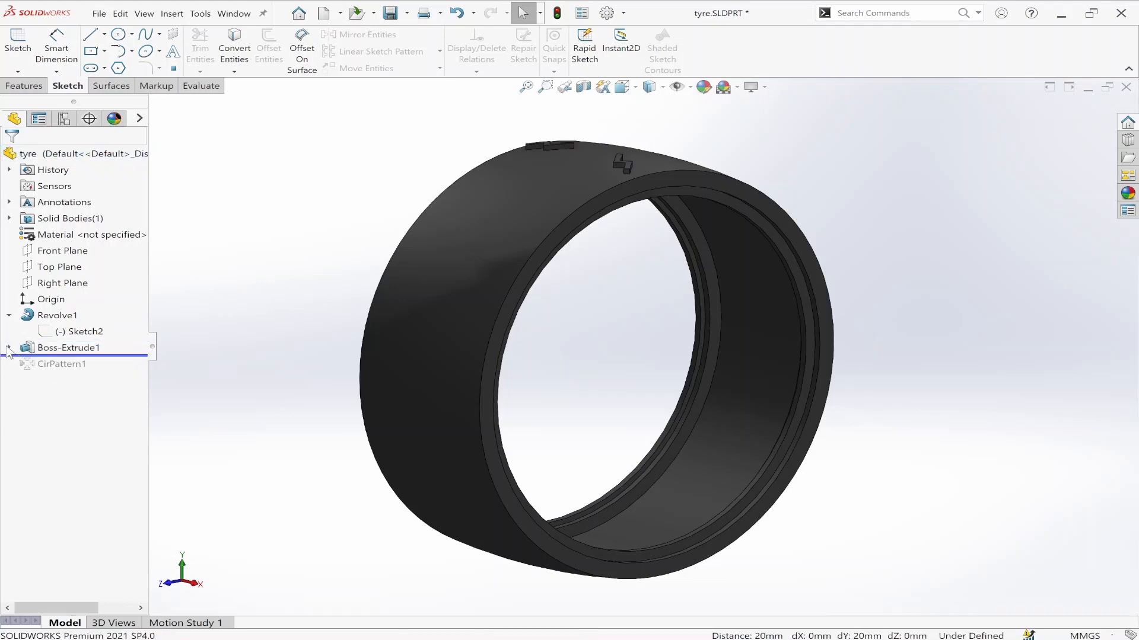
- Expand Boss-Extrude1, open its Sketch3 for editing and examine the zigzag tread profiles and their dimensions
click(9, 348)
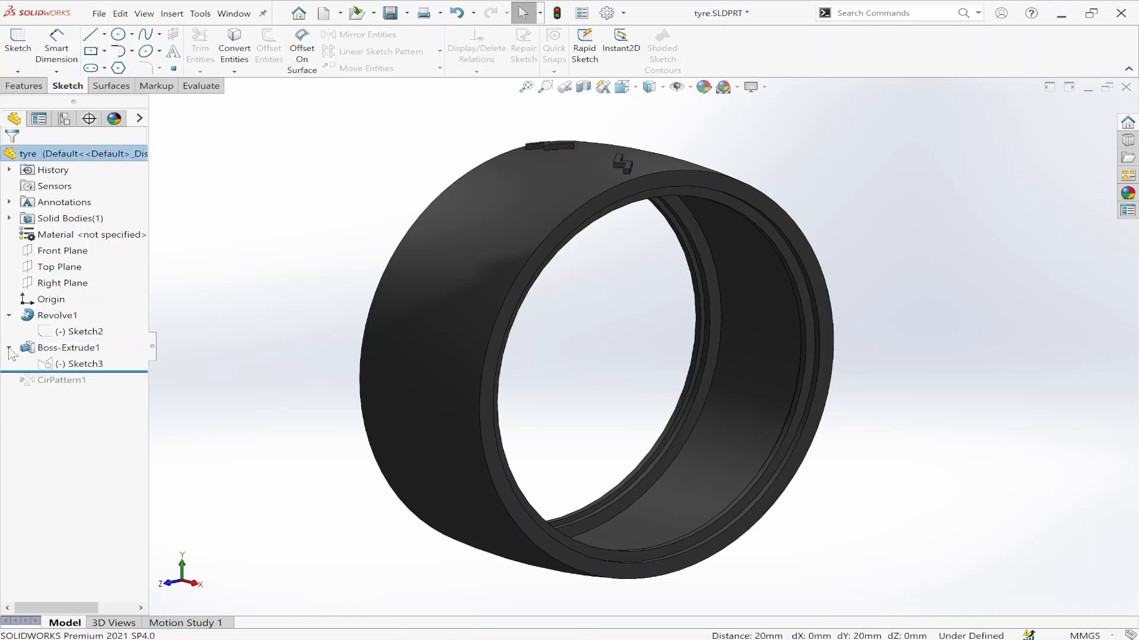
click(70, 364)
click(79, 337)
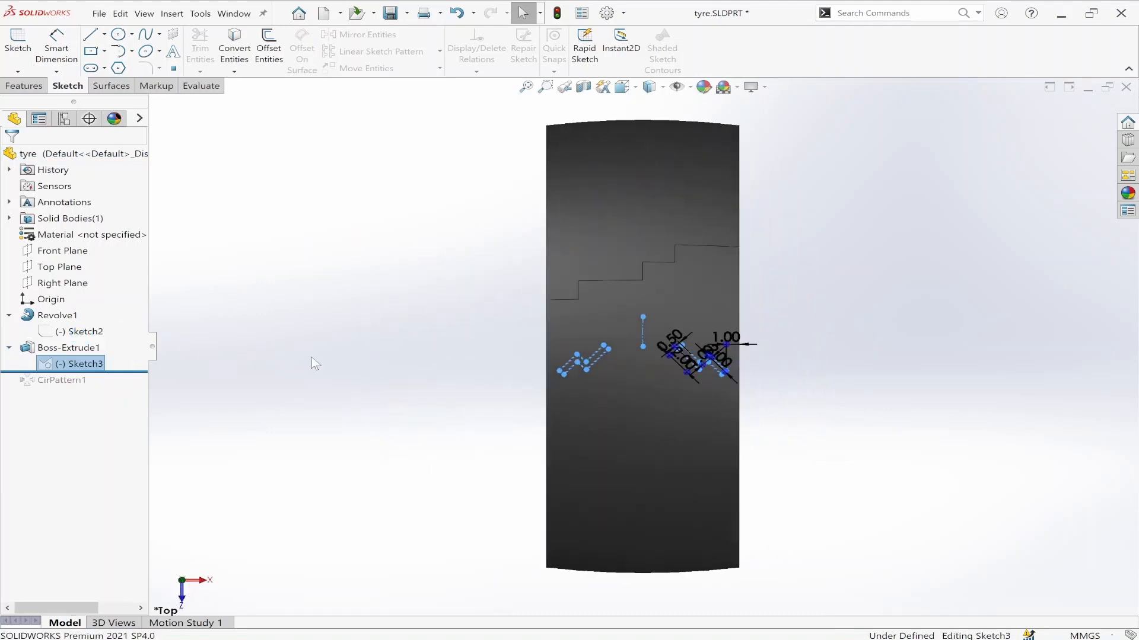
scroll(635, 386, down, 5)
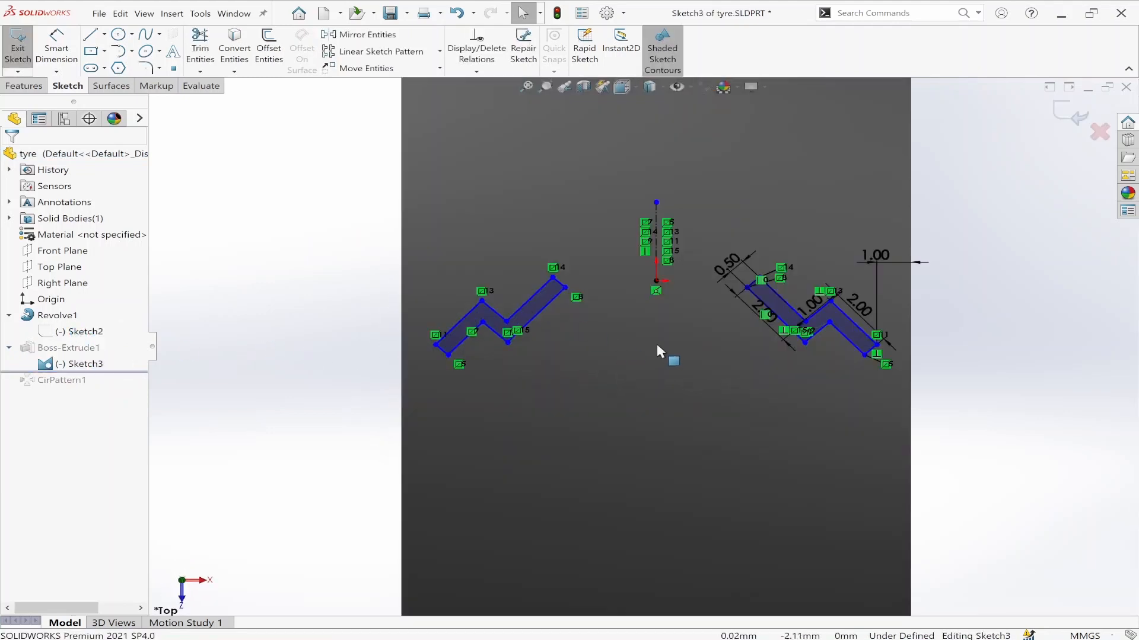
scroll(657, 308, down, 2)
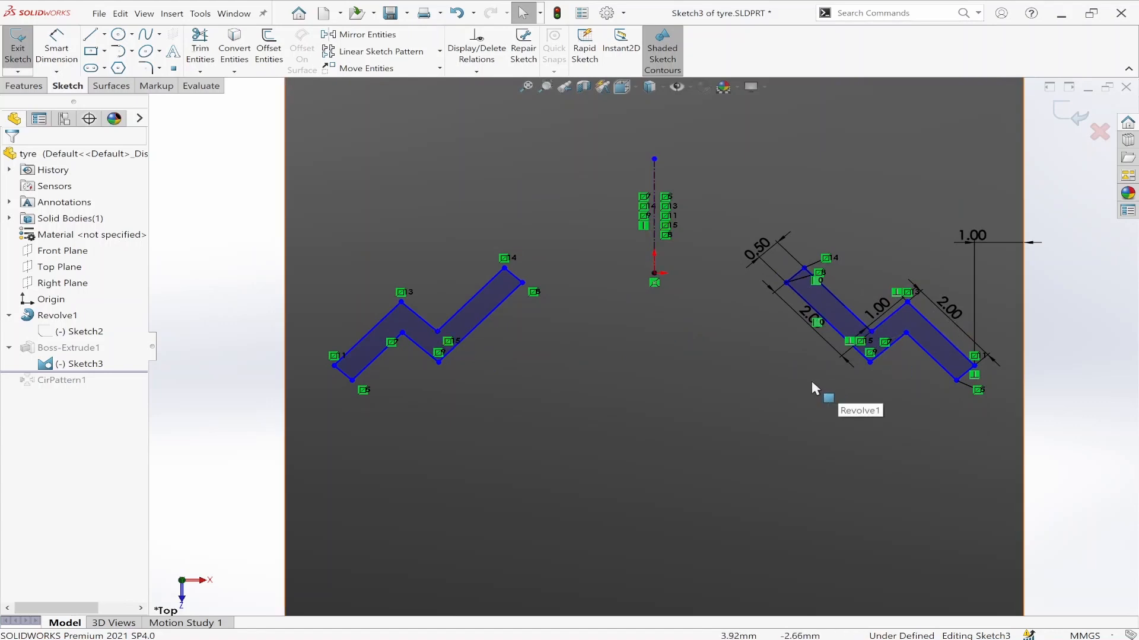
- Examine where the tread profiles on the Top Plane lie inside the tyre, and exit Sketch3
mouse_move(811, 381)
middle_down()
mouse_move(741, 397)
mouse_move(663, 279)
middle_up()
scroll(663, 281, up, 5)
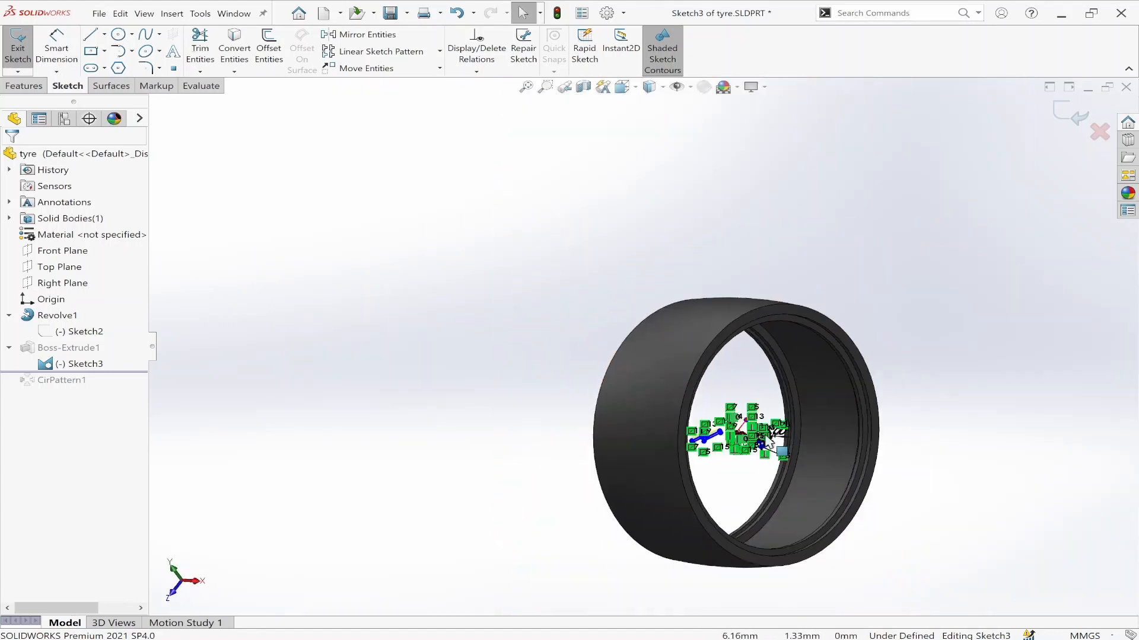
scroll(738, 458, down, 5)
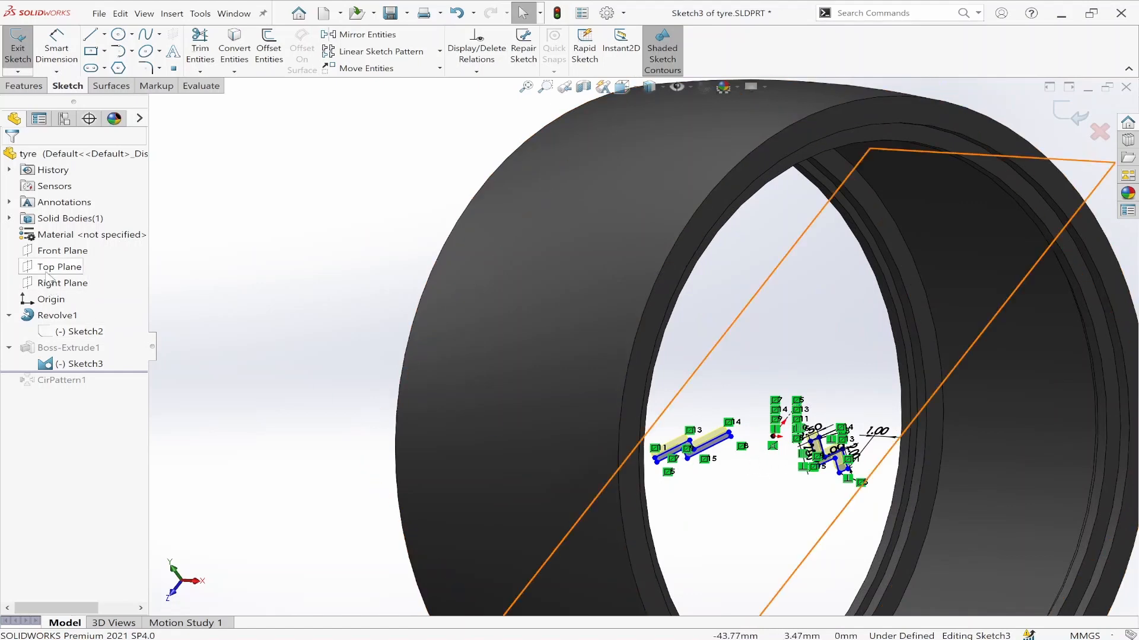
scroll(641, 344, up, 2)
middle_click(820, 357)
middle_drag(820, 357, 775, 387)
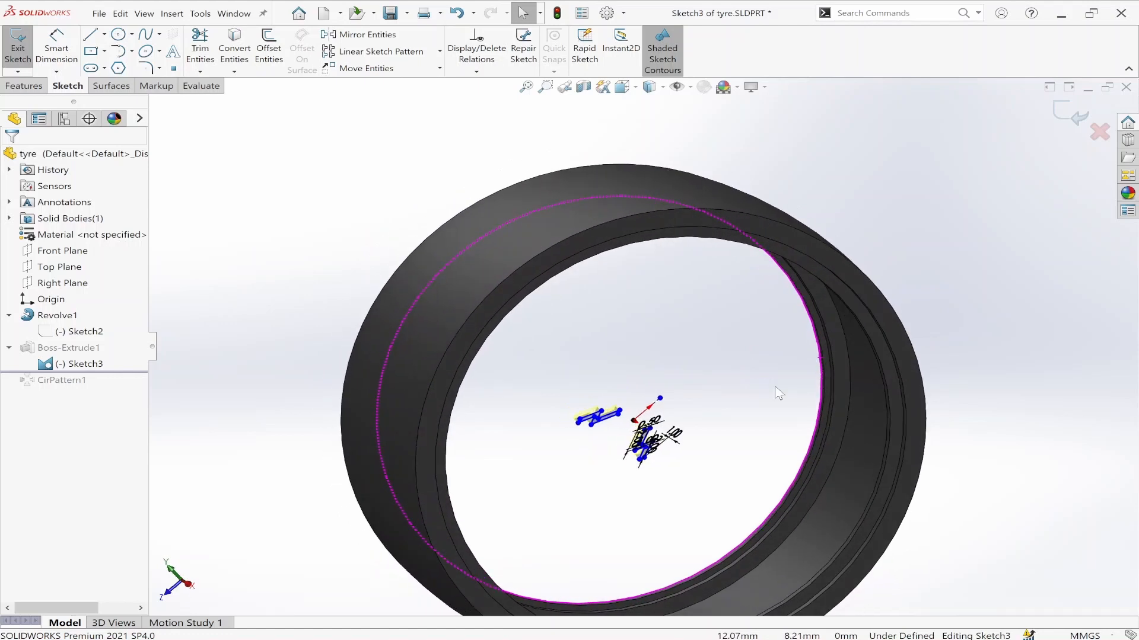
click(1071, 116)
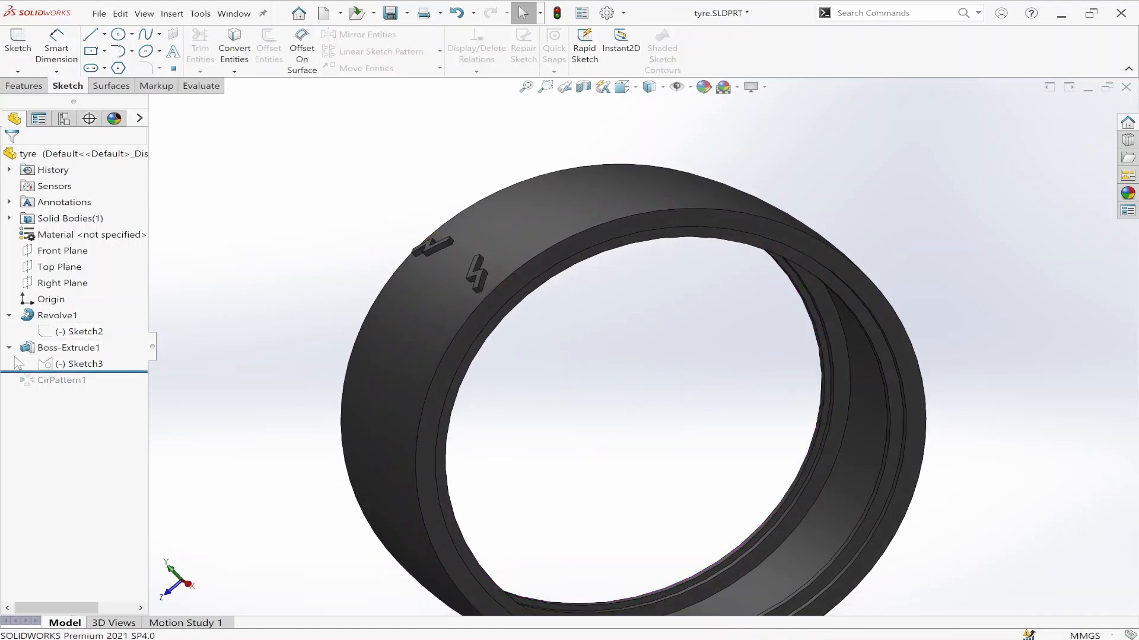
- Open the tread extrusion Boss-Extrude1 for editing and review its start condition options
click(44, 350)
click(46, 323)
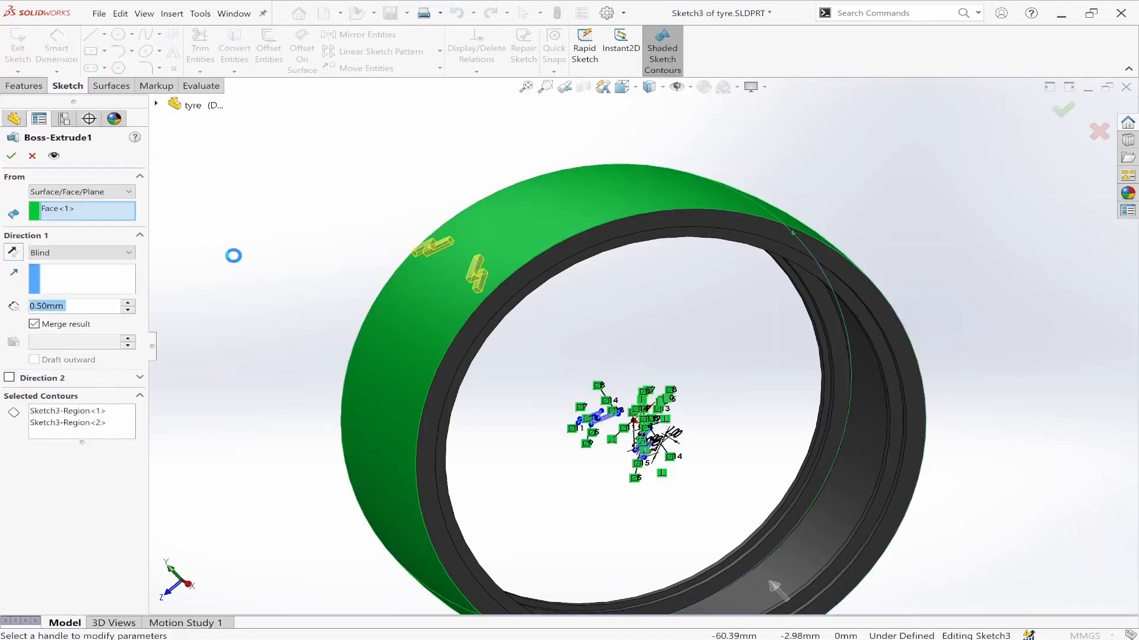
click(96, 193)
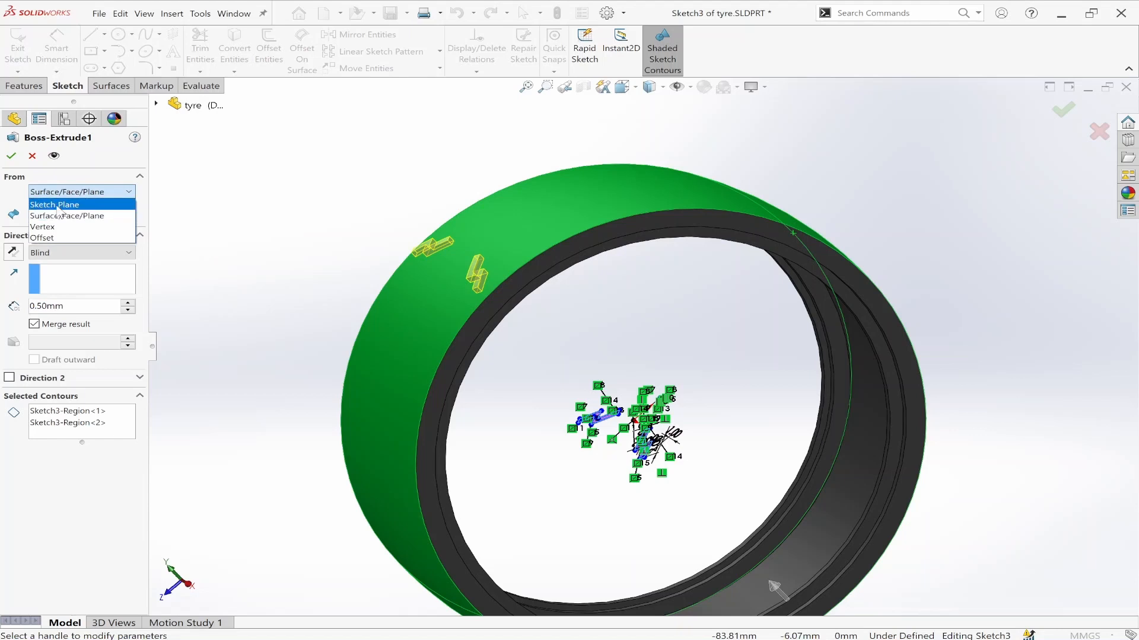
click(70, 192)
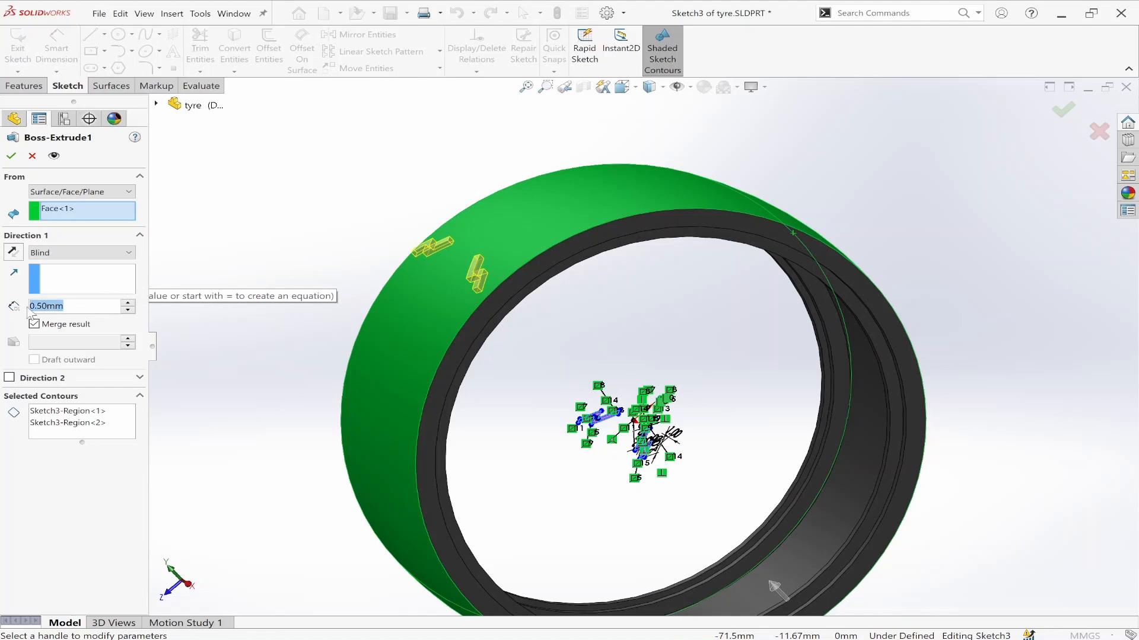
- Try a tread extrusion depth of 1 mm, set it back to 0.5 mm and accept the feature
text(1)
key(Return)
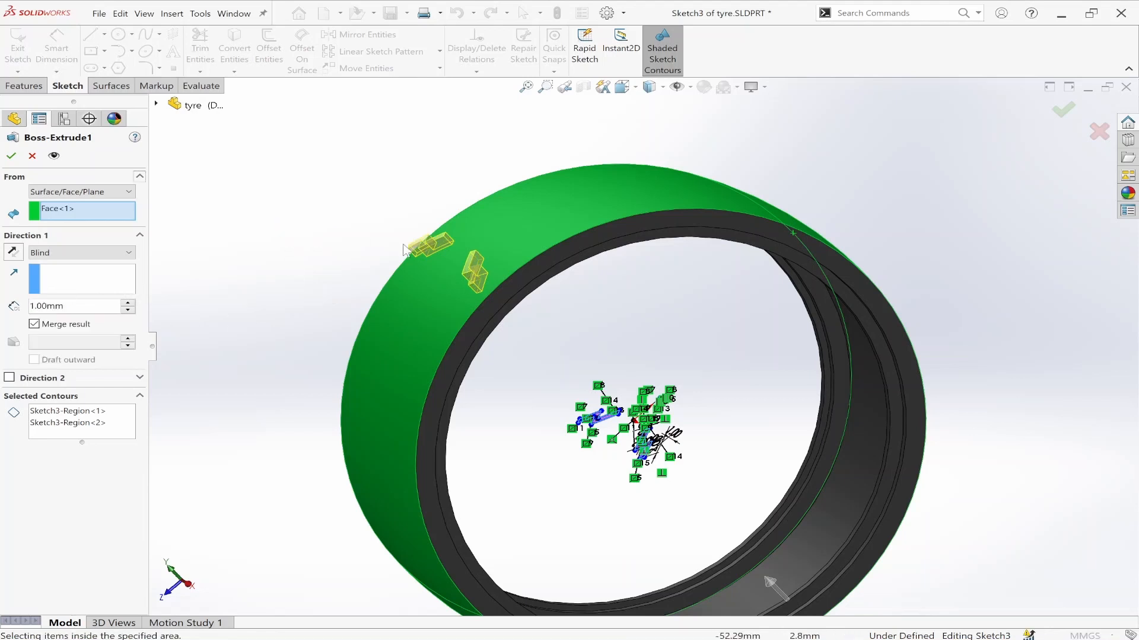
drag(74, 306, 6, 315)
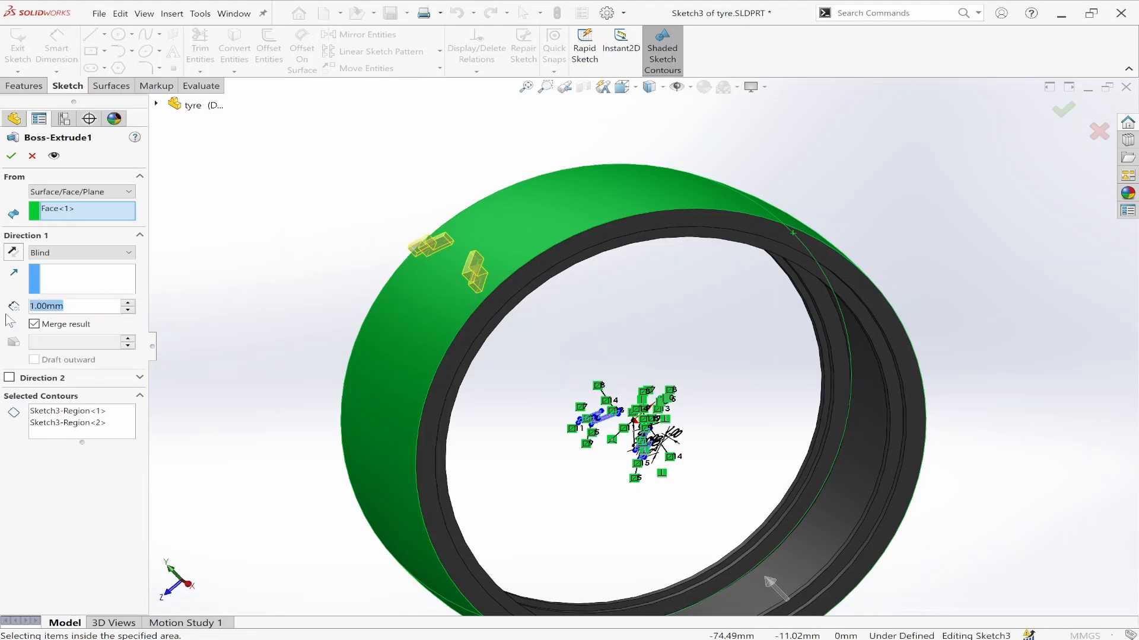
text(0.5)
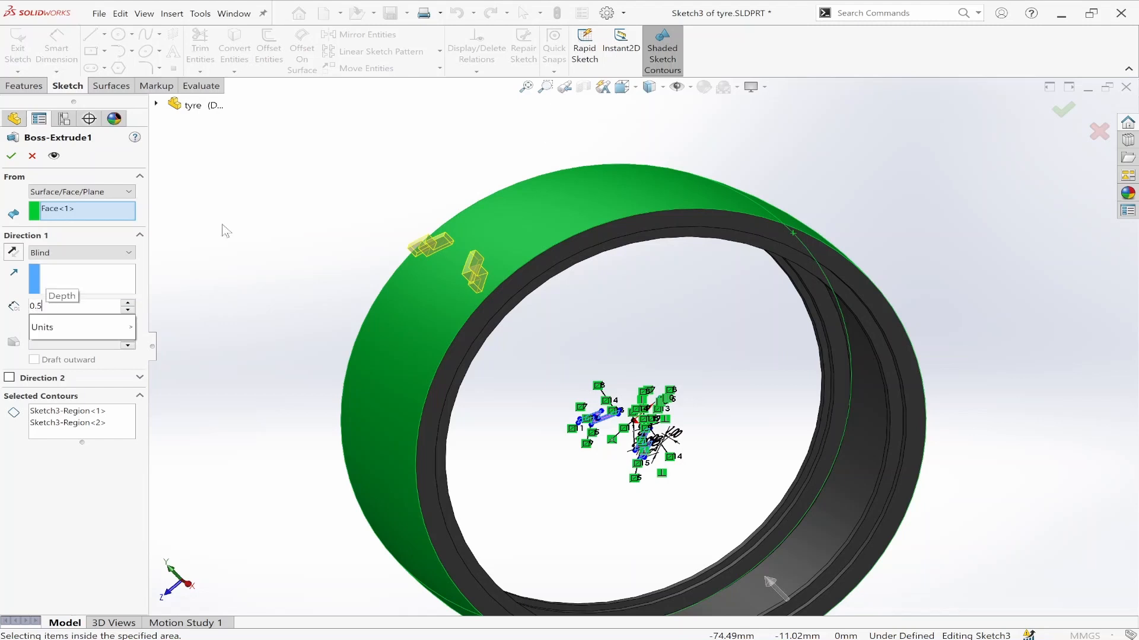
key(Return)
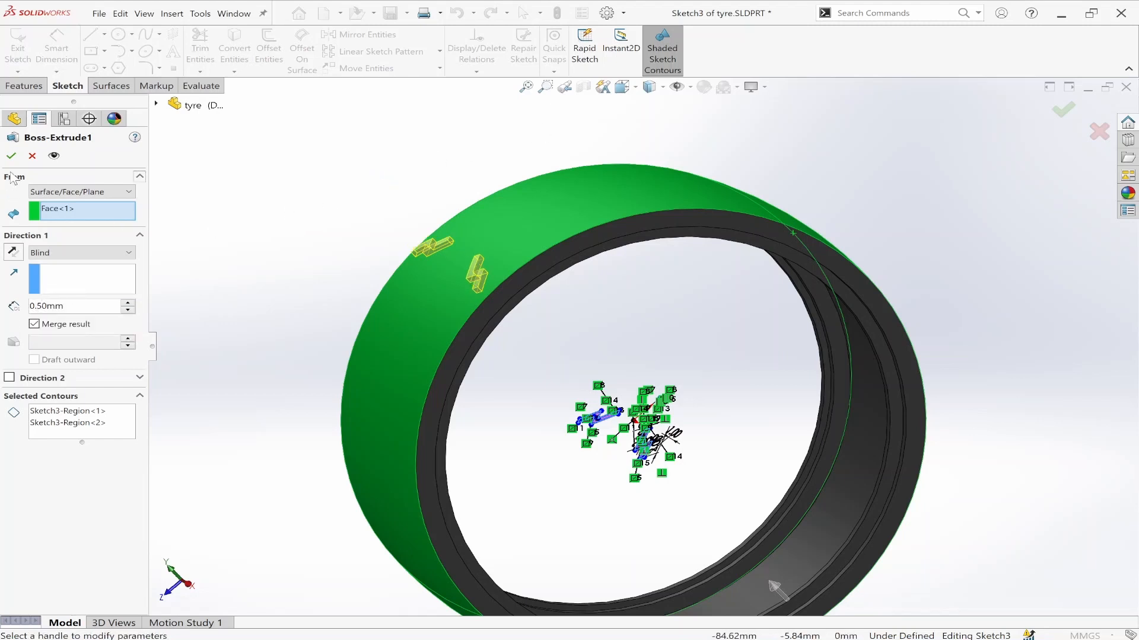
click(11, 156)
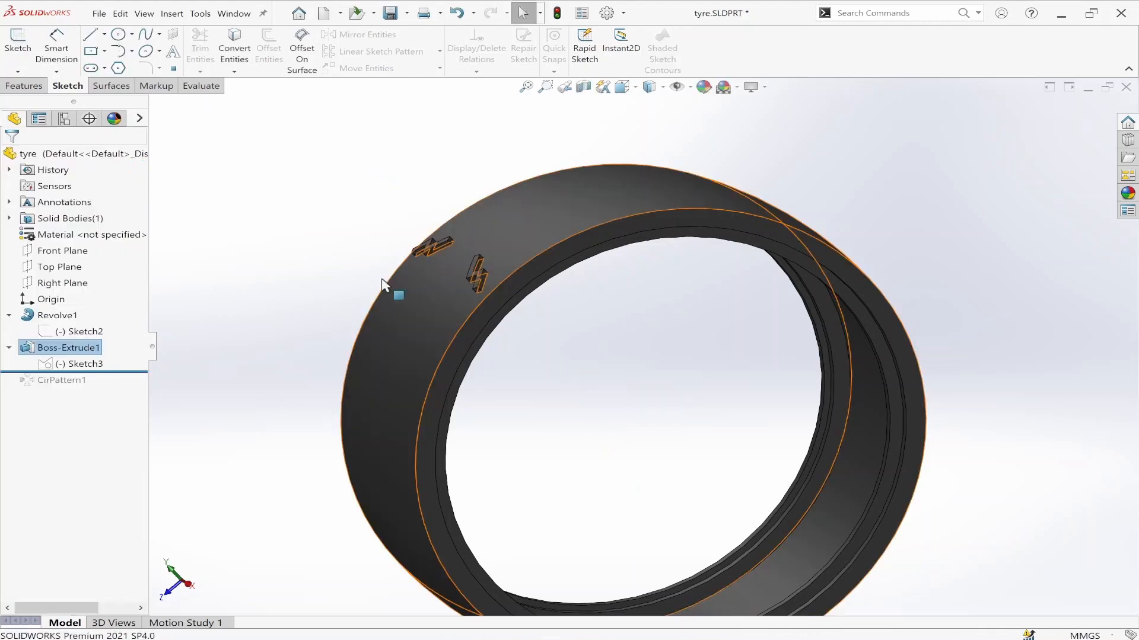
- Roll the feature history forward to include CirPattern1 and review the pattern's settings without changing them
drag(125, 373, 121, 389)
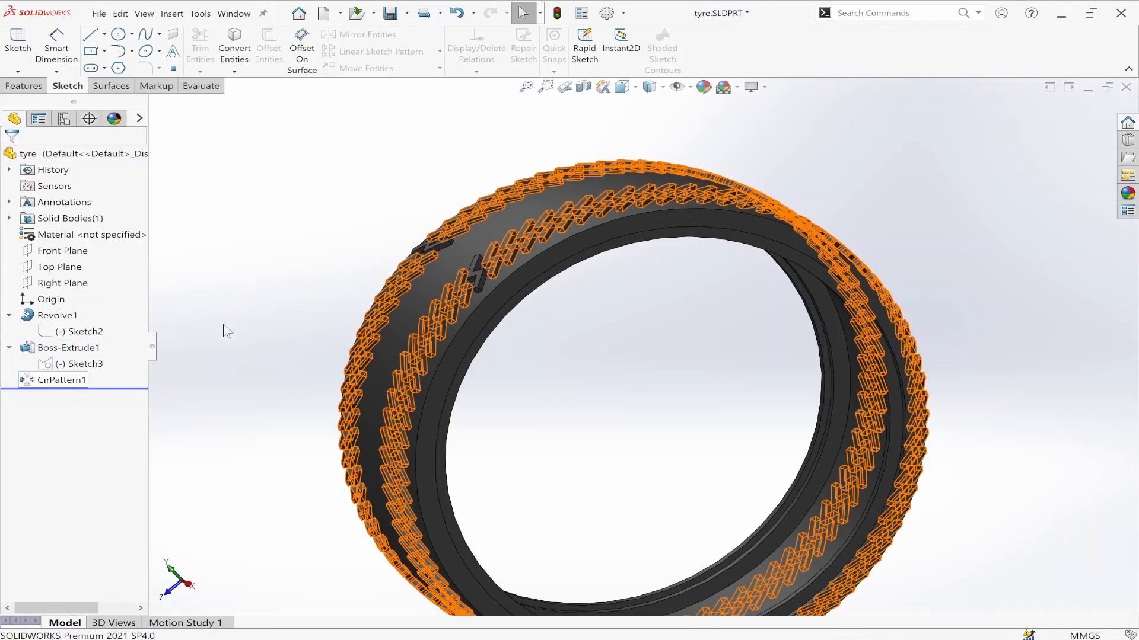
middle_drag(276, 270, 317, 323)
click(31, 384)
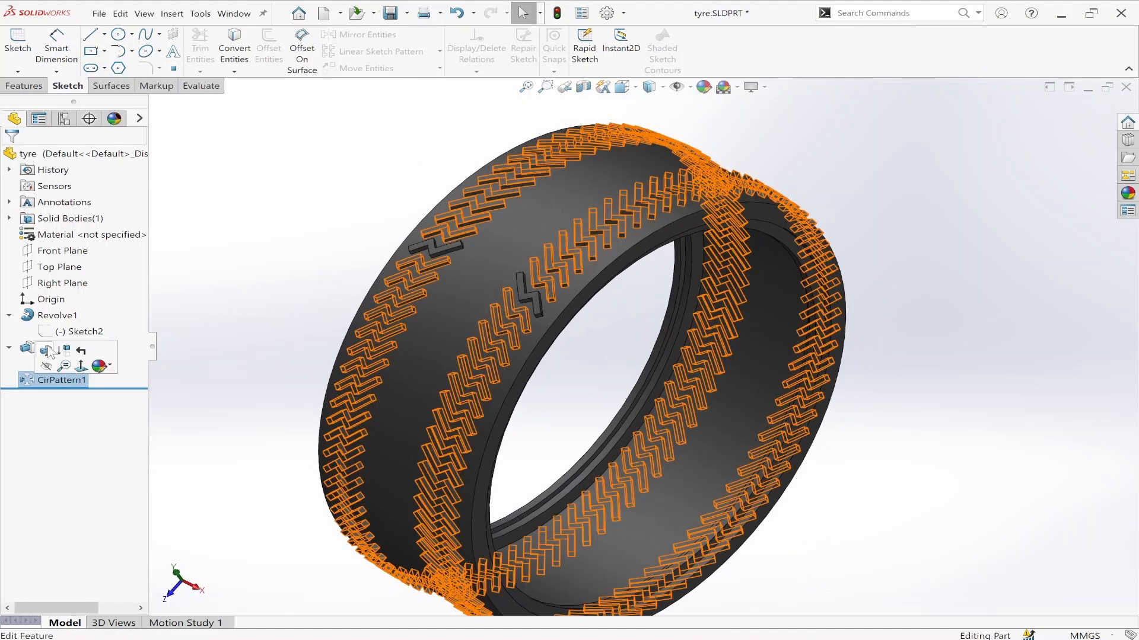
click(42, 352)
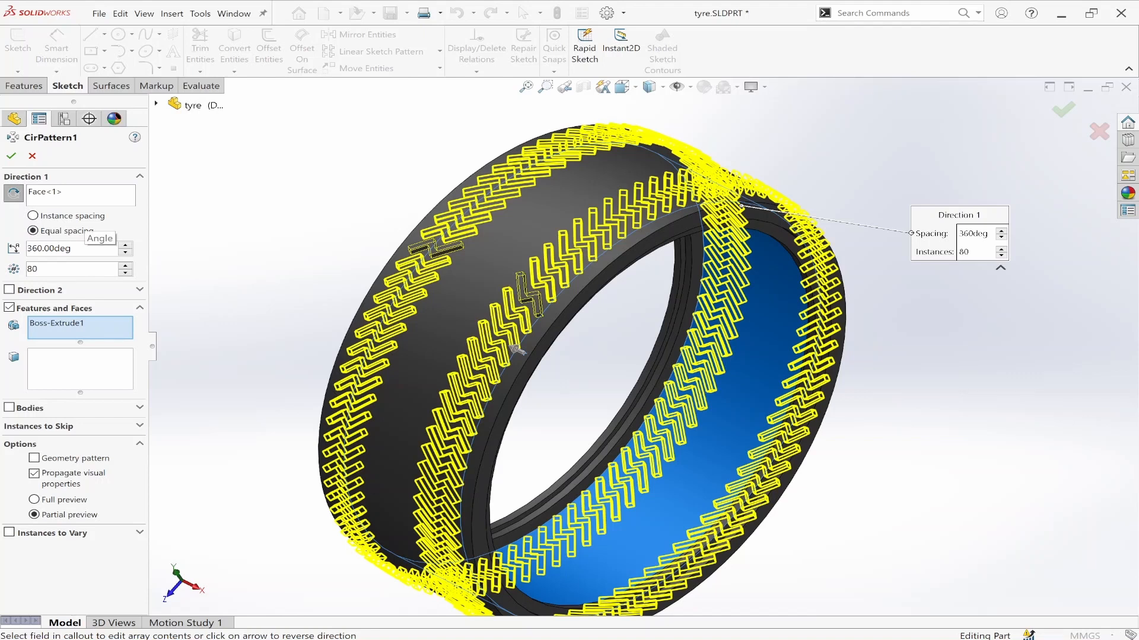
click(33, 156)
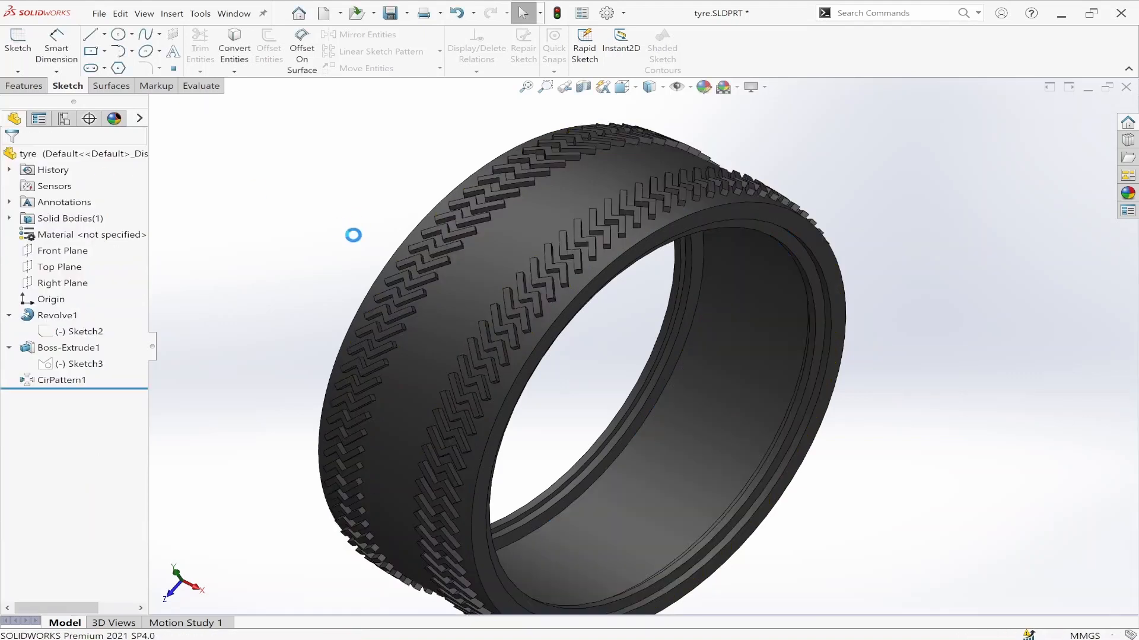
- Show the finished tyre in isometric view and close the part without saving, keeping its changes in the assembly
middle_drag(743, 377, 722, 343)
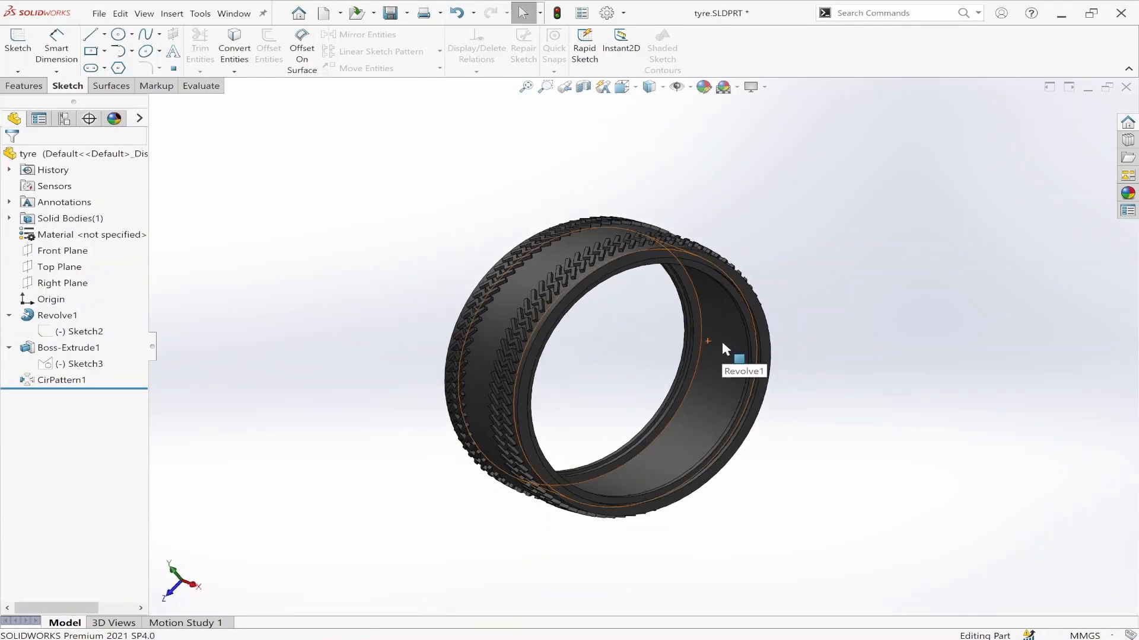
key(ctrl+7)
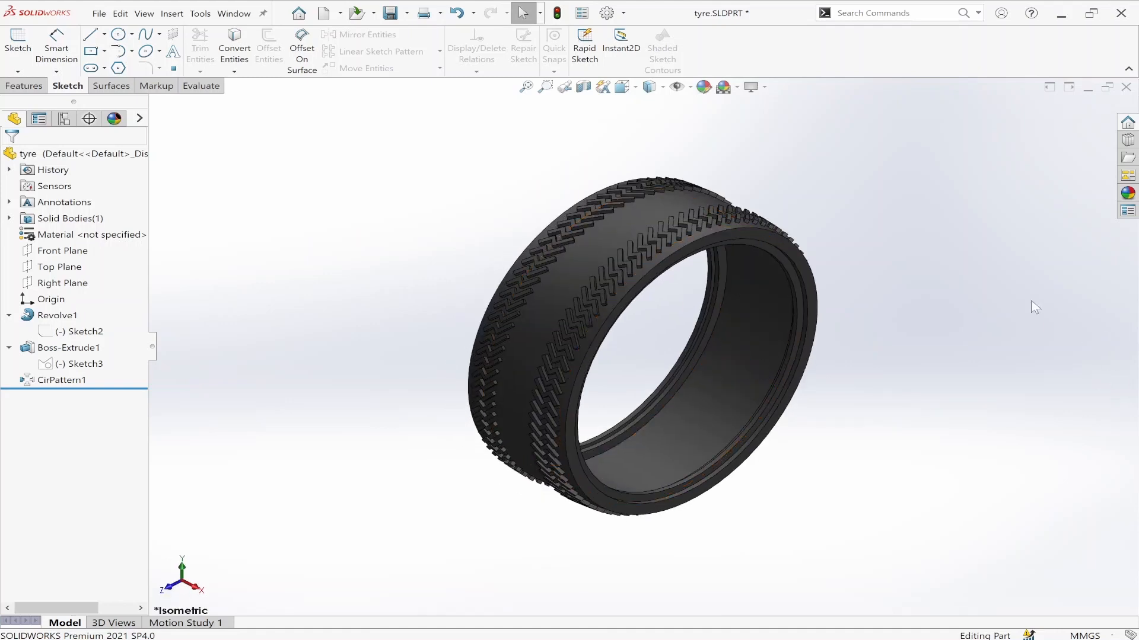
click(1125, 87)
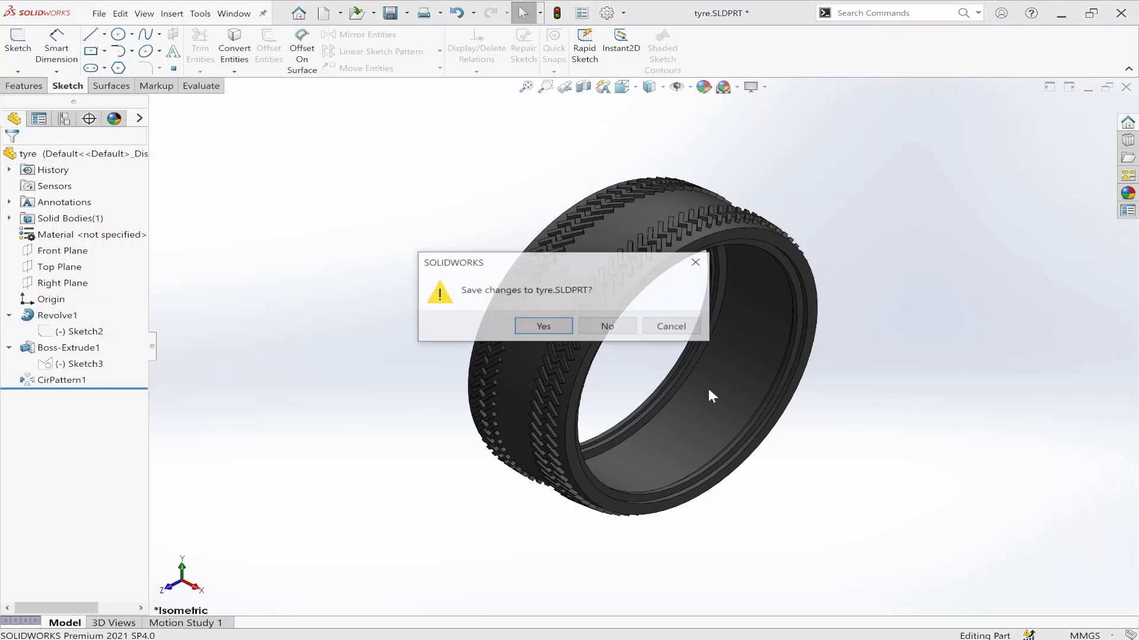
click(600, 327)
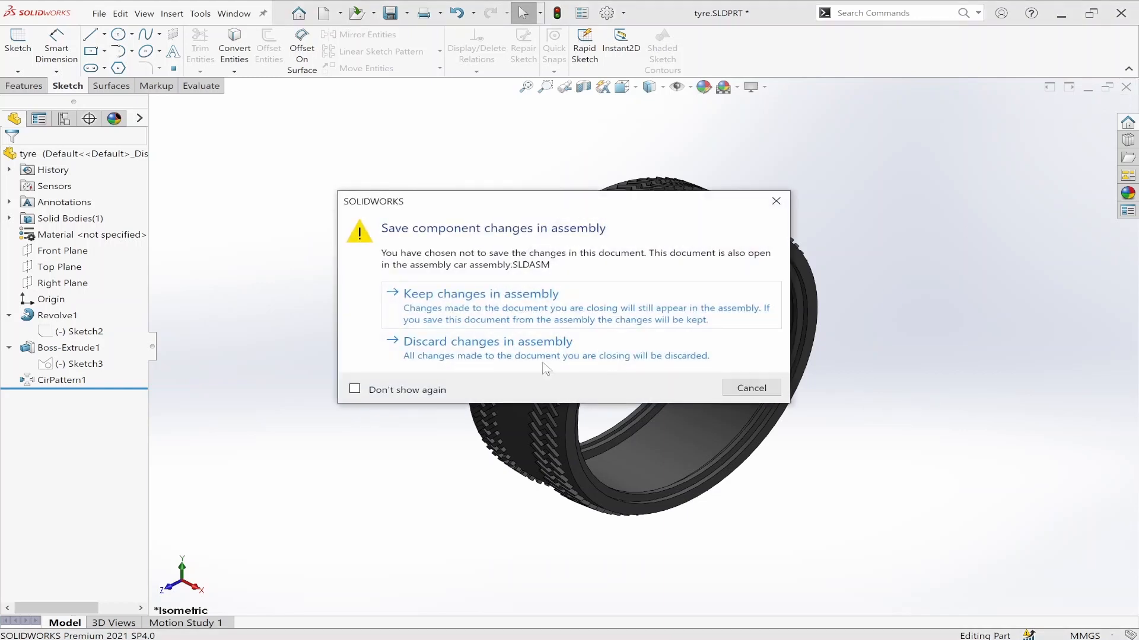
click(444, 313)
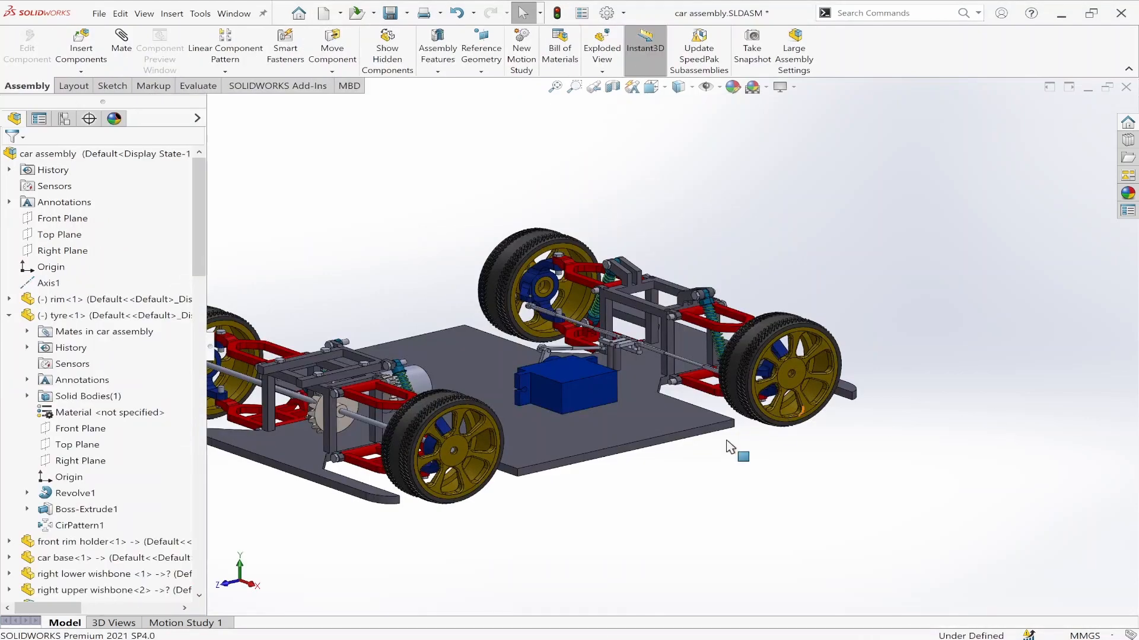
- Collapse the tyre's feature list and open the front wheel's rim part from the assembly in its own window
scroll(784, 369, up, 3)
scroll(783, 386, down, 5)
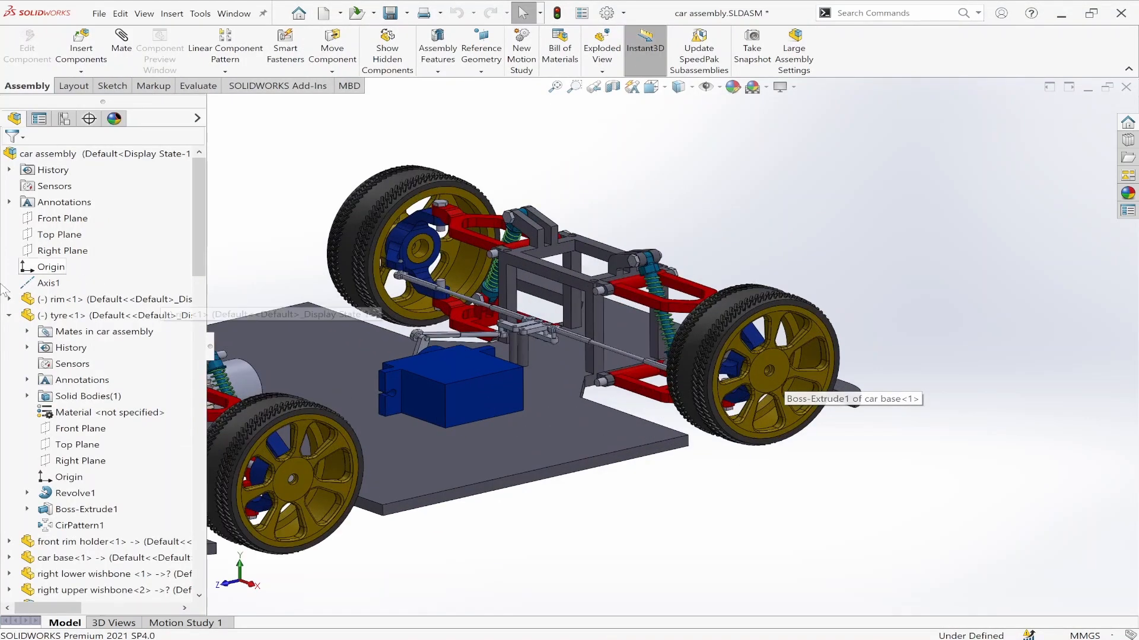
click(9, 316)
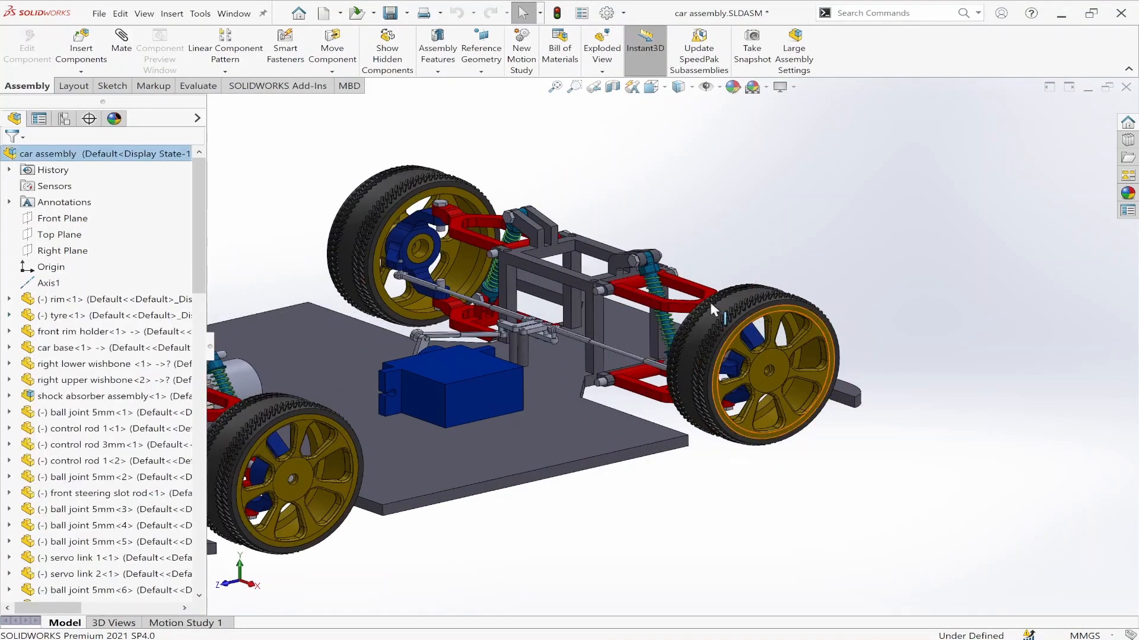
scroll(710, 301, down, 3)
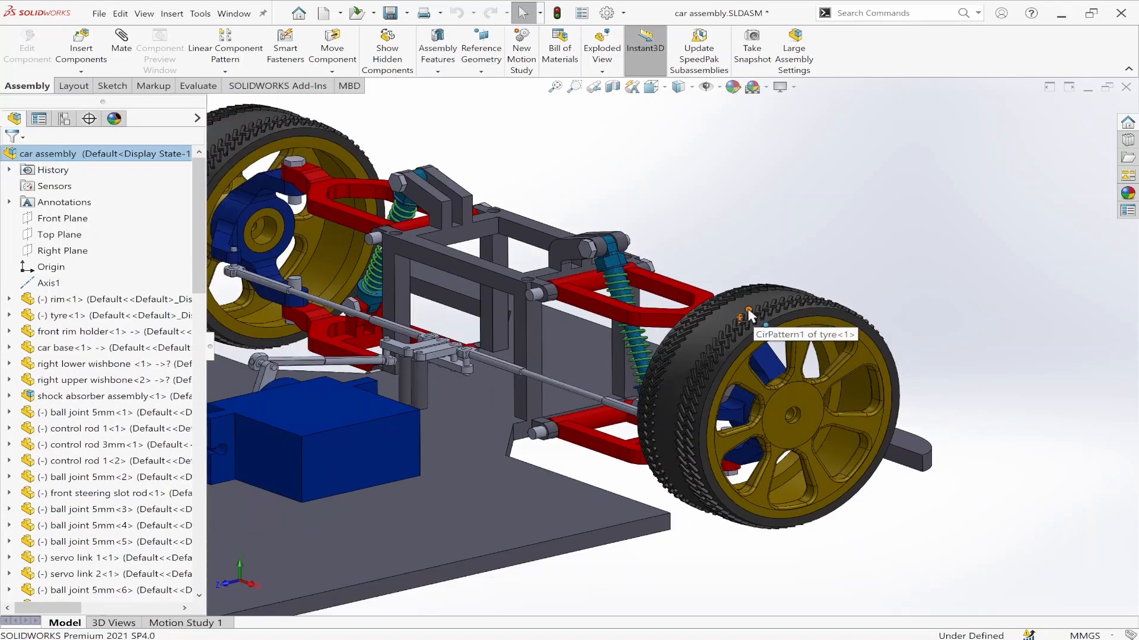
click(749, 315)
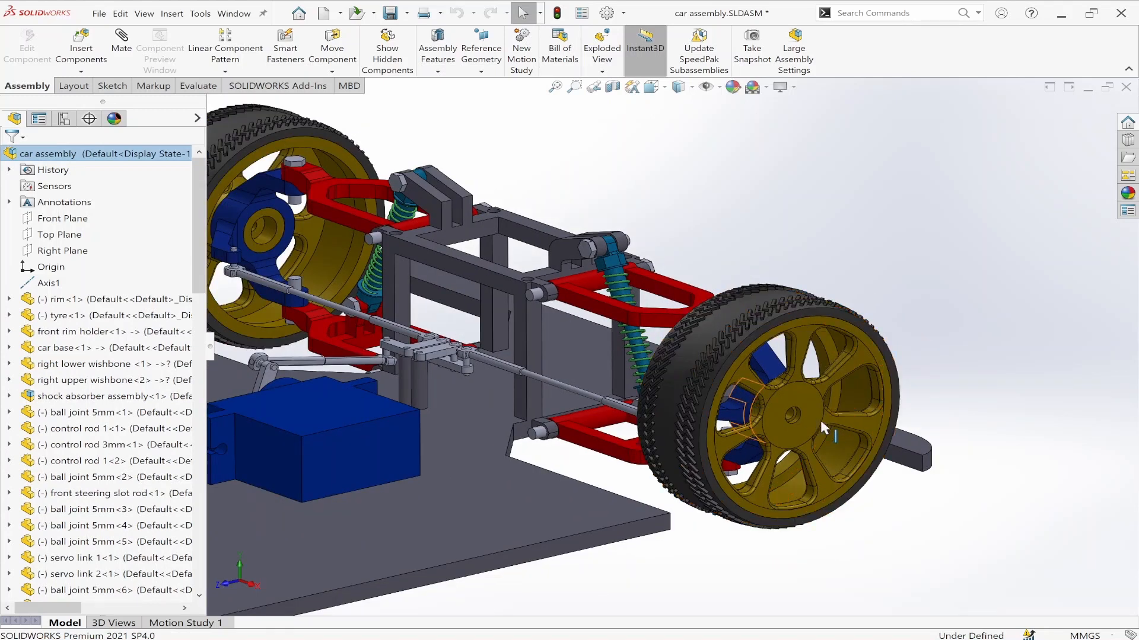
click(798, 396)
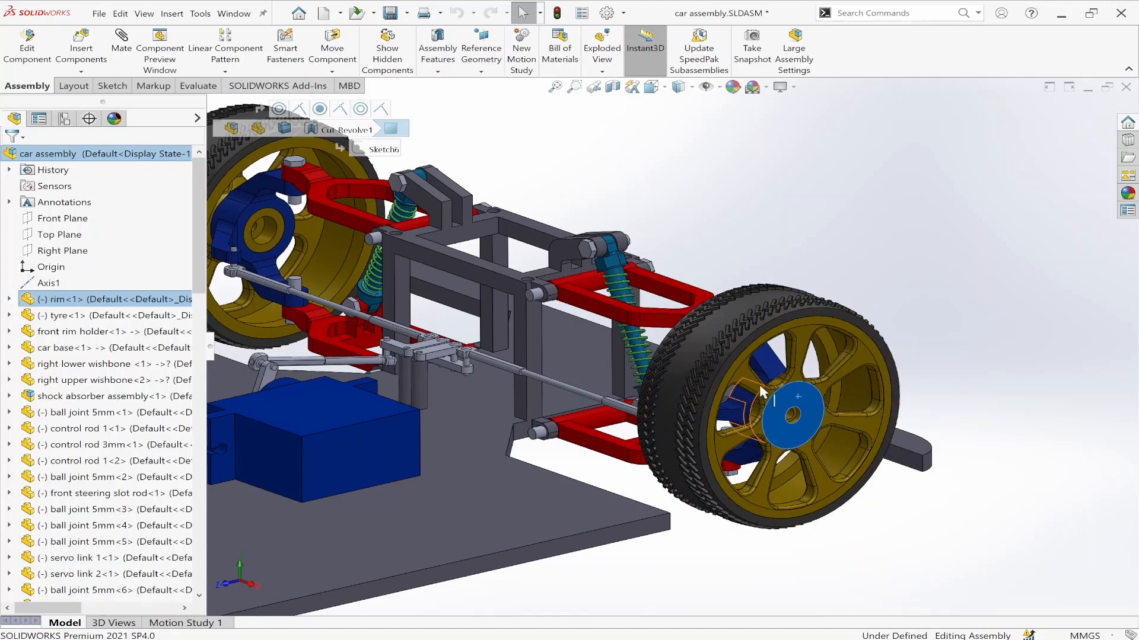
right_click(809, 397)
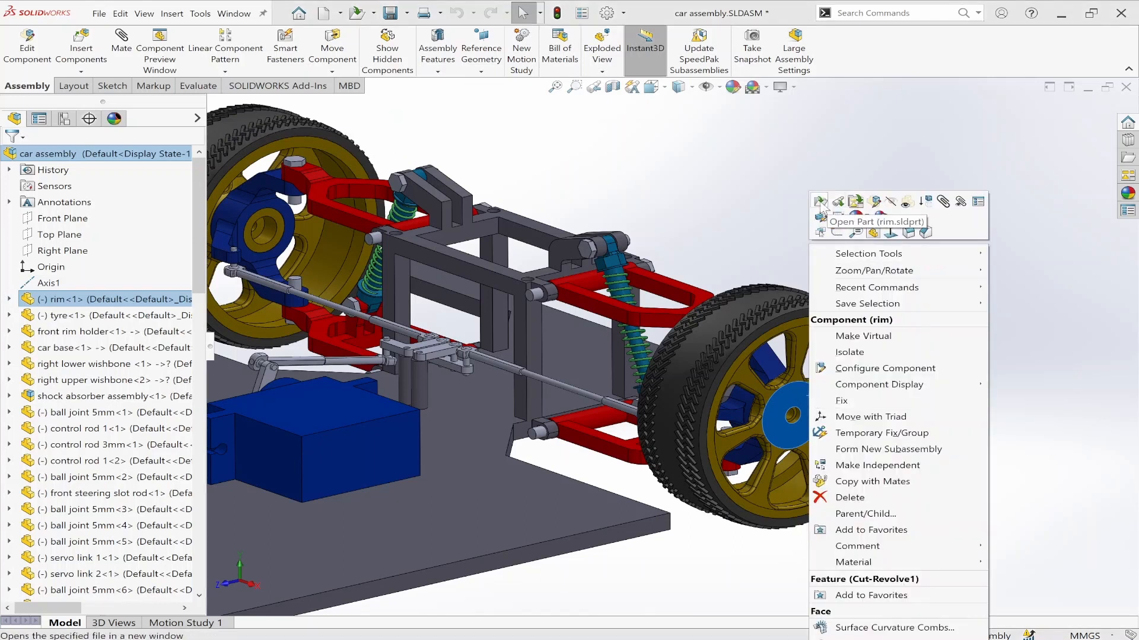
click(821, 204)
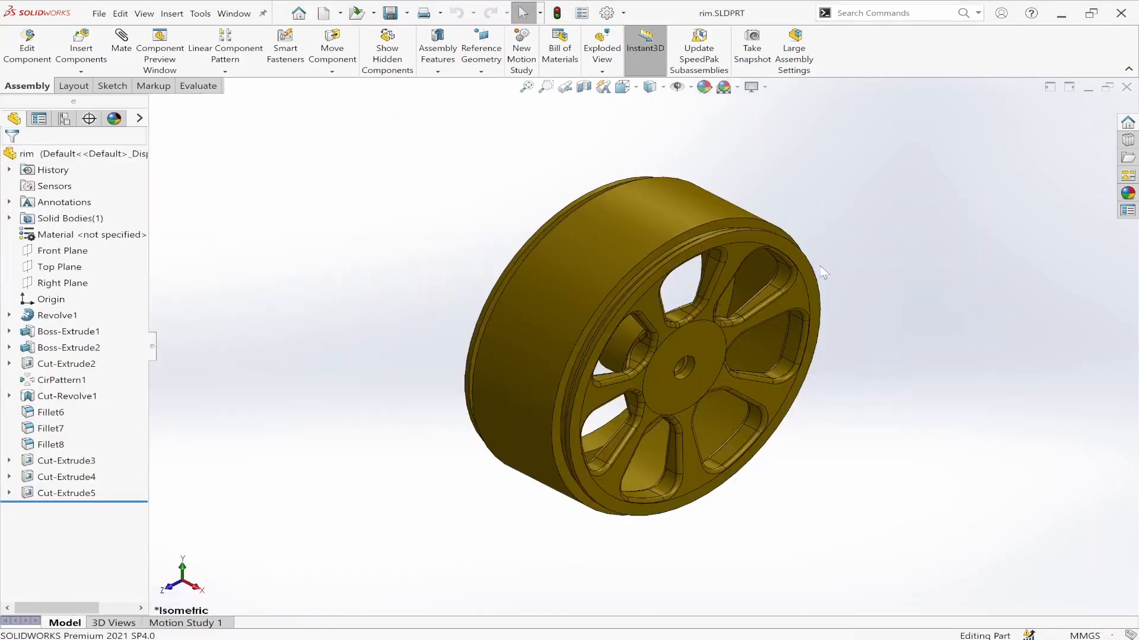
- Examine the rim's stepped, grooved edges in front view, and the spoked face from an angle
middle_drag(590, 318, 635, 228)
key(space)
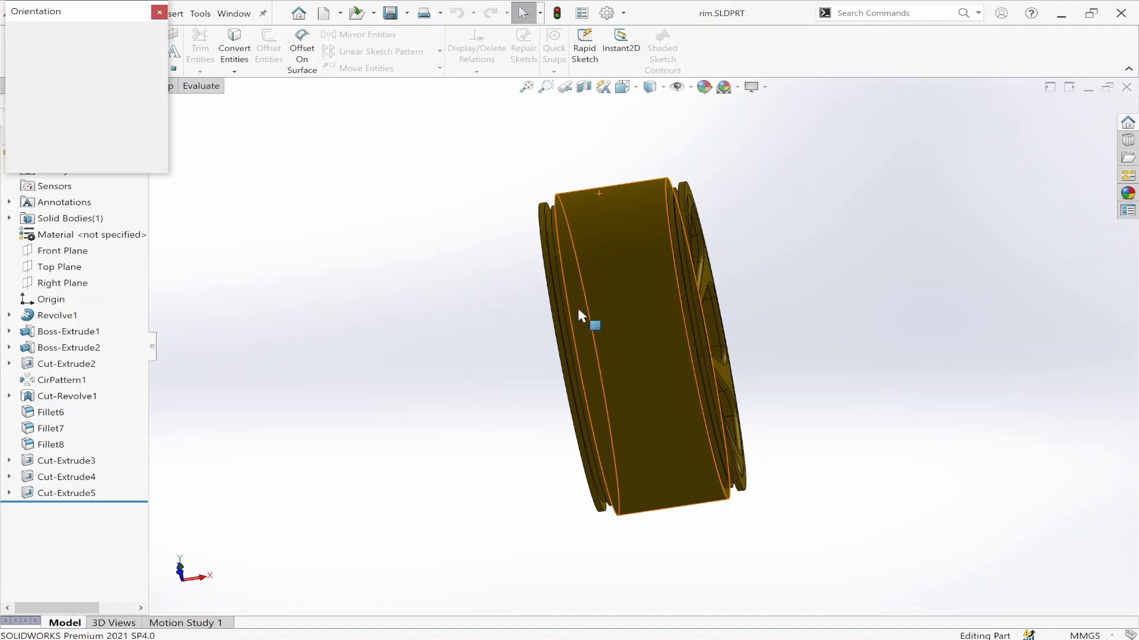
click(482, 337)
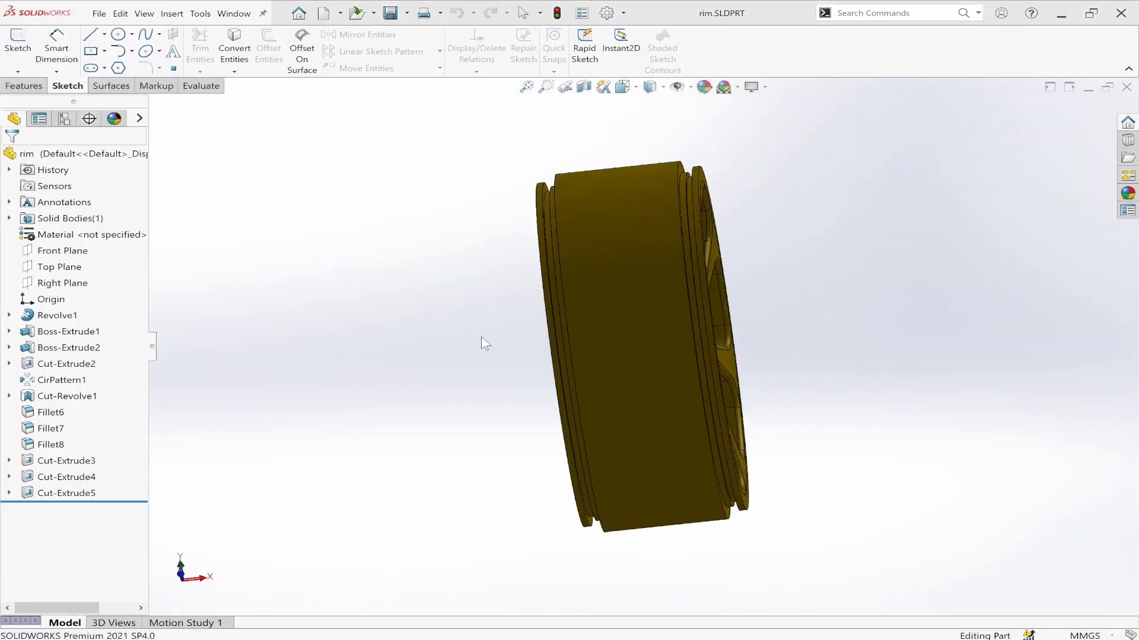
scroll(642, 122, down, 3)
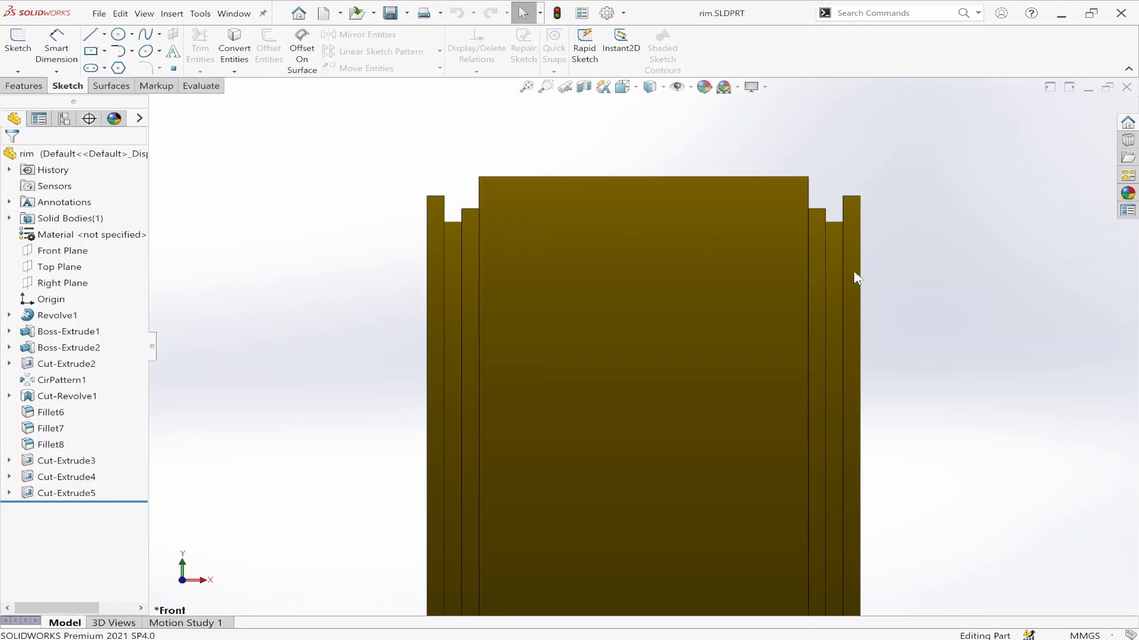
scroll(842, 270, up, 4)
middle_drag(685, 323, 639, 398)
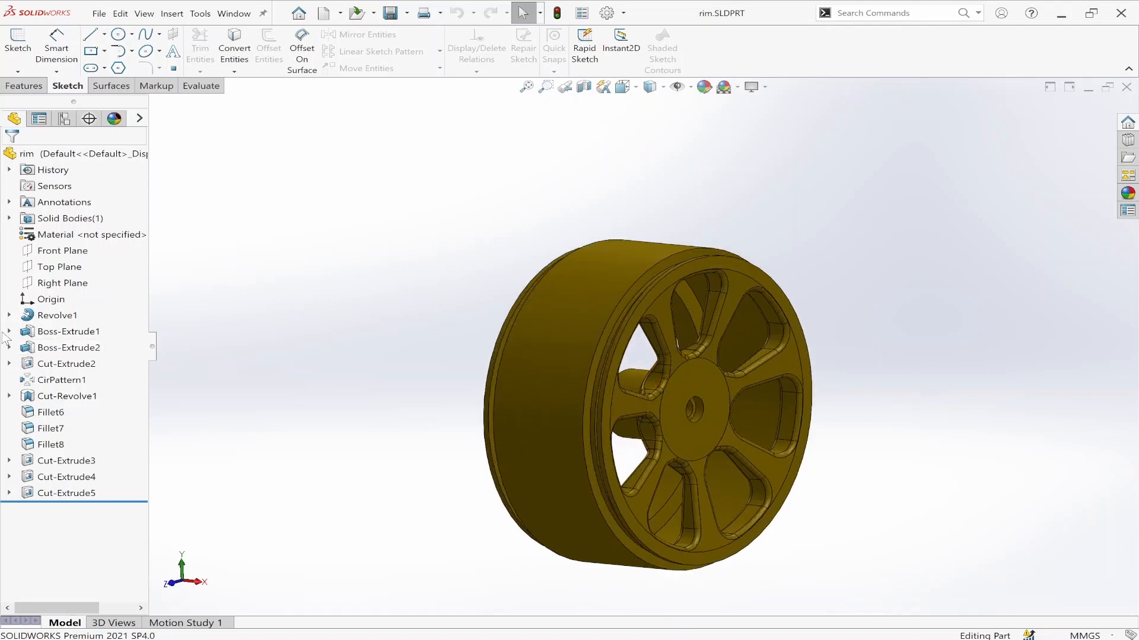
- Roll the rim's feature history back to just after Revolve1 and show the dimensions of its Sketch1
drag(110, 502, 117, 333)
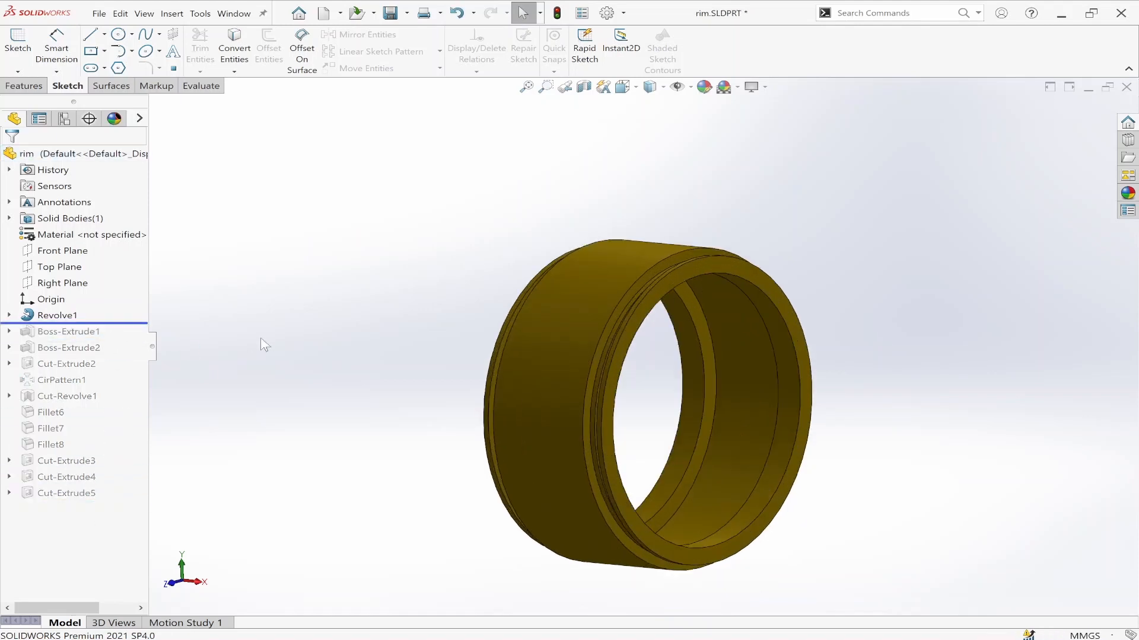
click(9, 316)
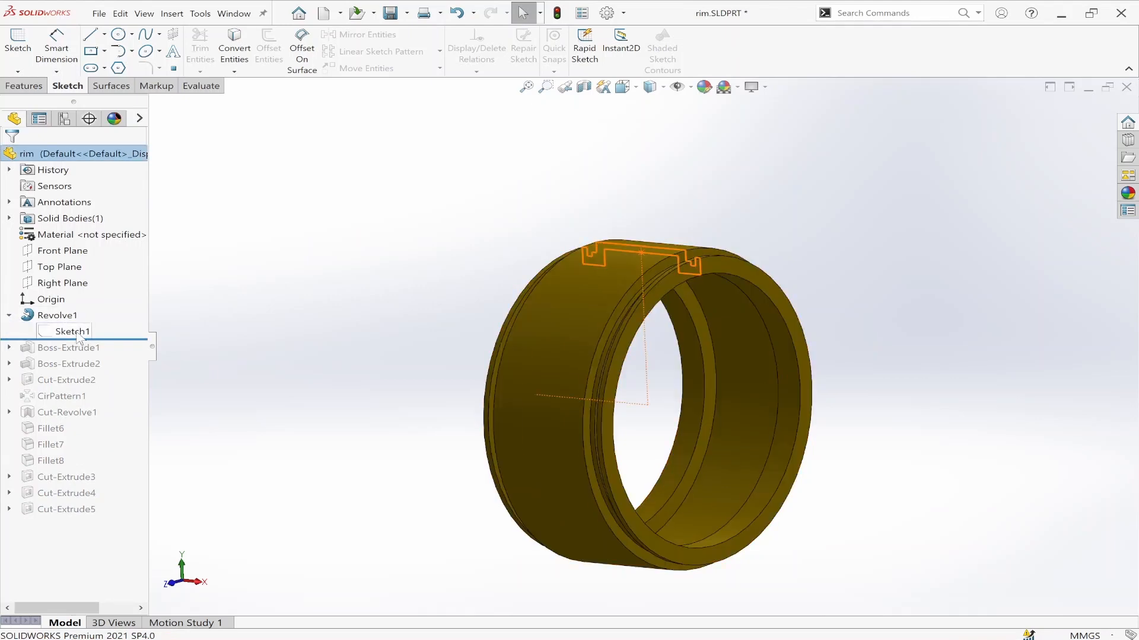
double_click(71, 332)
scroll(624, 276, down, 6)
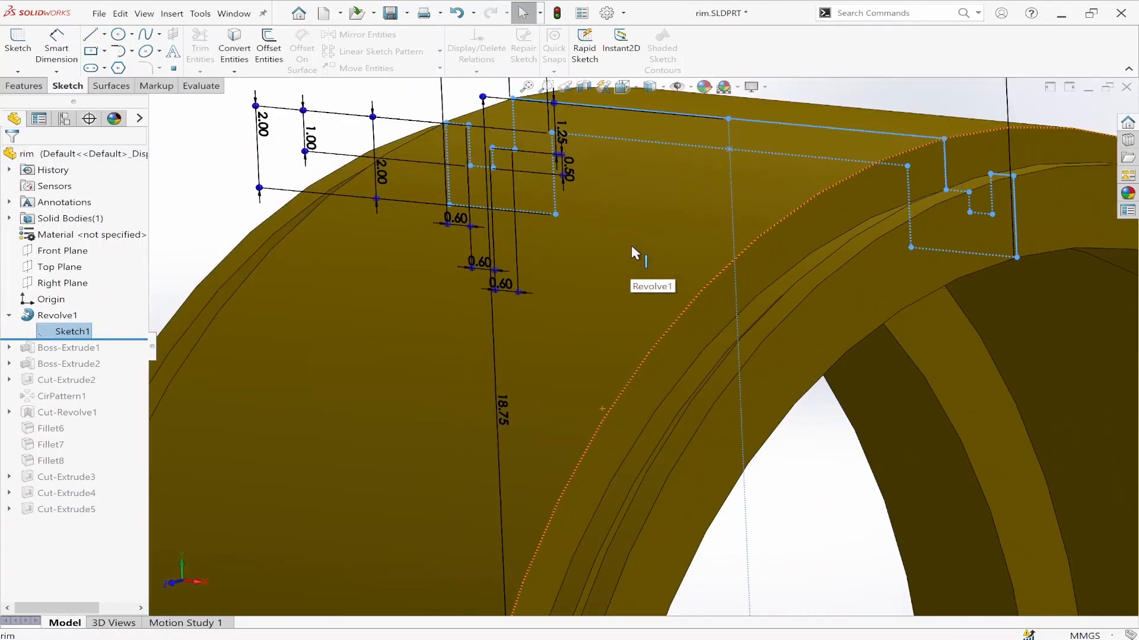
- Show the rim from the front and open Revolve1's Sketch1 for editing, with its upper profile close up
scroll(631, 245, up, 6)
key(space)
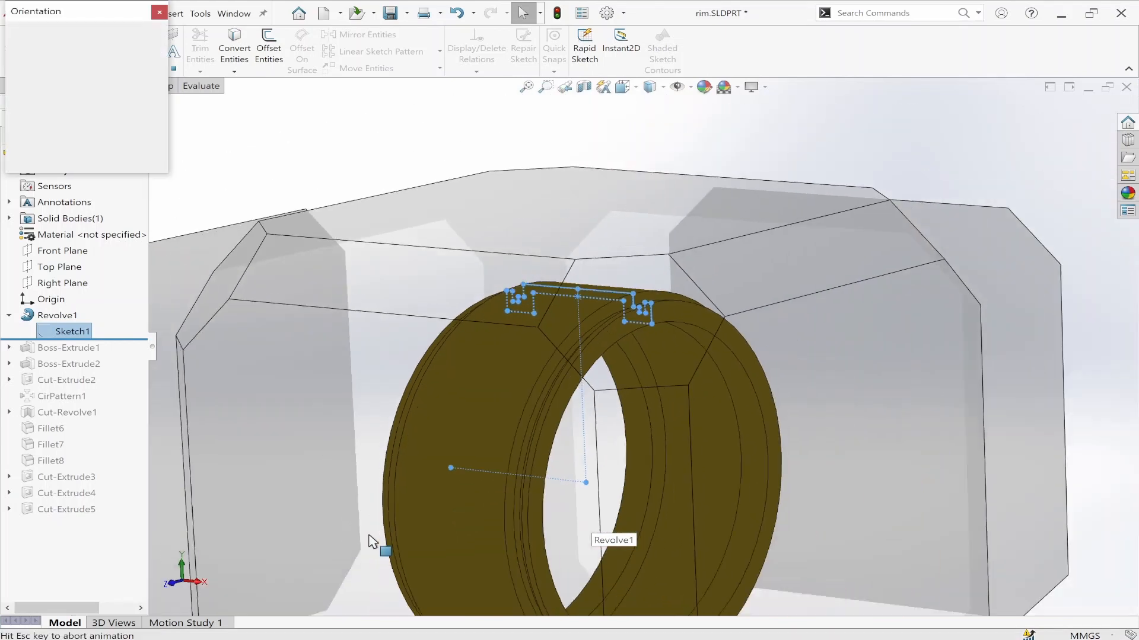
click(312, 467)
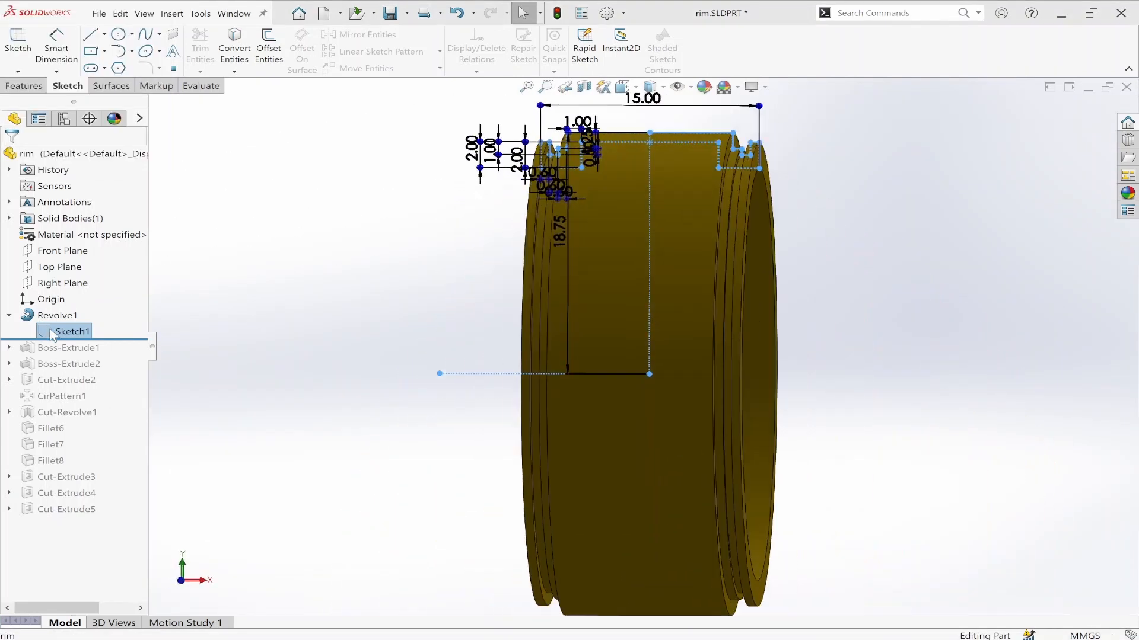
right_click(52, 333)
click(56, 304)
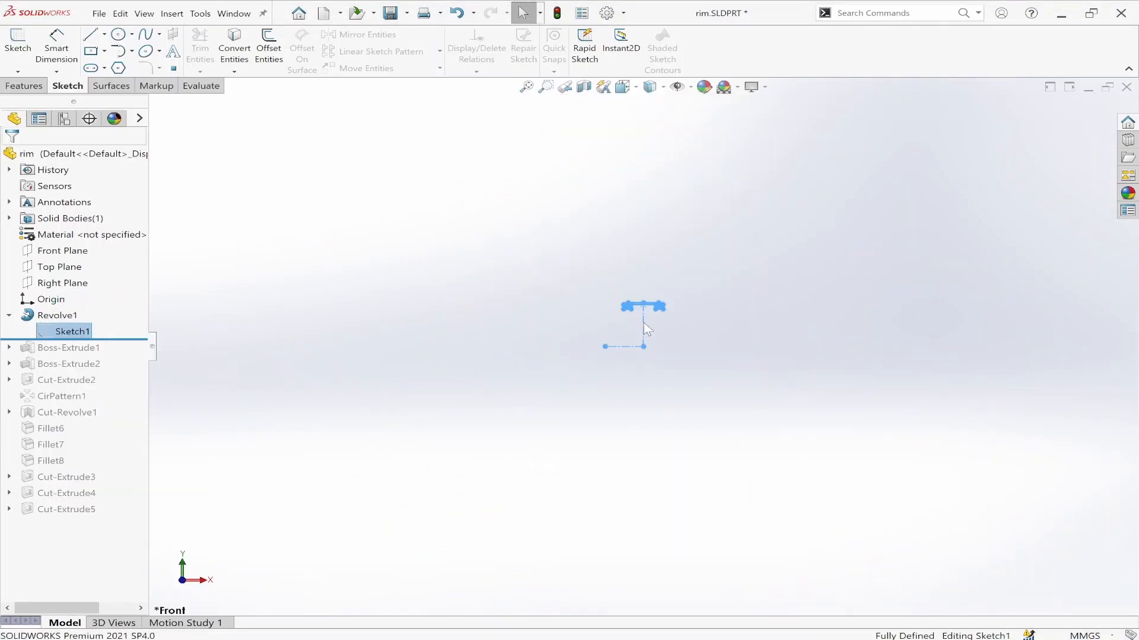
scroll(649, 311, down, 5)
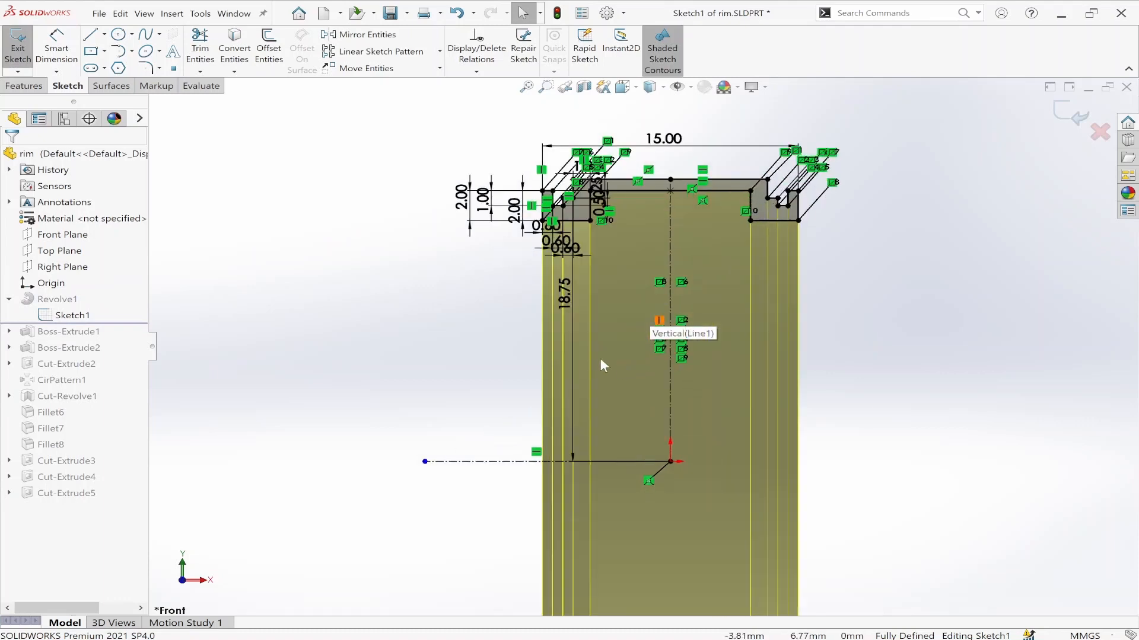
scroll(643, 221, down, 3)
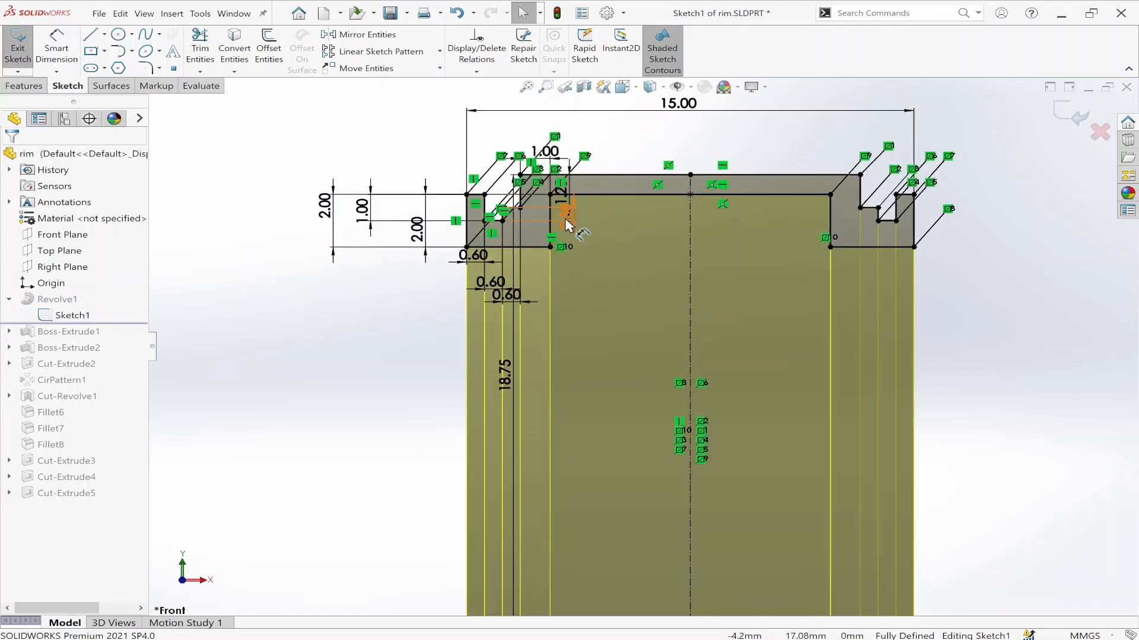
- Move the 0.50 groove dimension clear of the profile, beyond the 2.00 and 1.00 dimensions, and exit Sketch1
drag(566, 219, 251, 239)
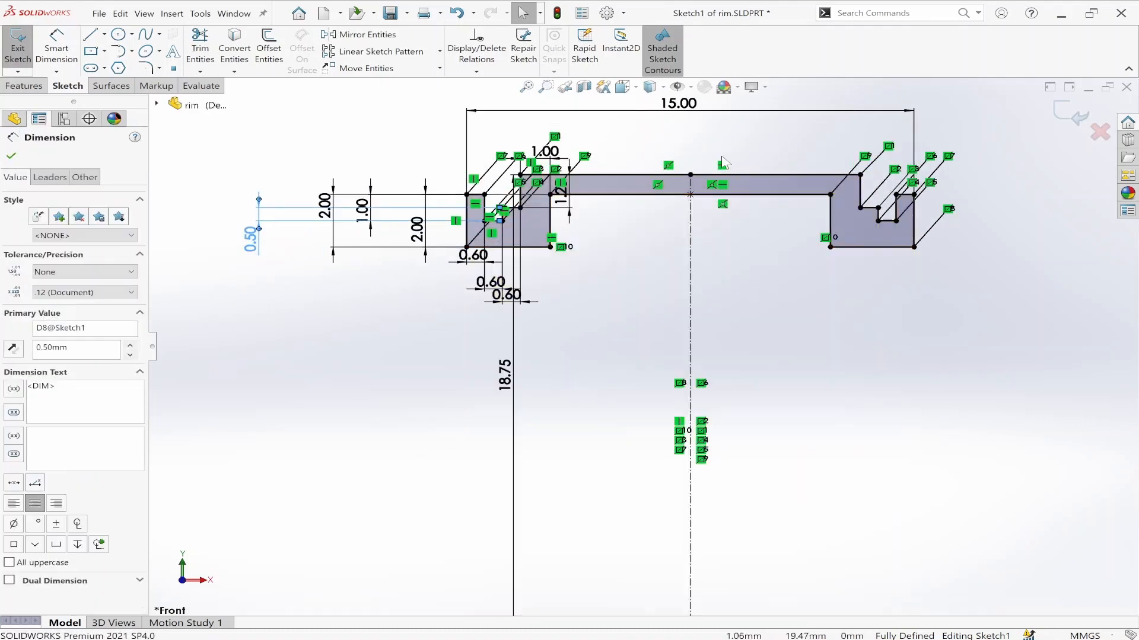
scroll(789, 267, up, 5)
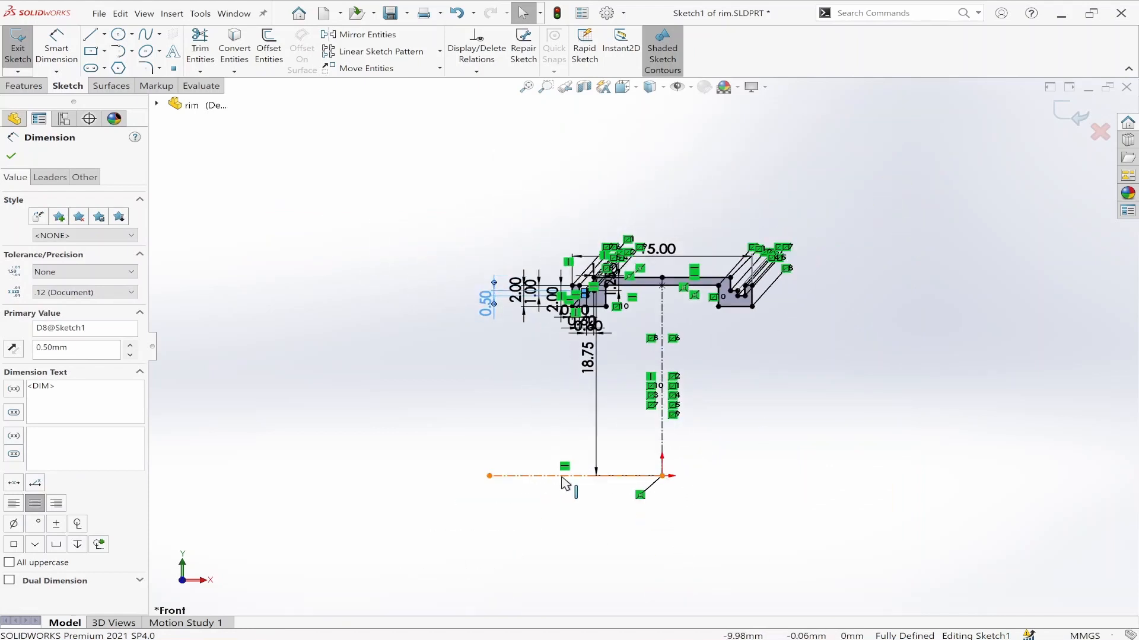
click(1066, 114)
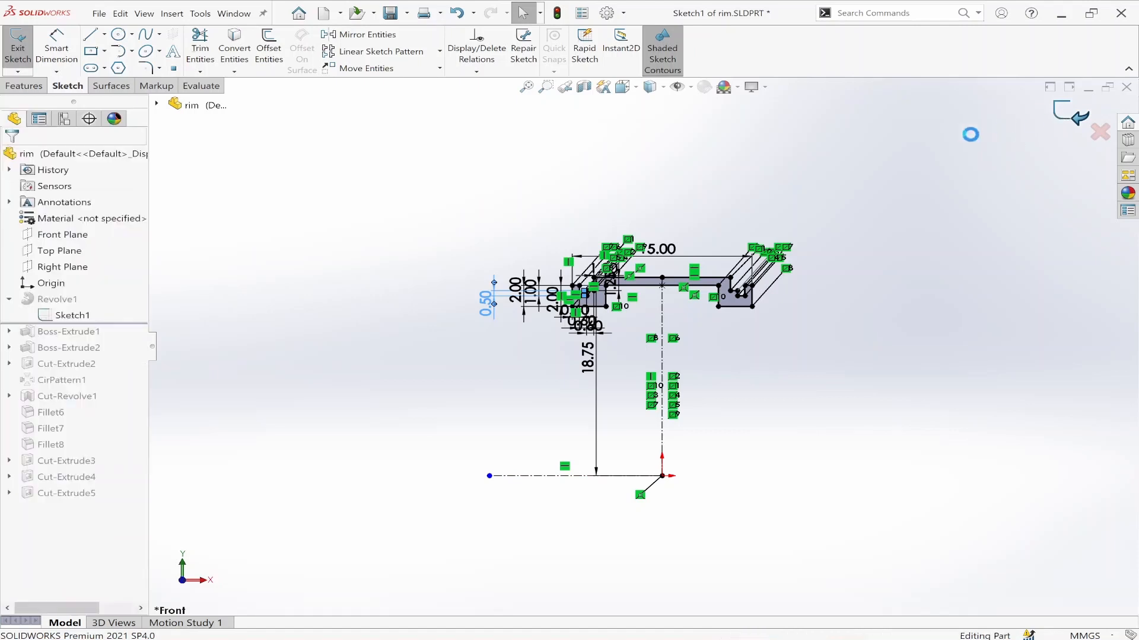
- Roll the feature history forward to include Boss-Extrude1 and view the central hub from an angle
scroll(640, 347, up, 4)
mouse_move(696, 402)
middle_down()
mouse_move(658, 402)
mouse_move(614, 482)
mouse_move(599, 452)
mouse_move(546, 461)
middle_up()
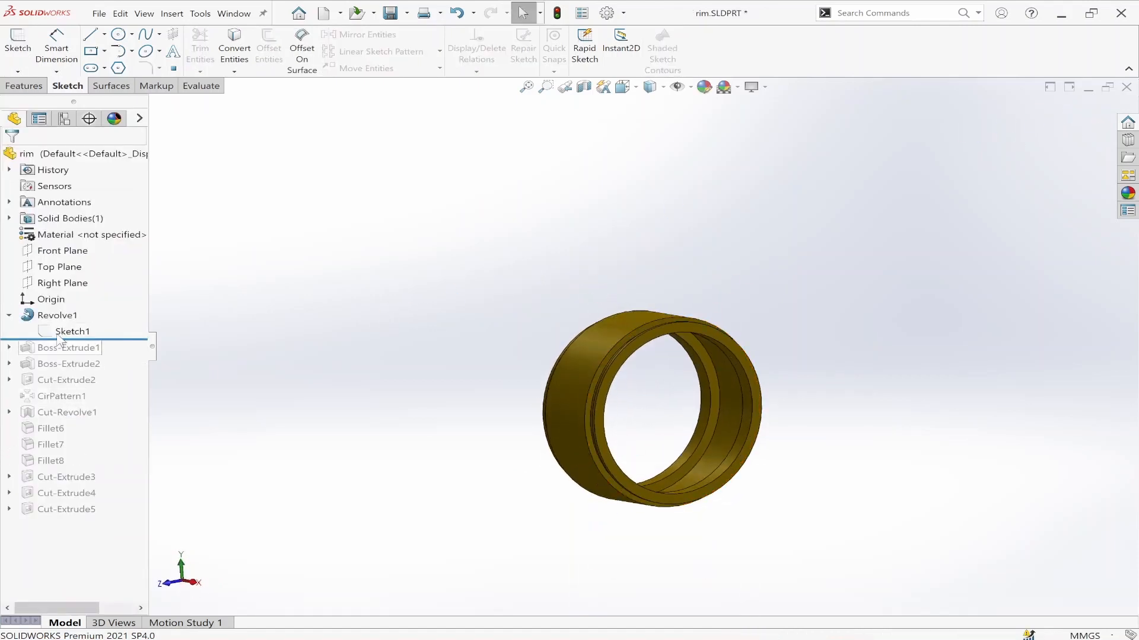
drag(119, 338, 116, 354)
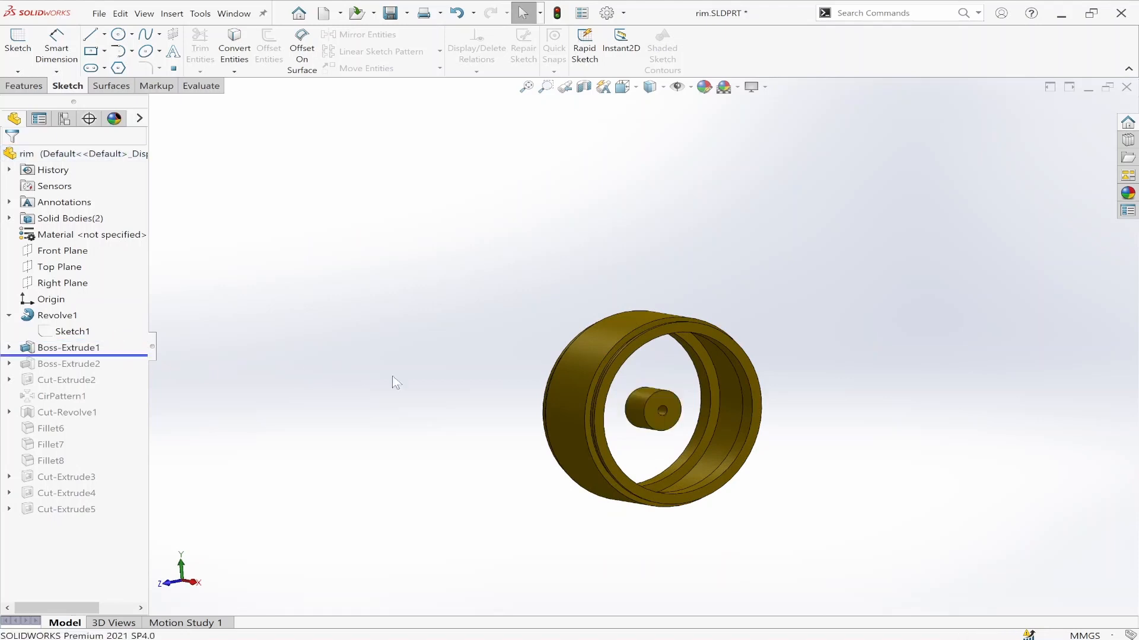
scroll(713, 407, down, 3)
middle_drag(559, 414, 525, 427)
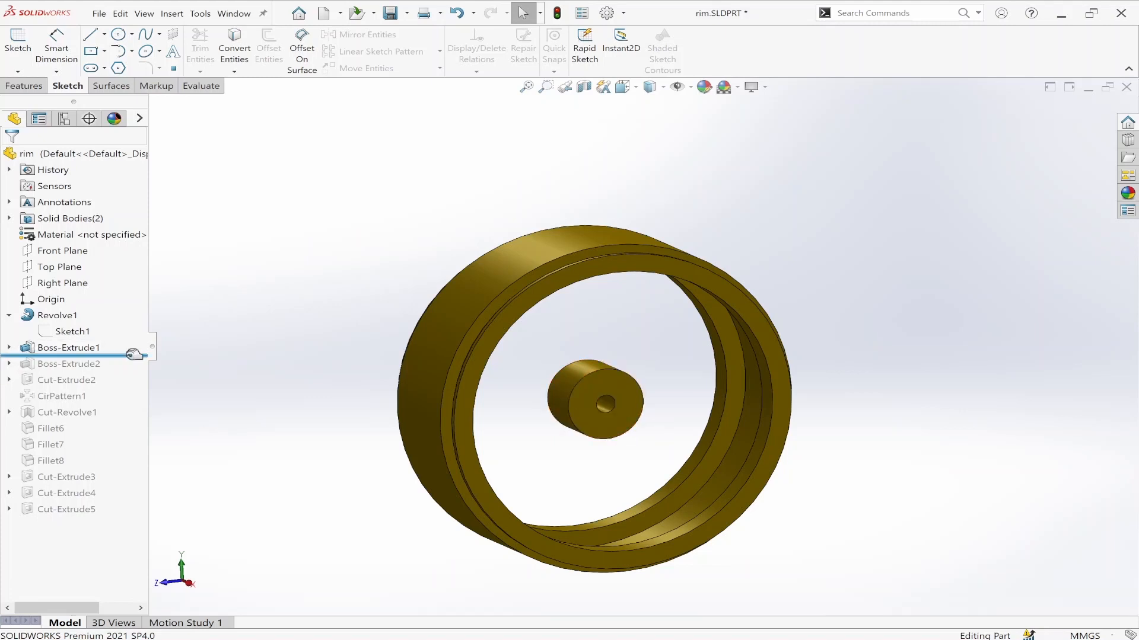
- Roll the feature history forward to include Boss-Extrude2, view the disc's hub side, and reveal the feature's sketch
drag(134, 354, 129, 369)
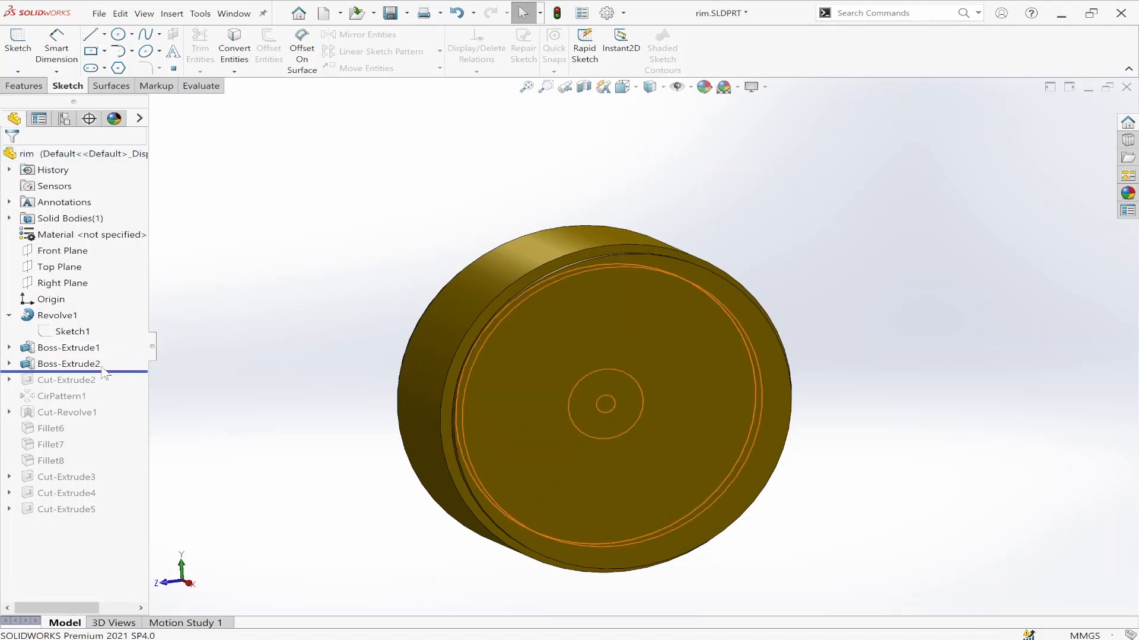
middle_drag(317, 368, 500, 386)
click(9, 363)
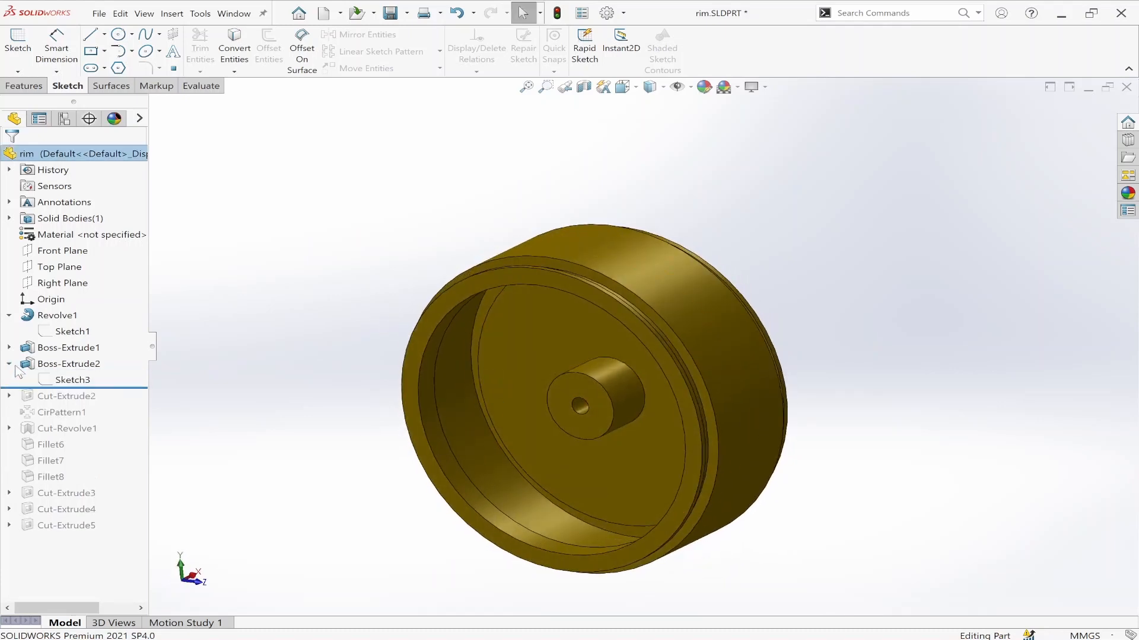
- Highlight Sketch3 of Boss-Extrude2 and examine its circle around the hub from several angles
click(79, 381)
scroll(534, 351, down, 3)
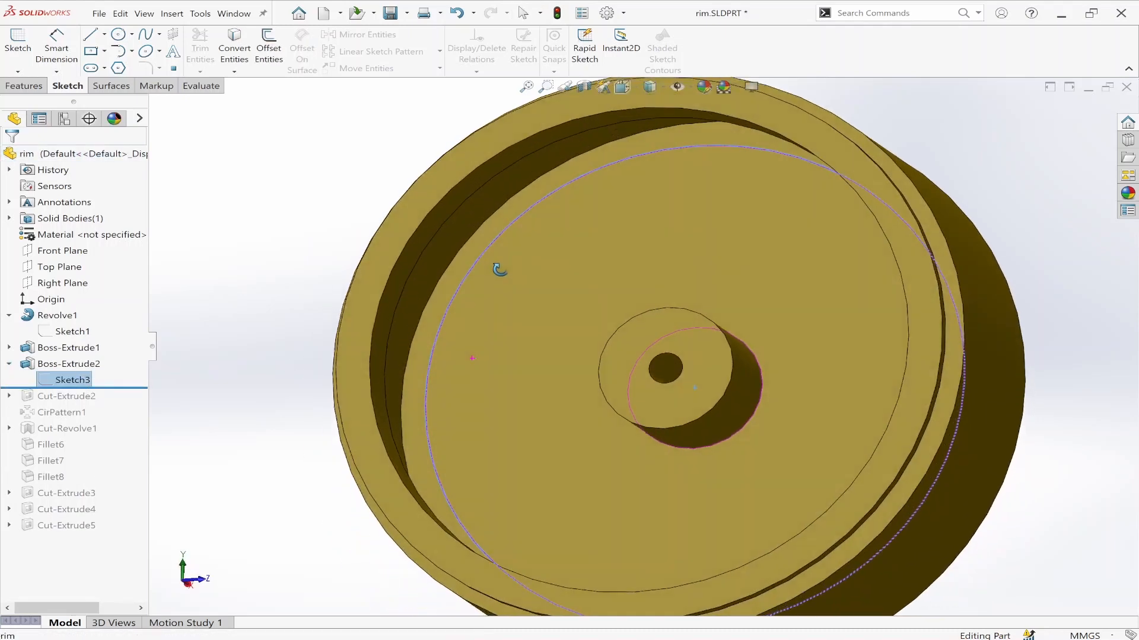
scroll(483, 296, down, 5)
middle_drag(482, 299, 474, 375)
scroll(474, 375, up, 5)
scroll(474, 375, up, 3)
middle_drag(682, 386, 598, 356)
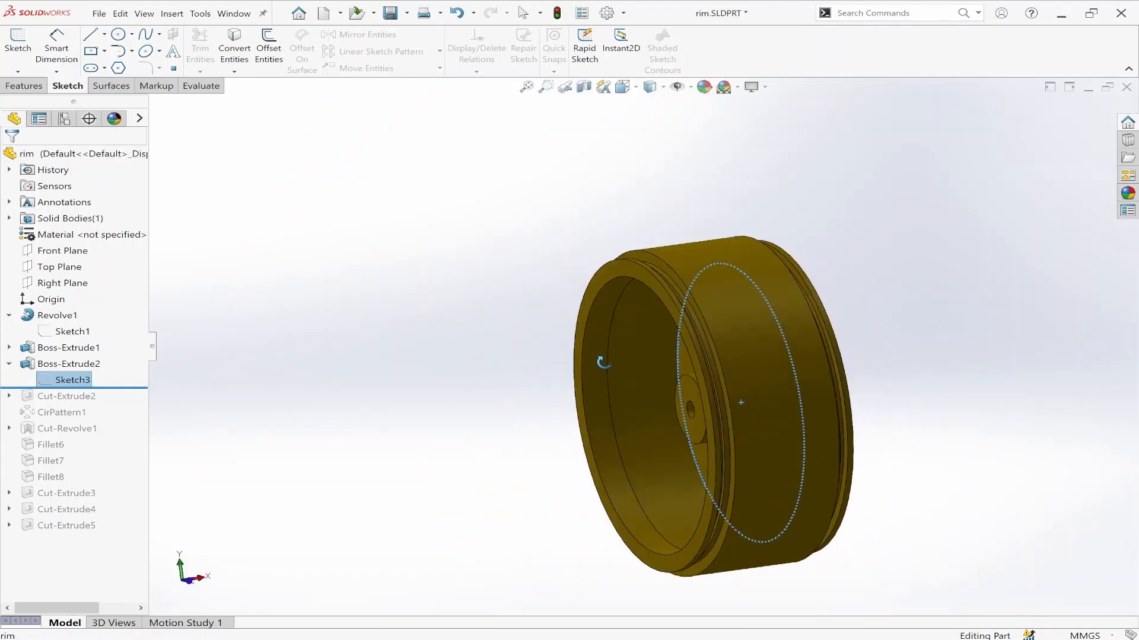
- Highlight Boss-Extrude2 and examine the disc's thickness and position across the rim's width from the side
click(66, 363)
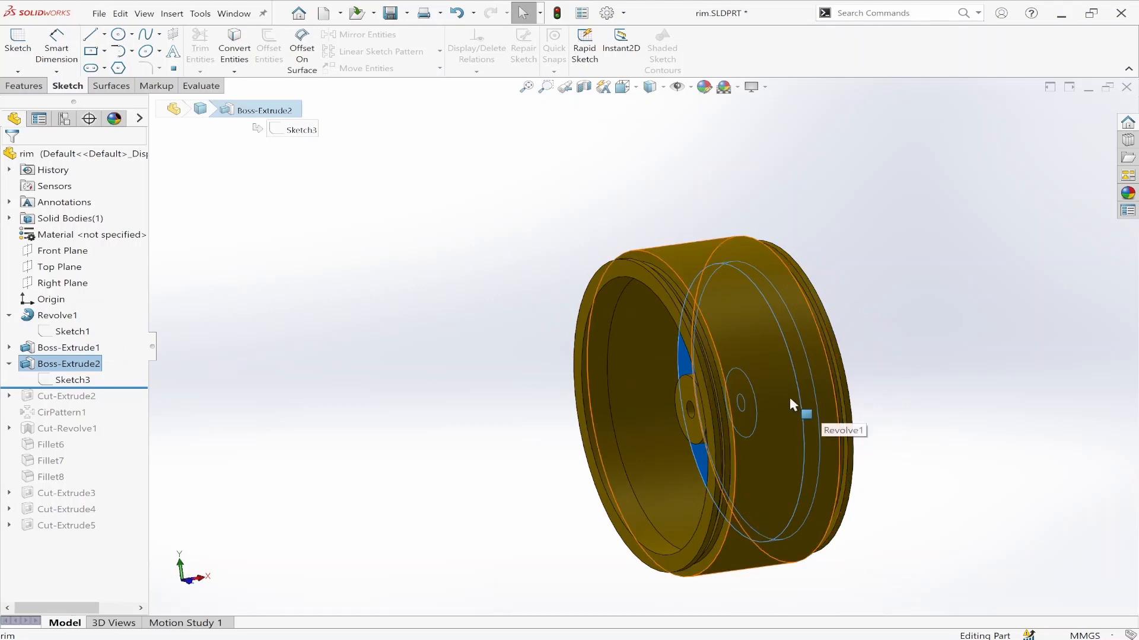
middle_drag(789, 396, 756, 391)
scroll(756, 368, down, 4)
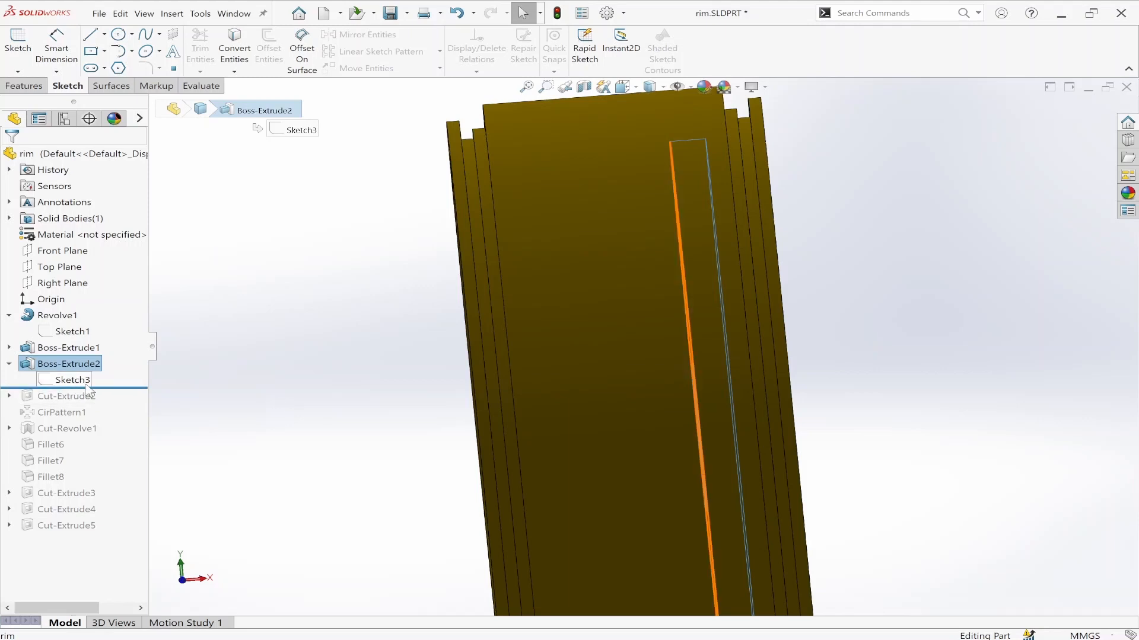
- Roll the feature history forward to include Cut-Extrude2 and open its Sketch4 for editing
drag(95, 387, 92, 404)
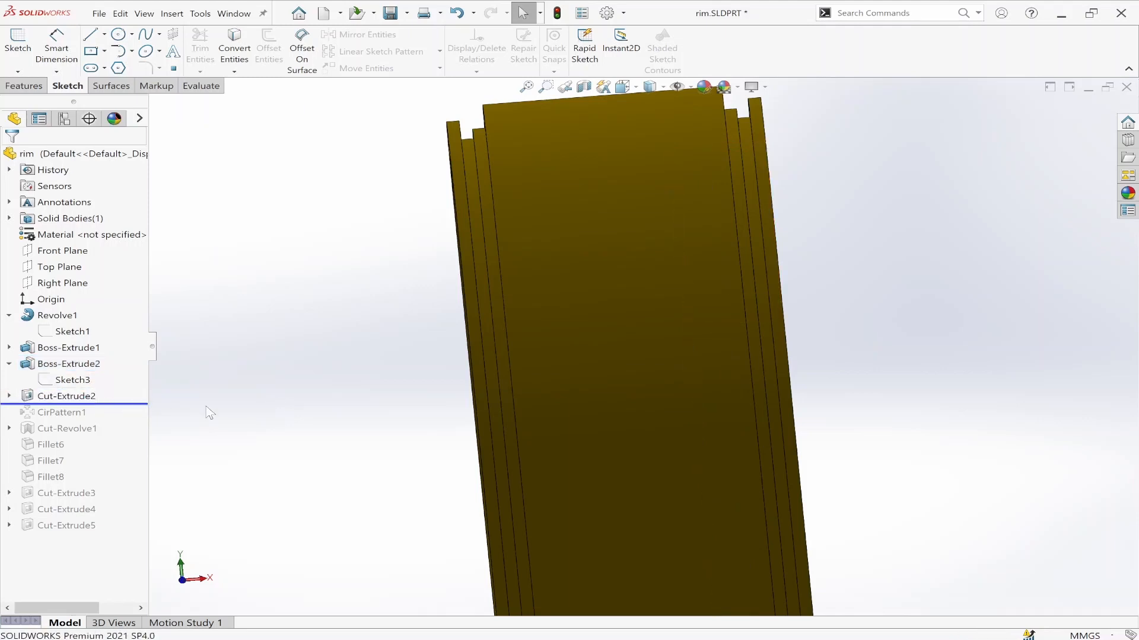
middle_drag(402, 391, 238, 396)
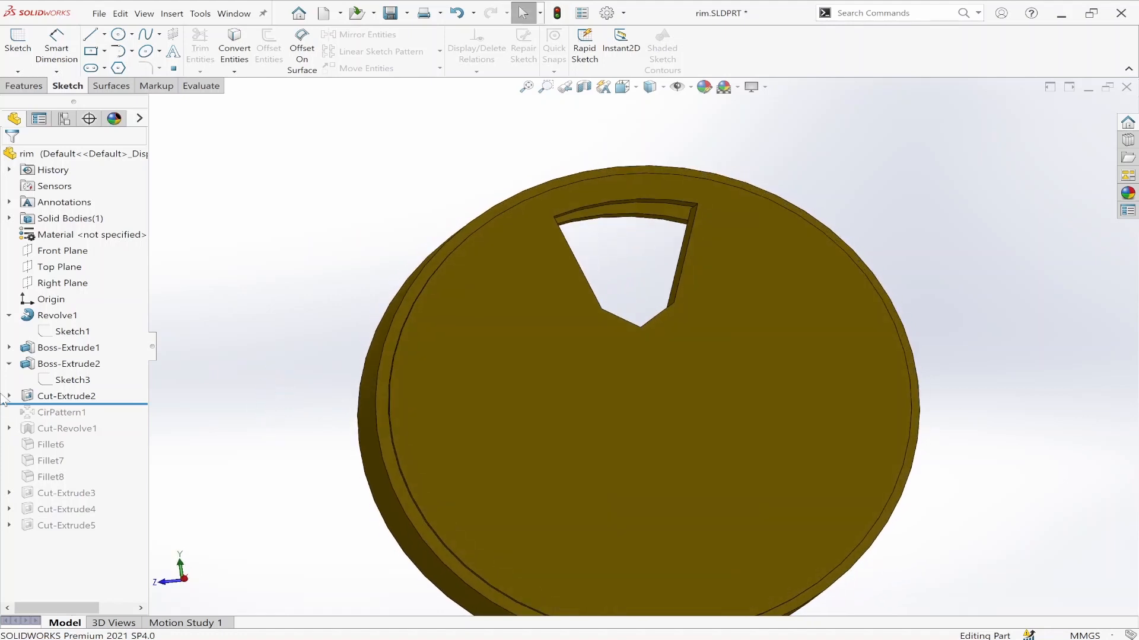
click(9, 396)
click(73, 412)
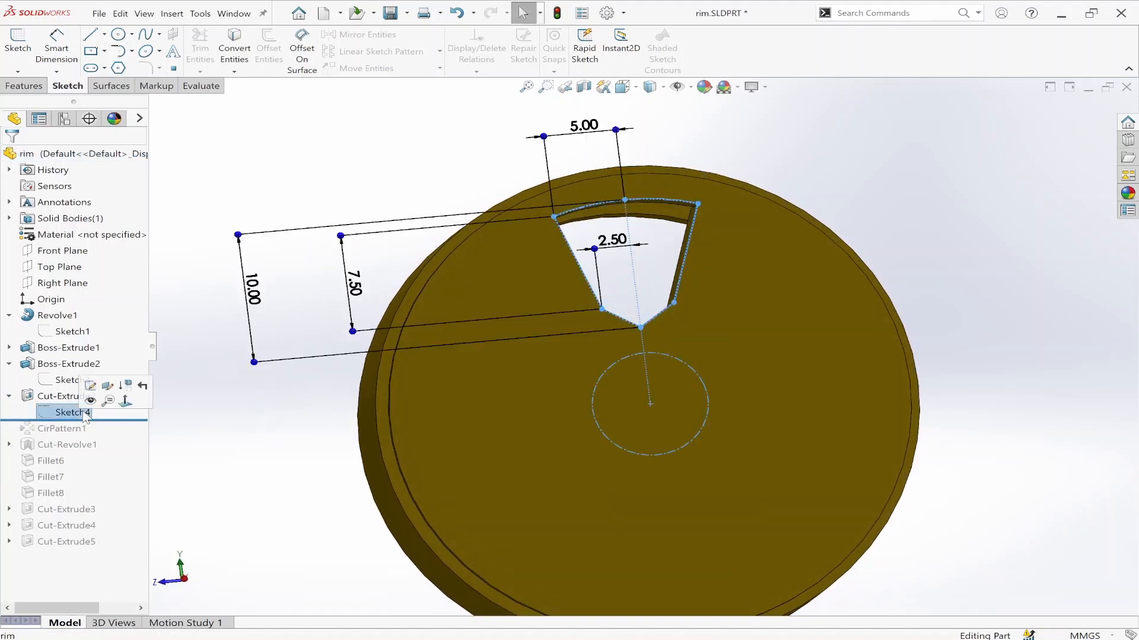
click(91, 391)
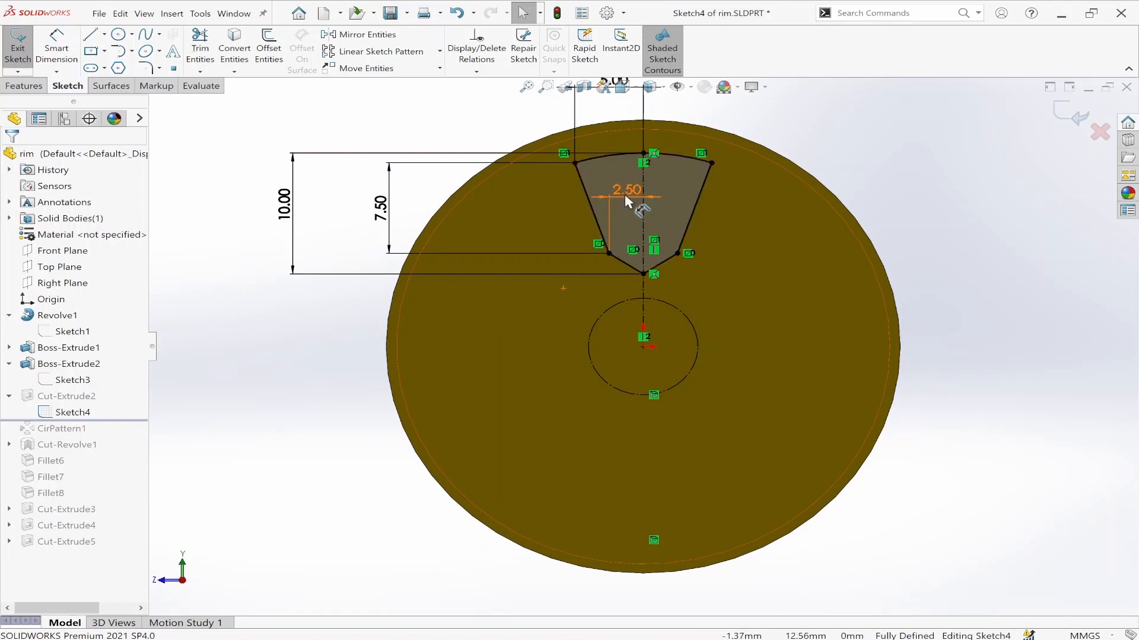
- Examine the dimensions of the spoke opening's profile in Sketch4 and exit the sketch
scroll(624, 196, down, 1)
scroll(578, 247, up, 2)
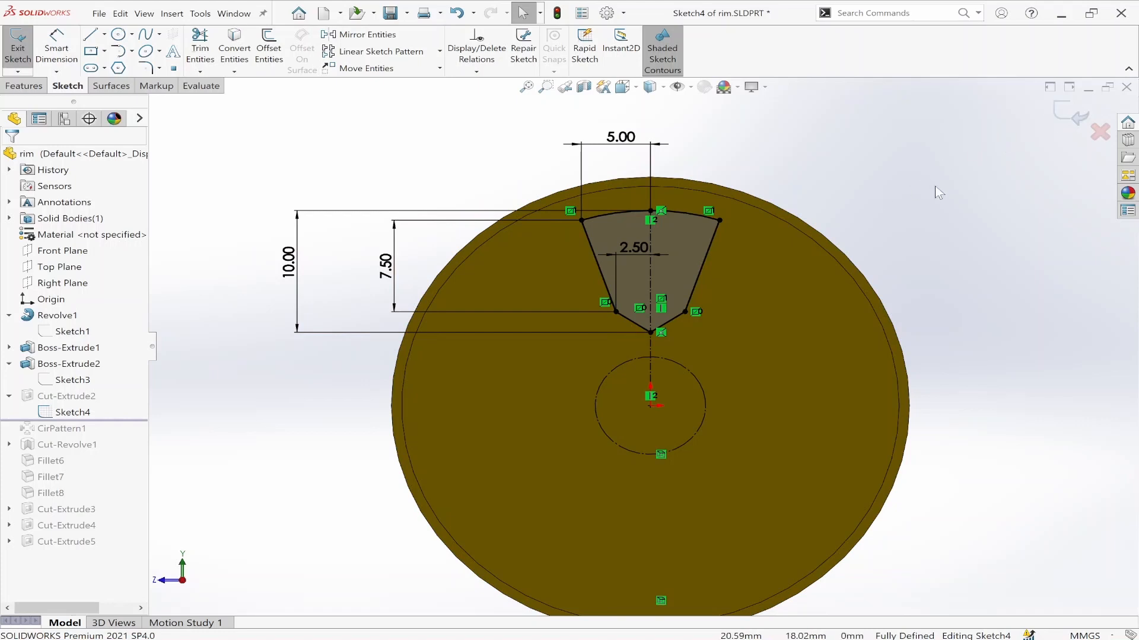
click(1081, 117)
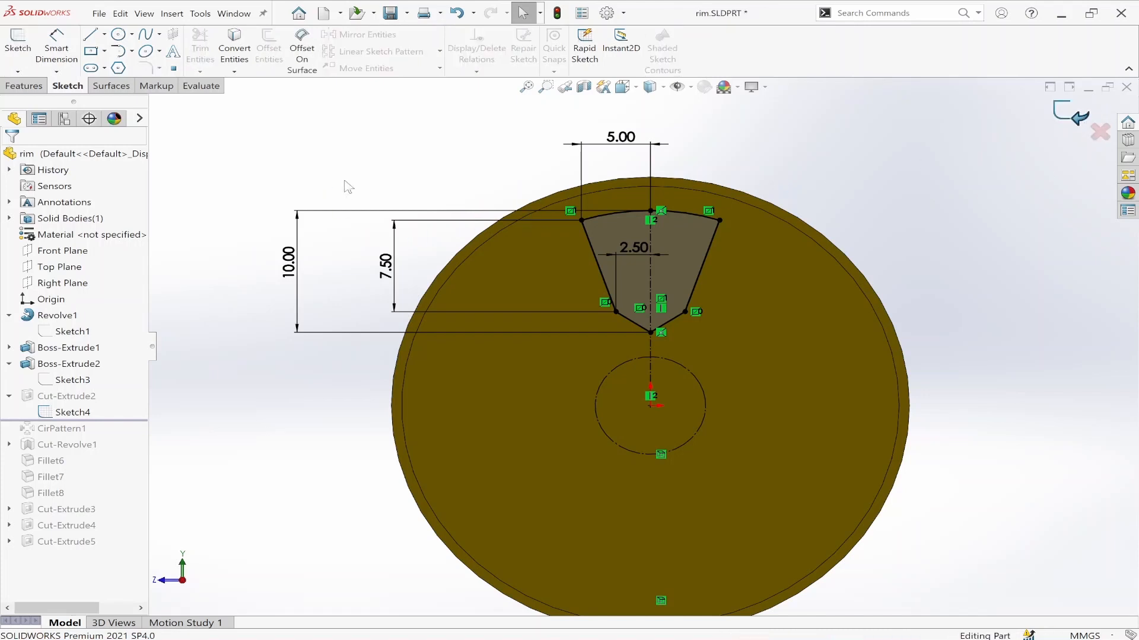
- Roll the feature history forward through CirPattern1 and Cut-Revolve1, viewing the spoked face from an angle
middle_drag(374, 196, 424, 237)
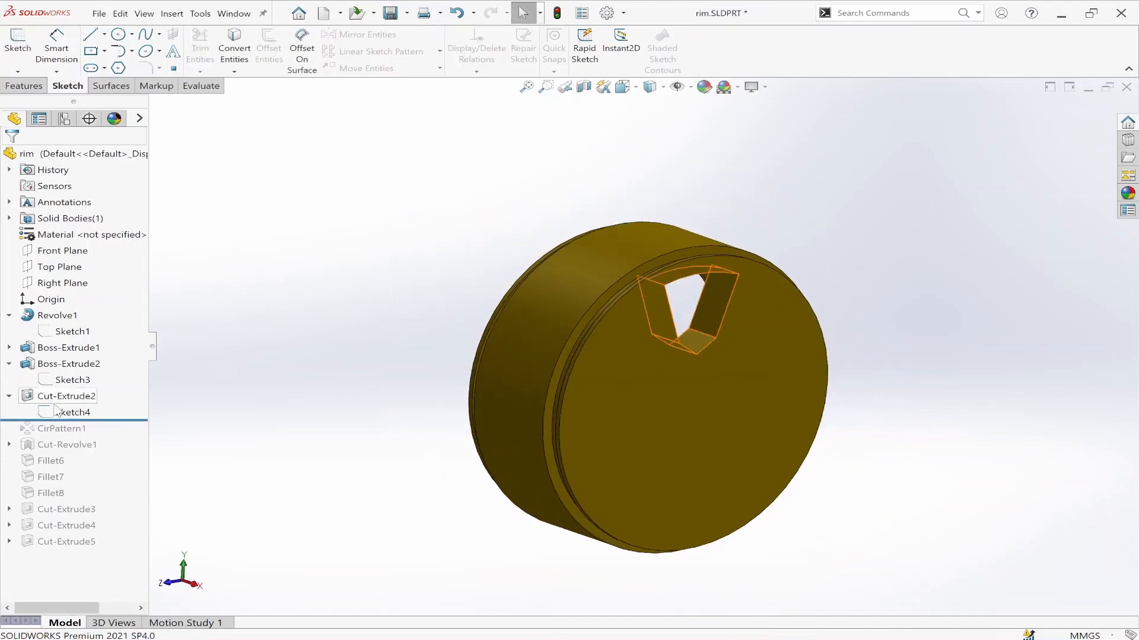
drag(114, 420, 114, 433)
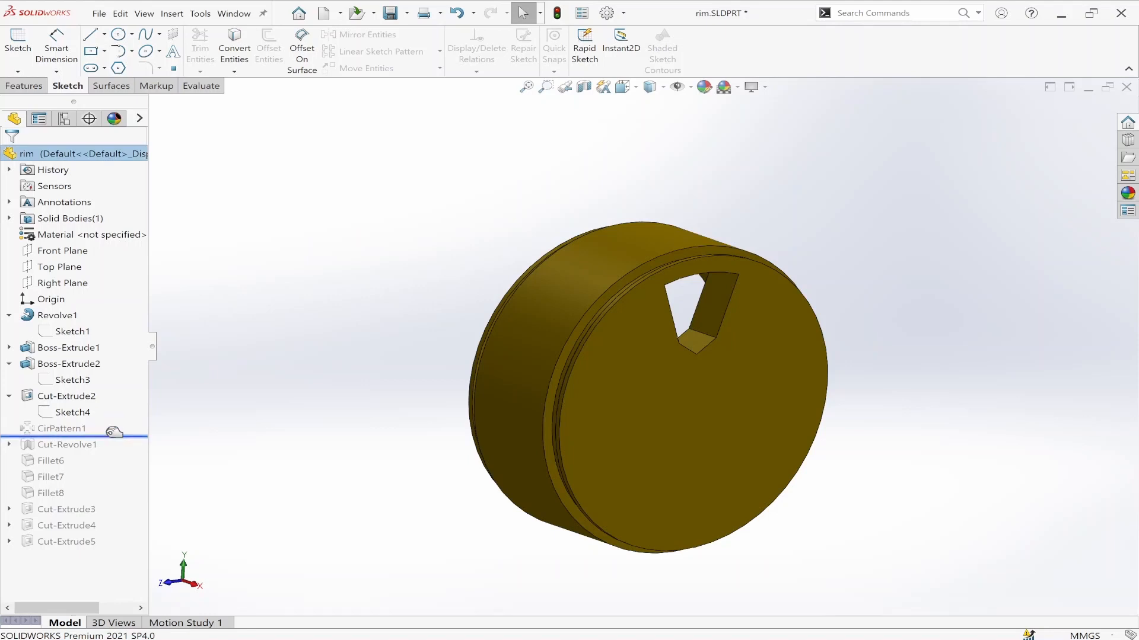
middle_drag(576, 376, 543, 487)
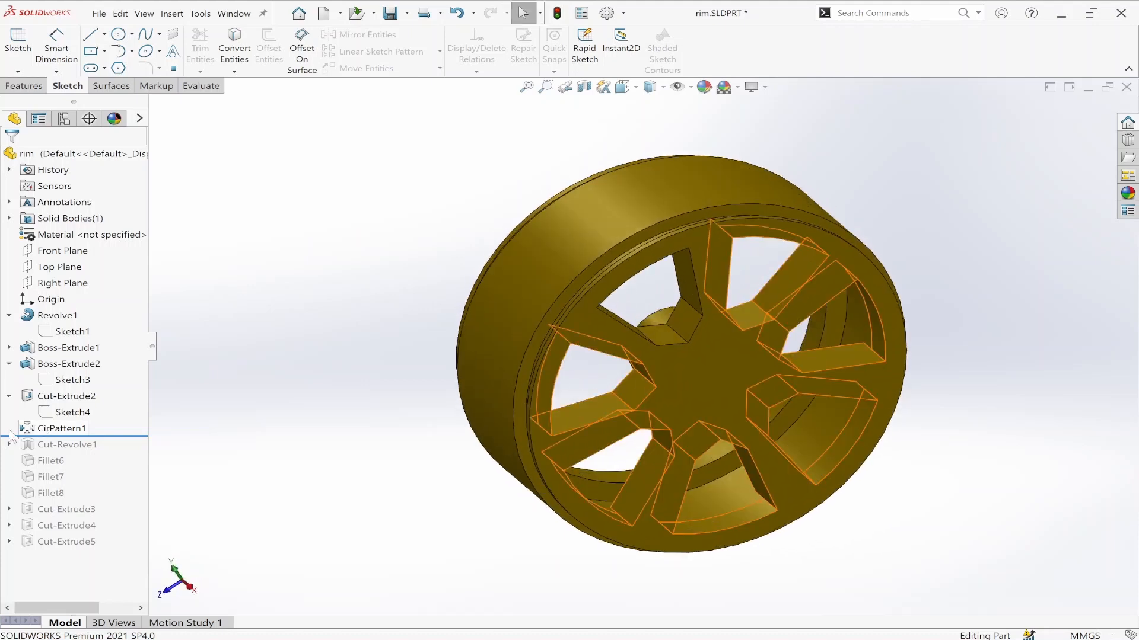
drag(128, 436, 128, 452)
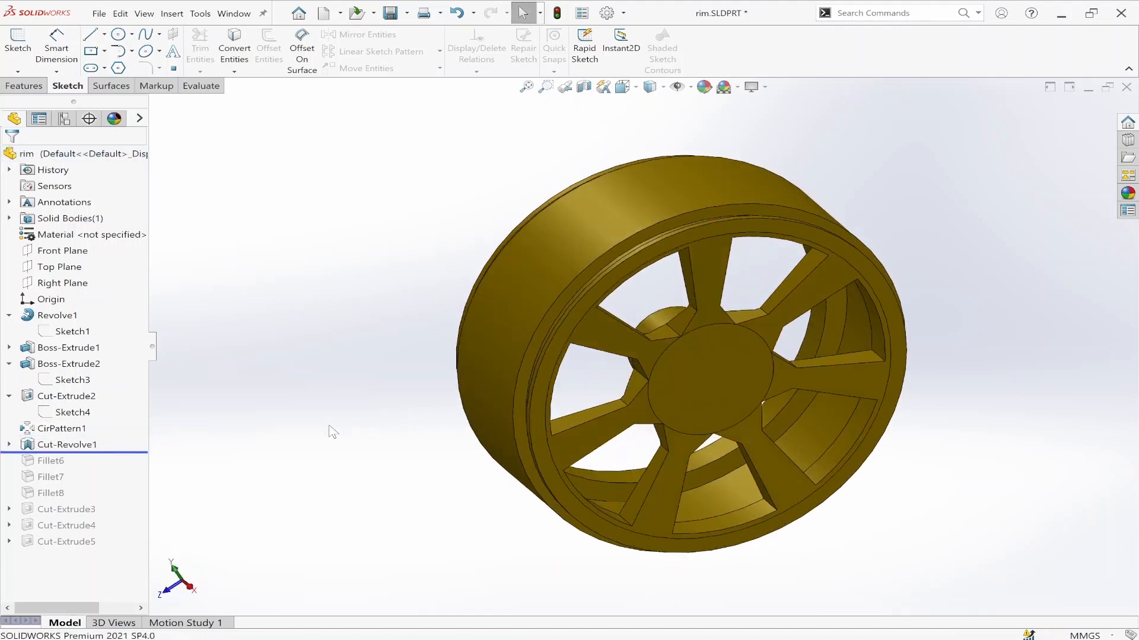
middle_drag(610, 473, 686, 462)
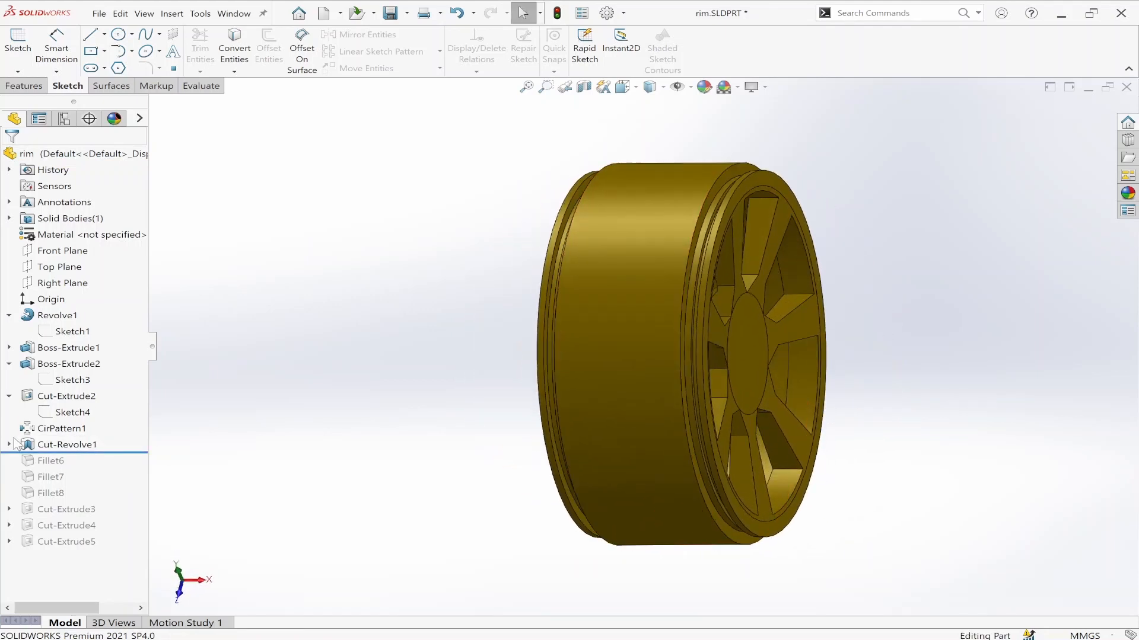
- Show the dimensions of Cut-Revolve1's Sketch6 in front view and open that sketch for editing
click(9, 444)
click(81, 460)
mouse_move(632, 388)
middle_down()
mouse_move(741, 295)
mouse_move(687, 313)
middle_up()
key(space)
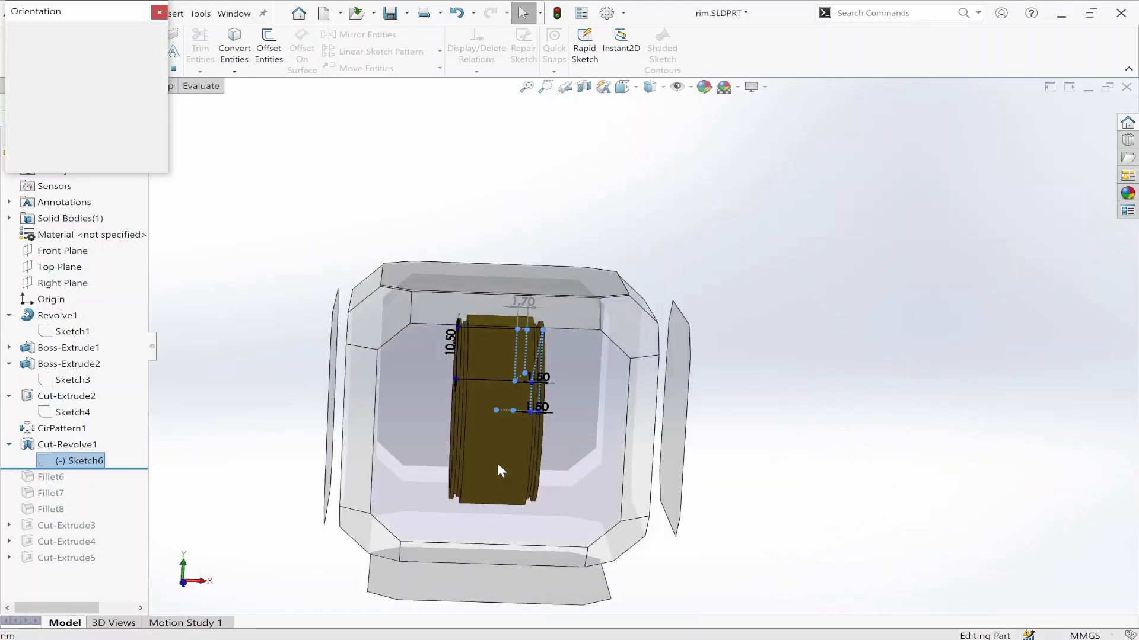
click(498, 465)
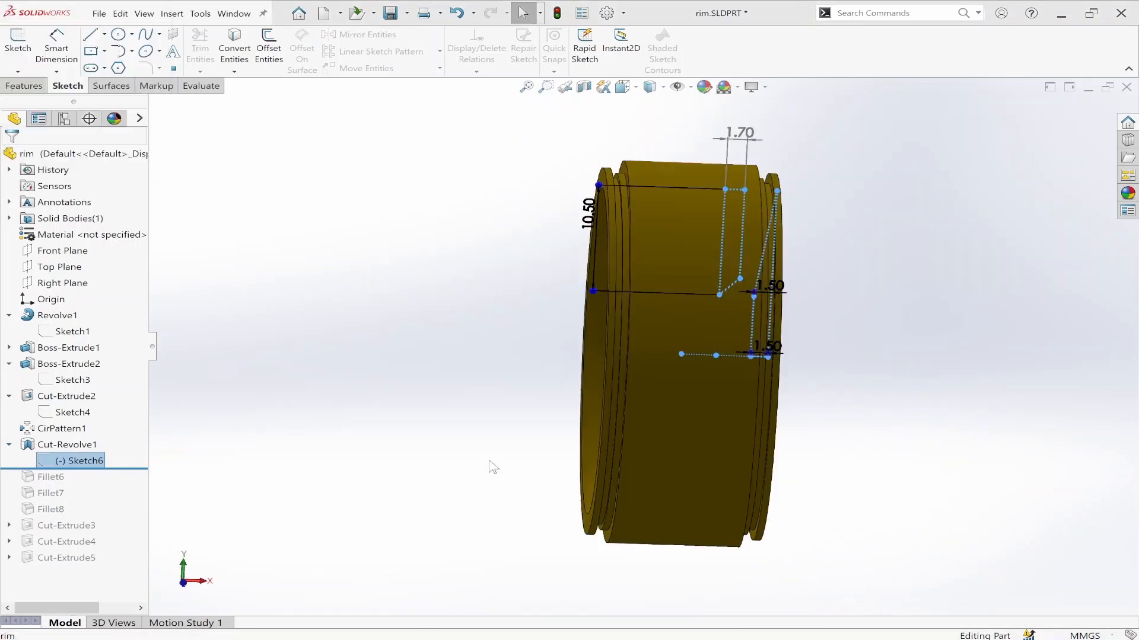
right_click(50, 463)
click(58, 379)
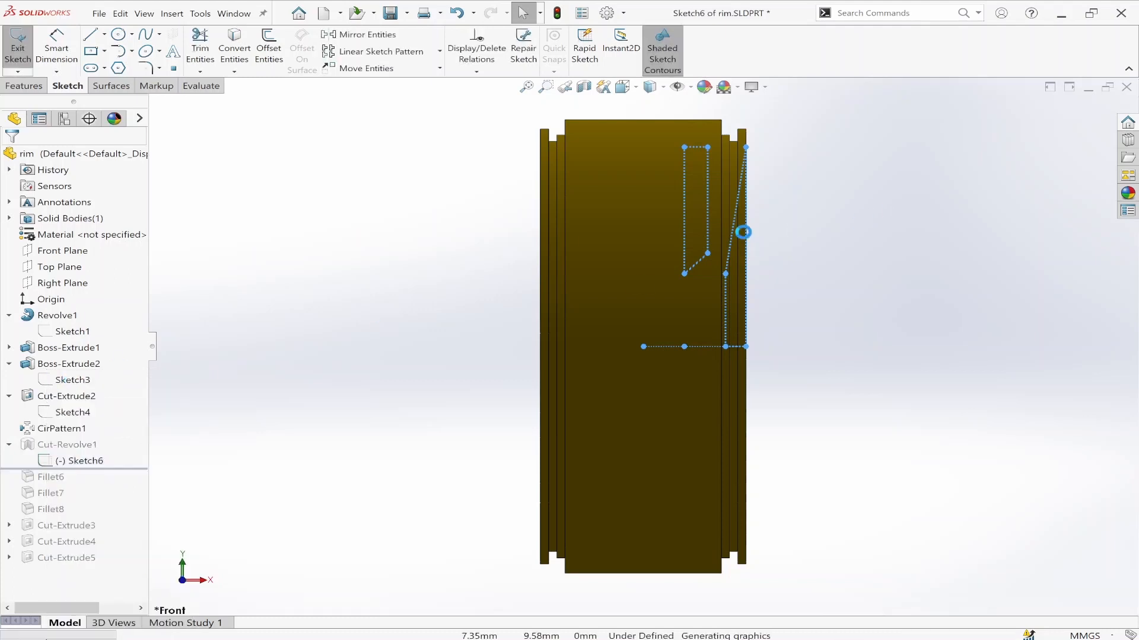
- Examine Sketch6's two cut profiles and their dimensions from the front and at an angle against the spokes and hub
scroll(794, 305, up, 3)
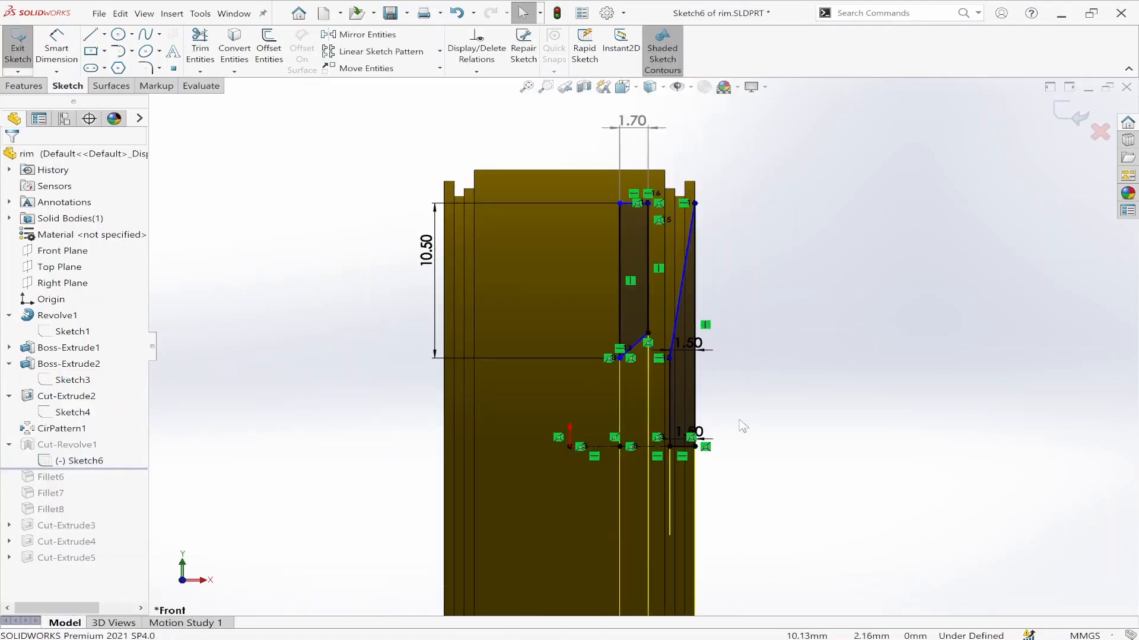
scroll(647, 389, up, 2)
mouse_move(642, 393)
middle_down()
mouse_move(646, 403)
mouse_move(602, 432)
middle_up()
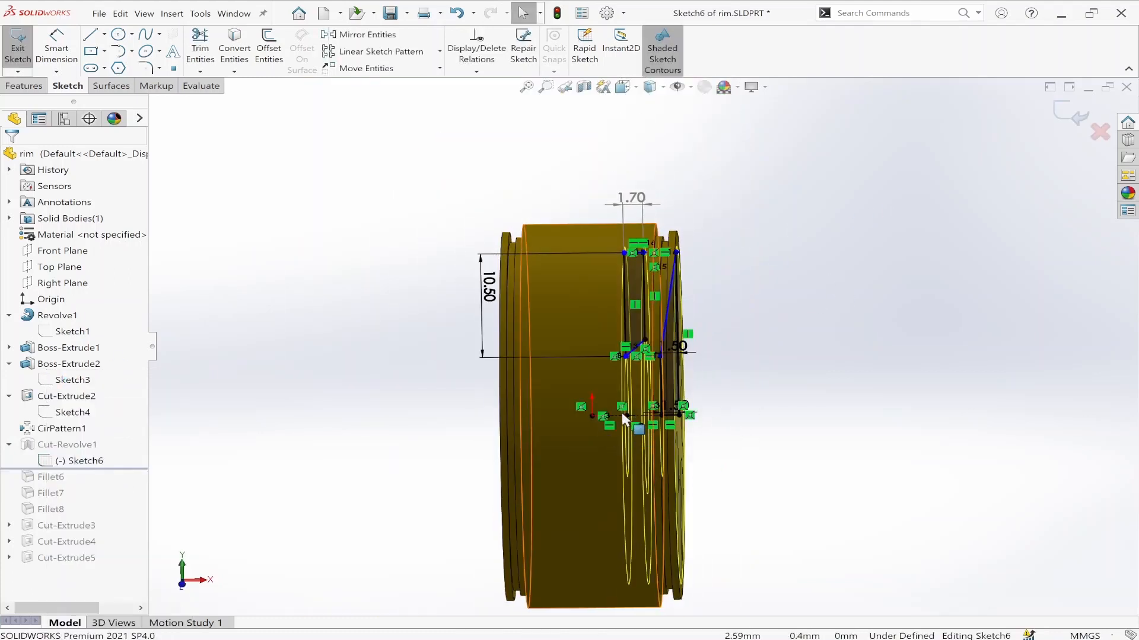
middle_drag(626, 339, 699, 268)
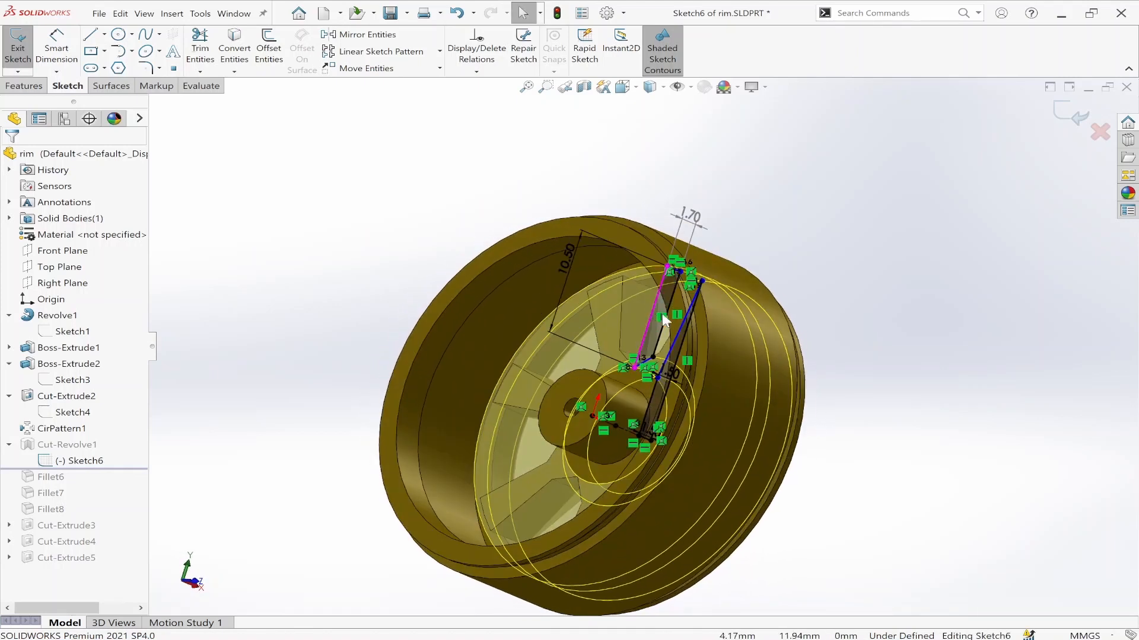
scroll(662, 314, down, 4)
scroll(633, 327, up, 2)
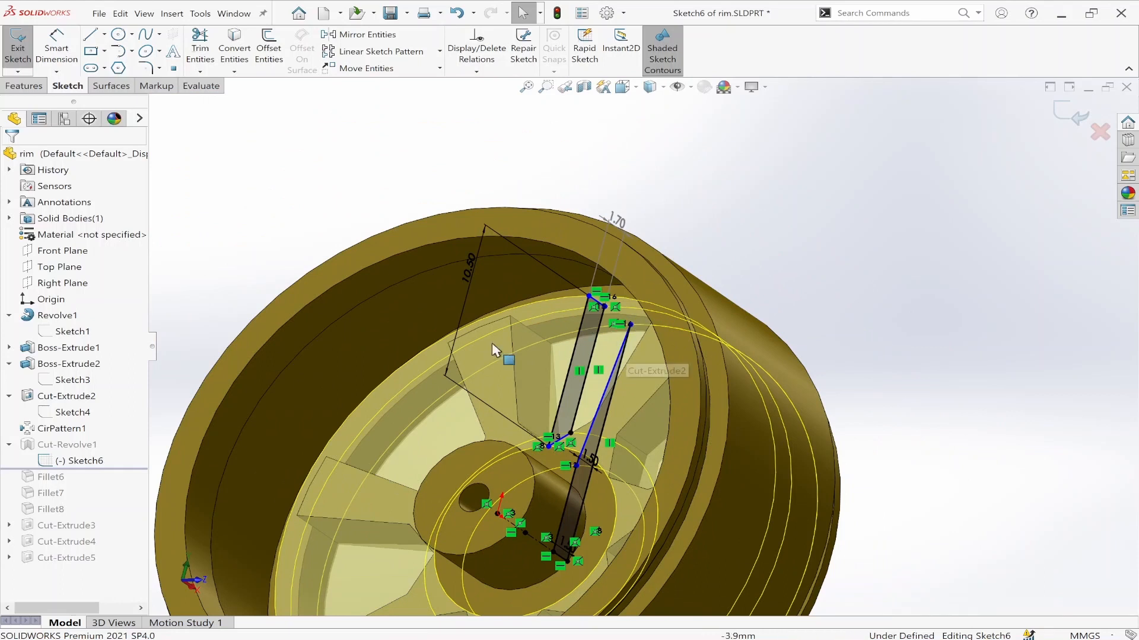
- Exit Sketch6 and view the finished Cut-Revolve1 from the hub side and the spoked face
scroll(582, 376, up, 3)
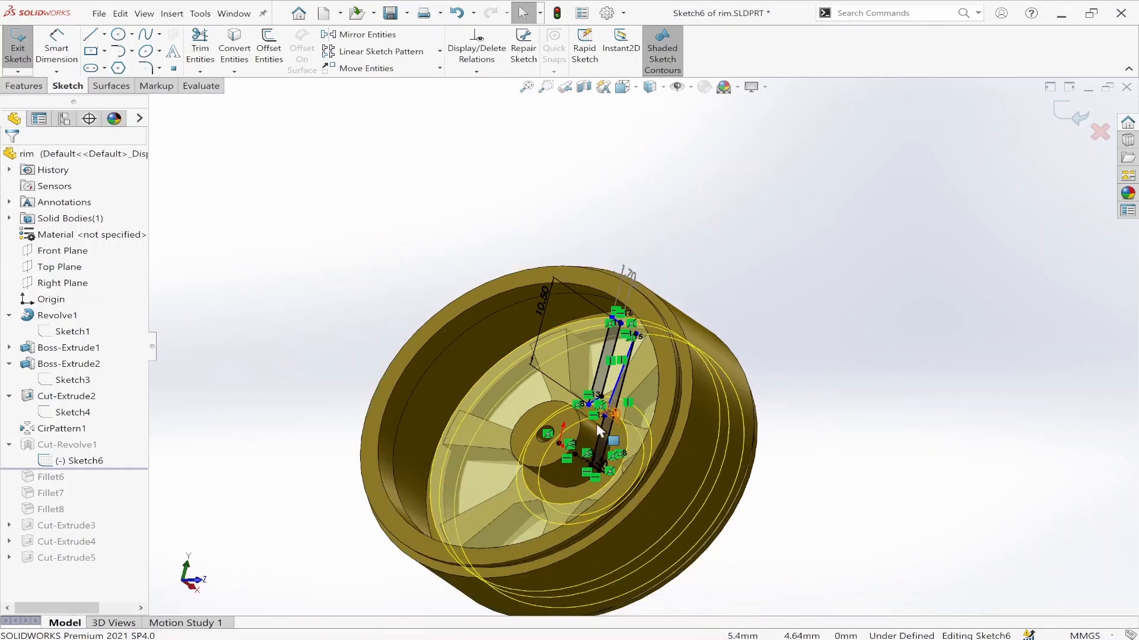
scroll(597, 428, down, 2)
middle_drag(597, 428, 573, 439)
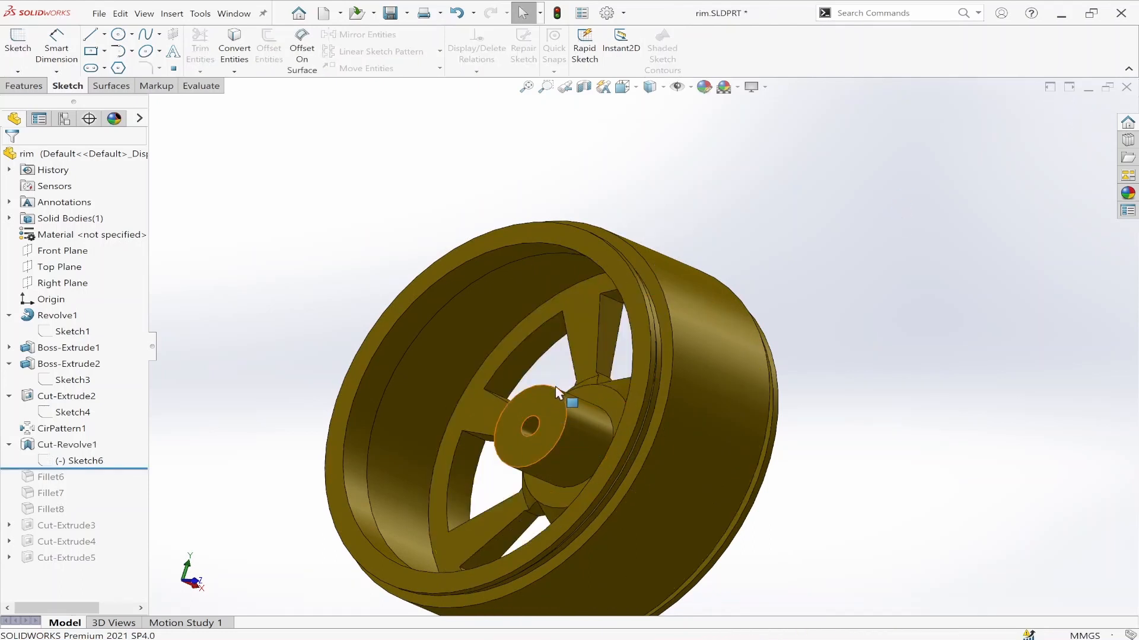
middle_drag(557, 392, 444, 421)
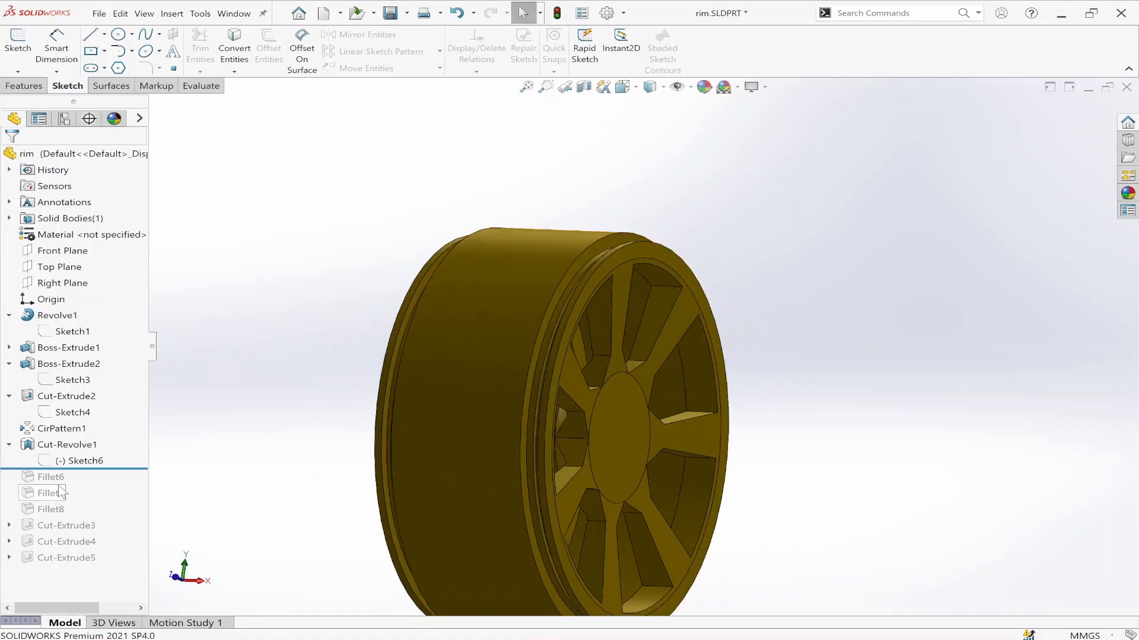
- Roll the feature history forward through Fillet6 and view the spoke openings' rounded corners from both sides of the rim
drag(117, 471, 112, 485)
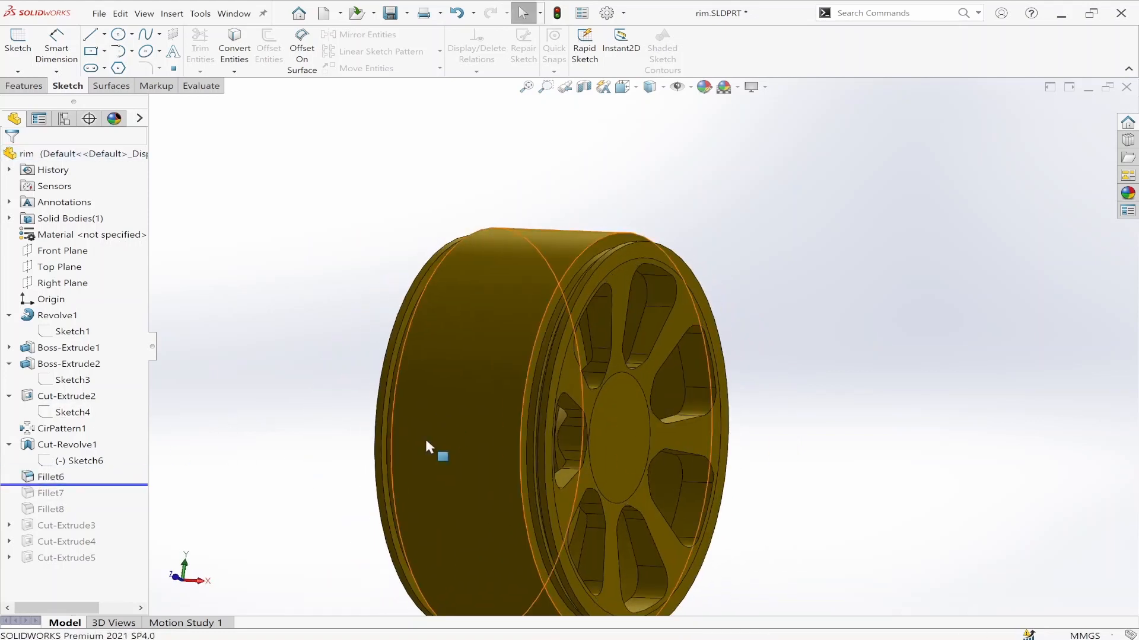
scroll(543, 426, up, 3)
scroll(585, 404, down, 5)
middle_drag(585, 404, 724, 419)
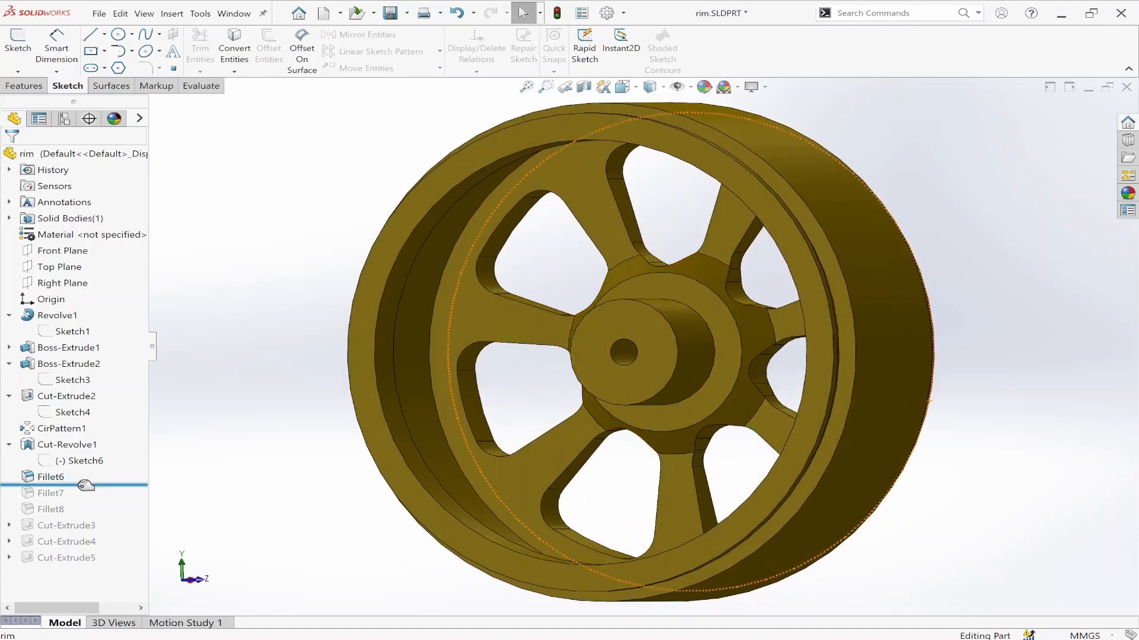
- Roll the feature history forward through Fillet7 and examine the filleted spoke opening edges on both faces
drag(86, 485, 86, 502)
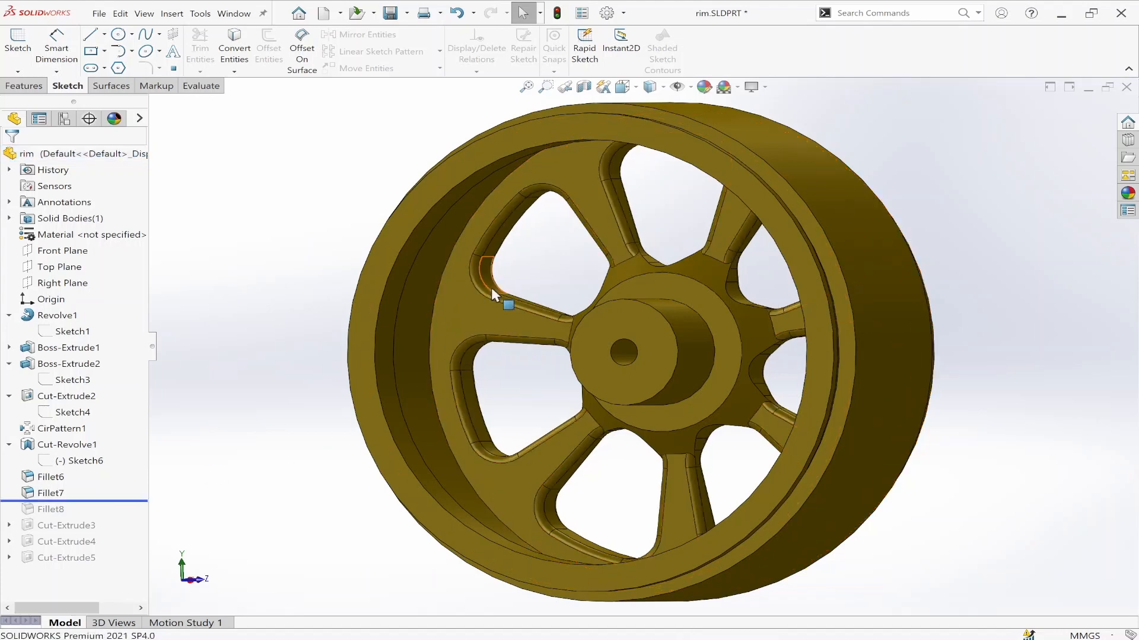
middle_drag(491, 287, 425, 349)
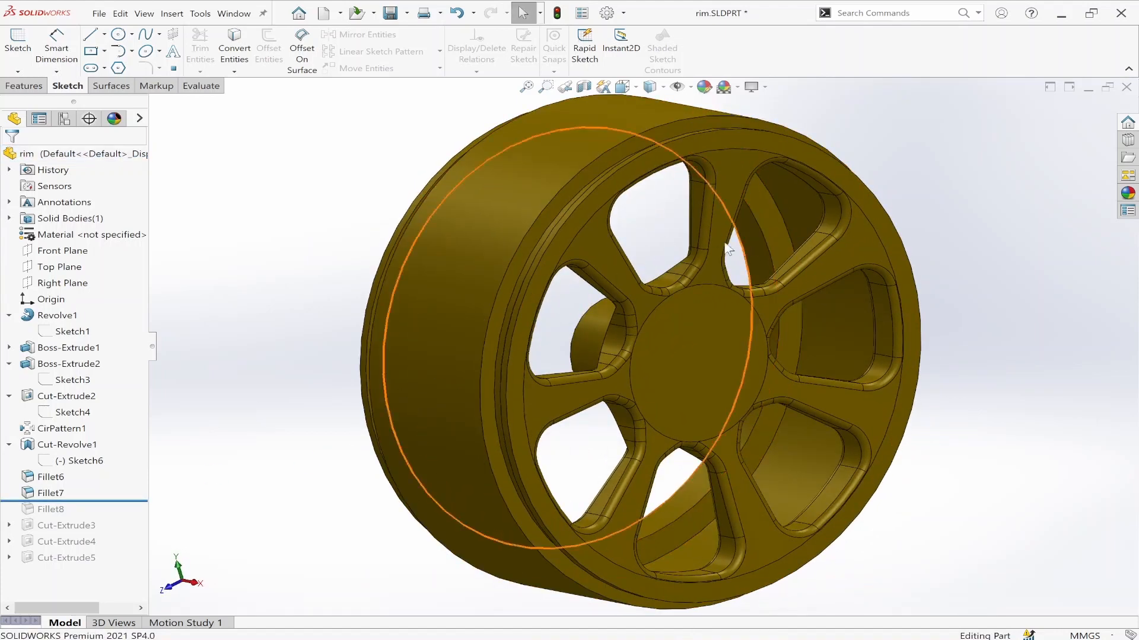
scroll(599, 409, down, 3)
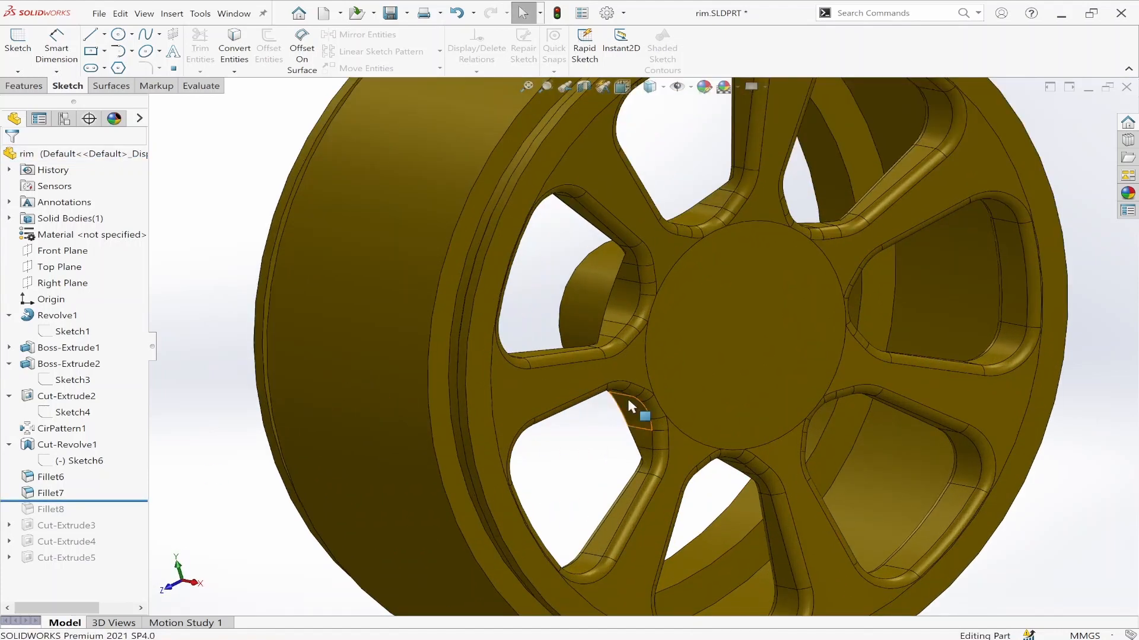
middle_drag(628, 401, 593, 403)
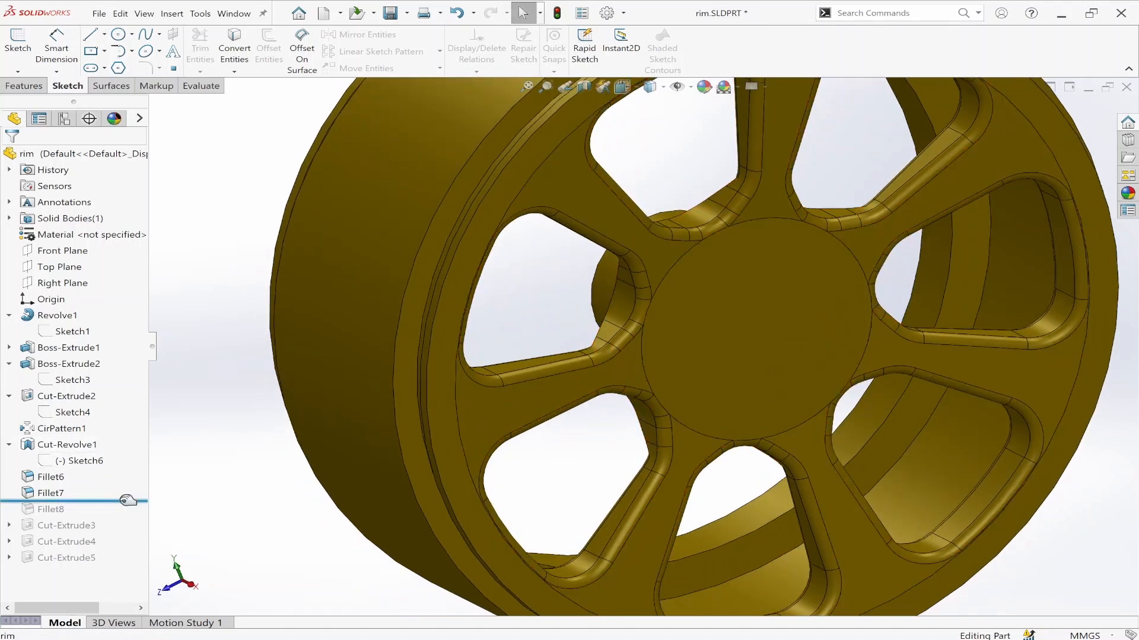
- Roll the feature history forward through Fillet8 and zoom in on the spoke edges around the hub's back side
drag(127, 501, 127, 518)
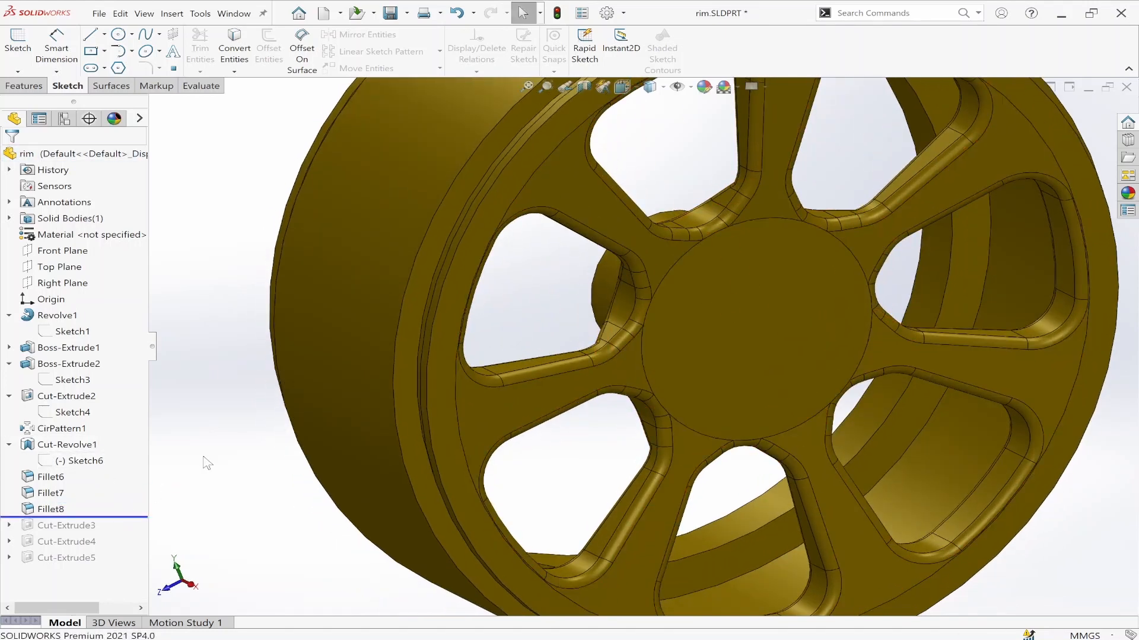
key(f)
middle_drag(272, 457, 478, 457)
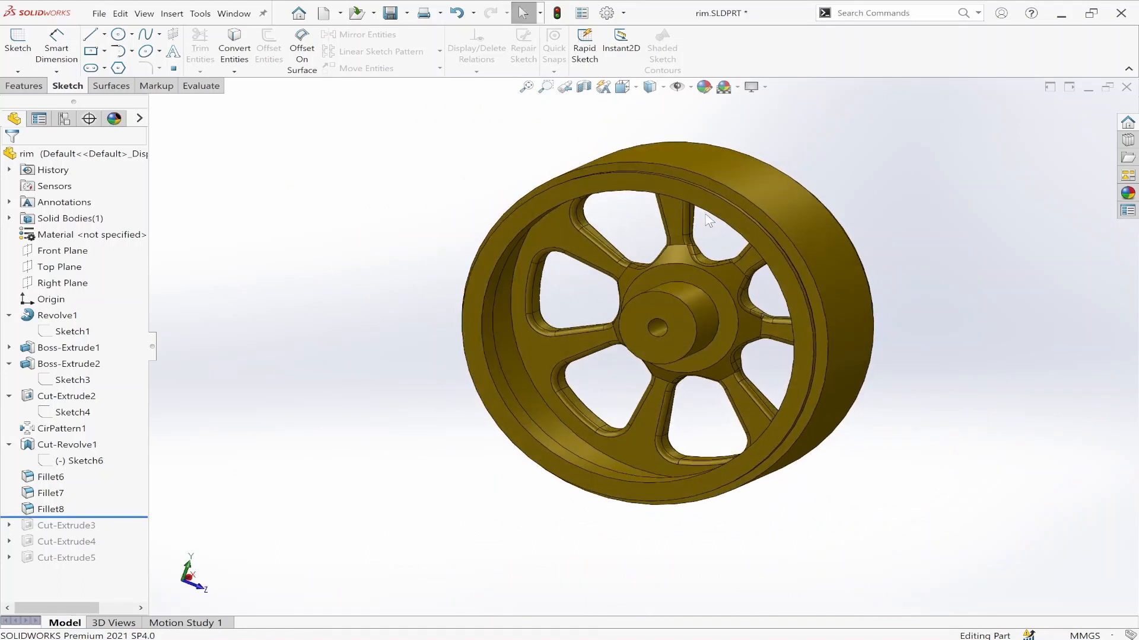
scroll(642, 367, down, 5)
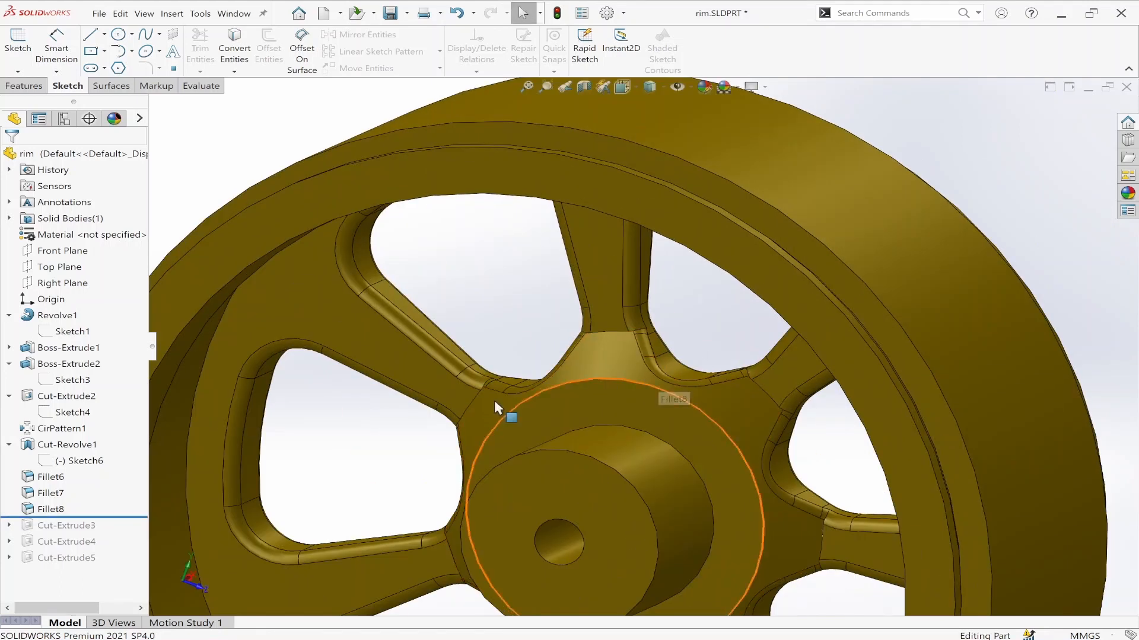
- Open Fillet8's definition, review its selected edges and radius parameters, and close it
click(35, 511)
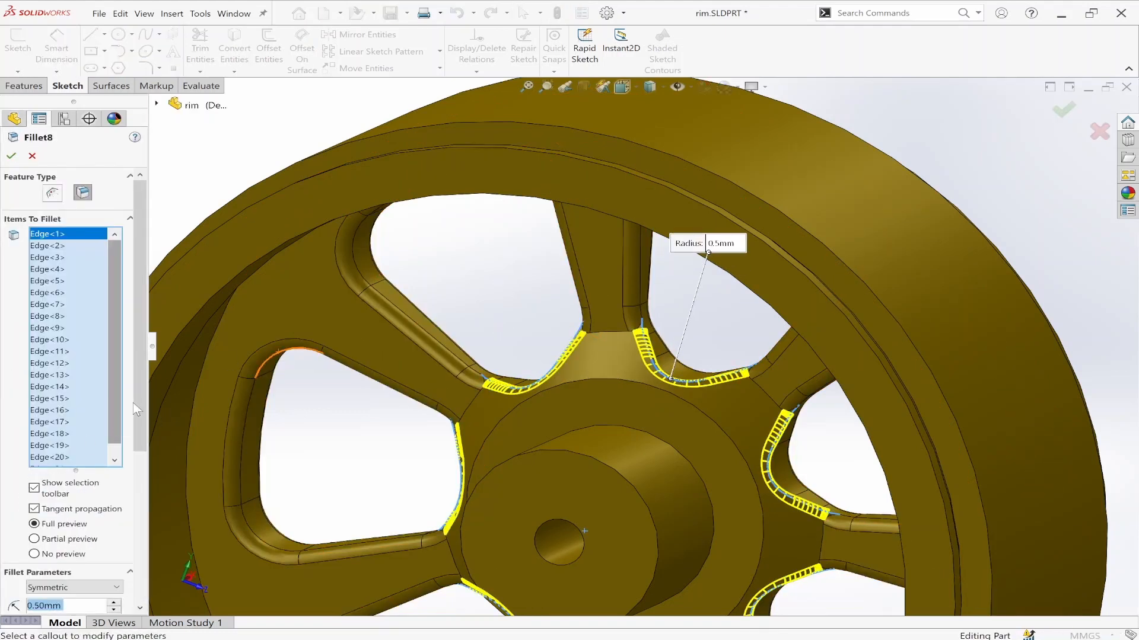
scroll(136, 409, down, 3)
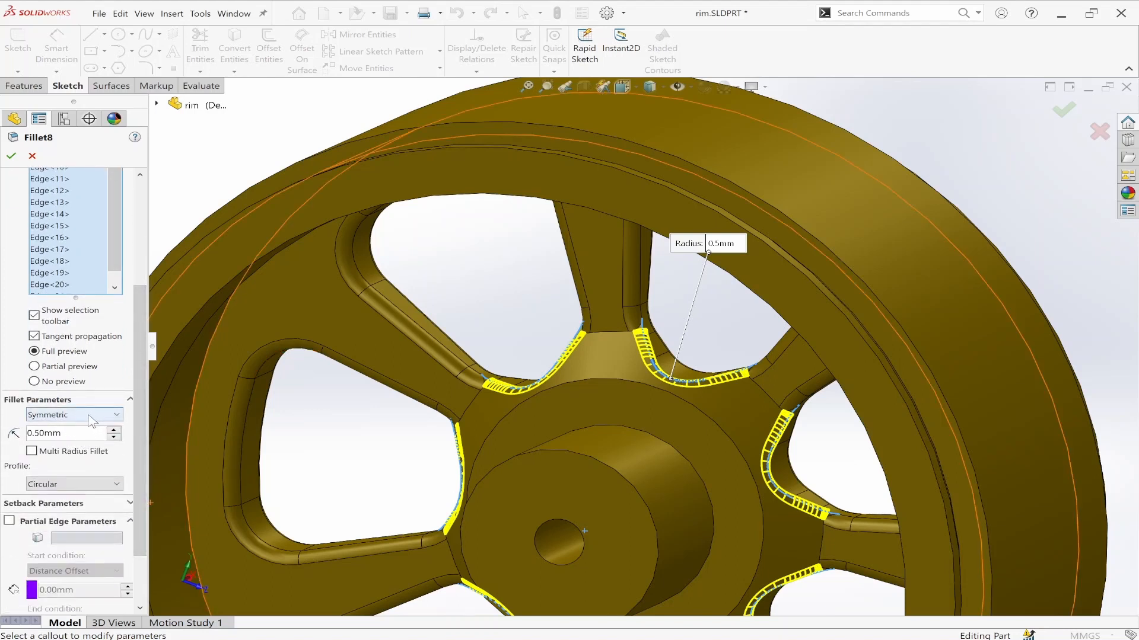
click(11, 158)
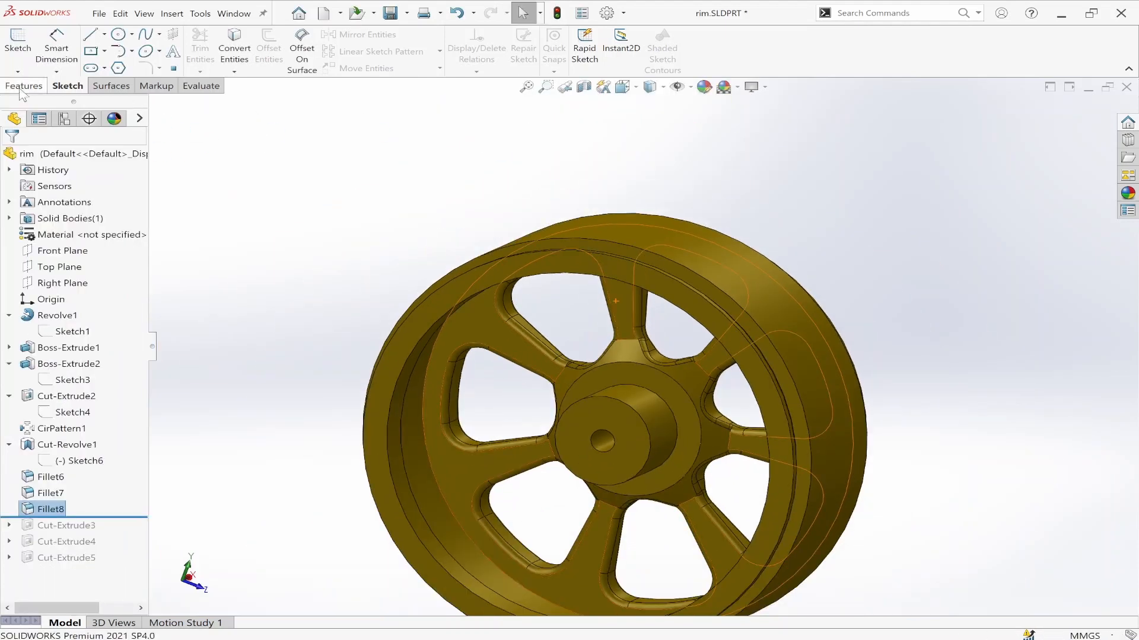
- Show where the Fillet and Chamfer feature commands are found without starting either one
click(21, 87)
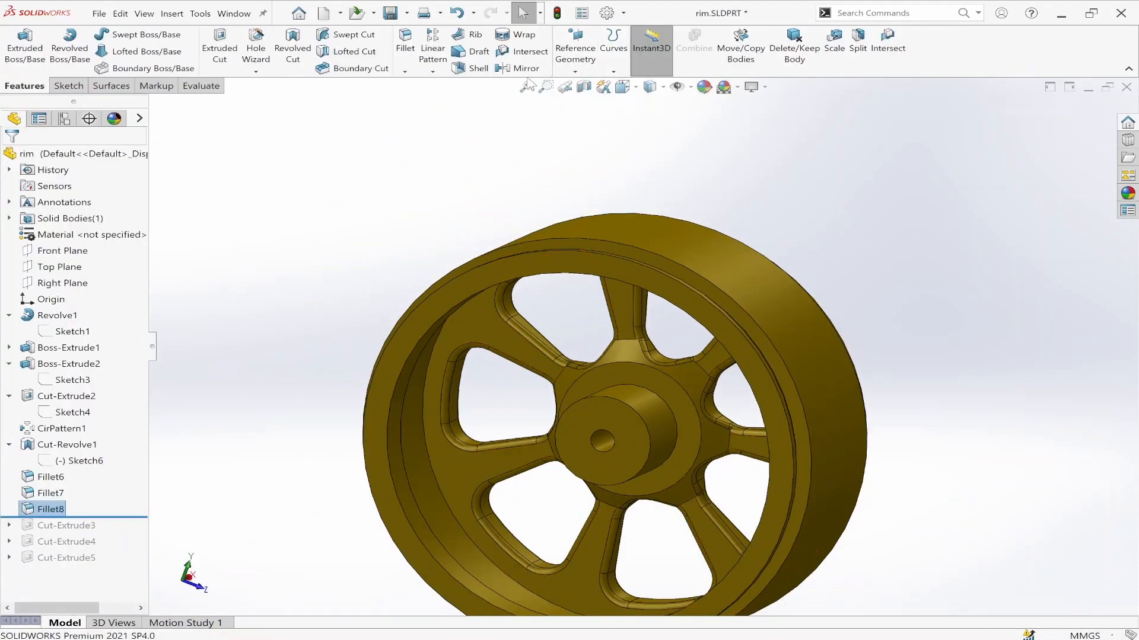
click(404, 71)
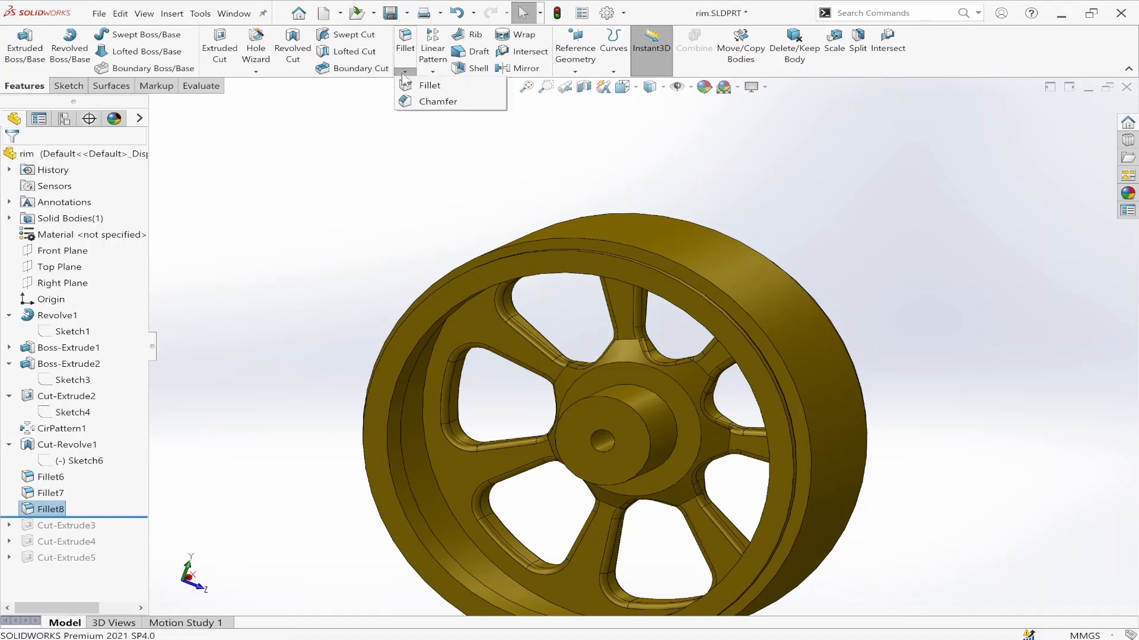
click(352, 148)
scroll(564, 229, up, 3)
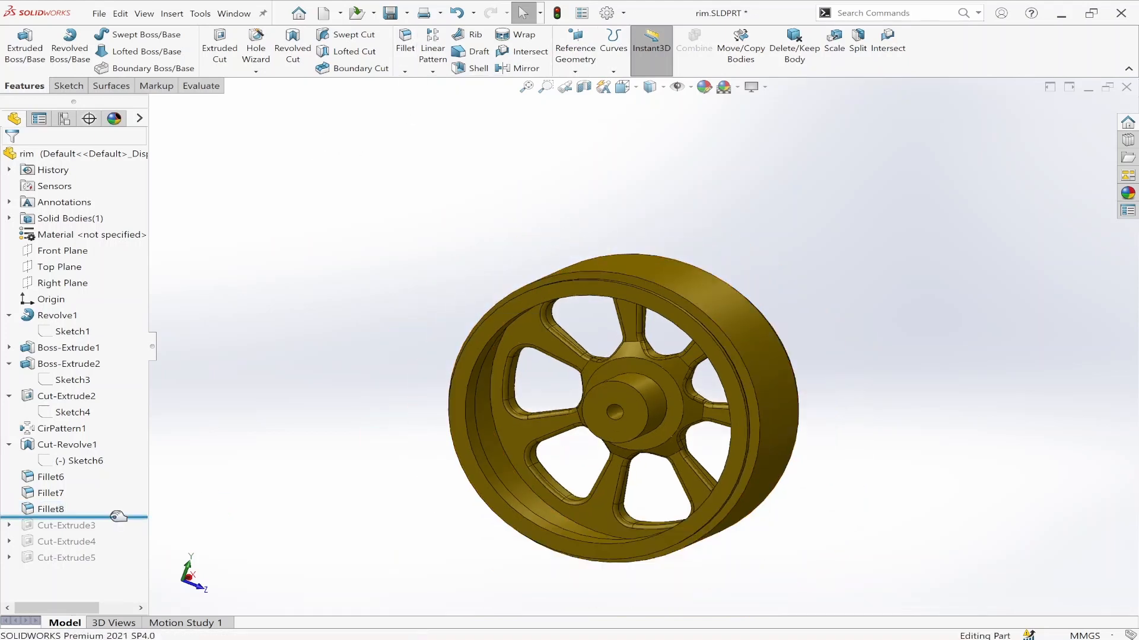
- Roll the feature history forward through Cut-Extrude3 and highlight that cut through the hub's centre from the spoked side
drag(118, 516, 118, 532)
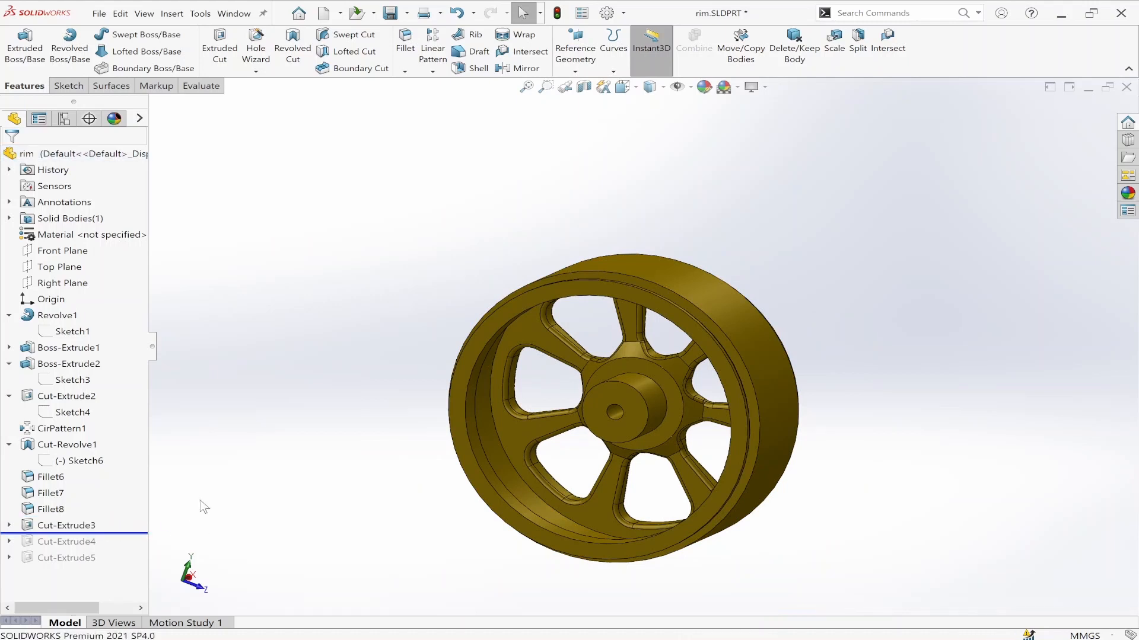
middle_drag(732, 448, 579, 470)
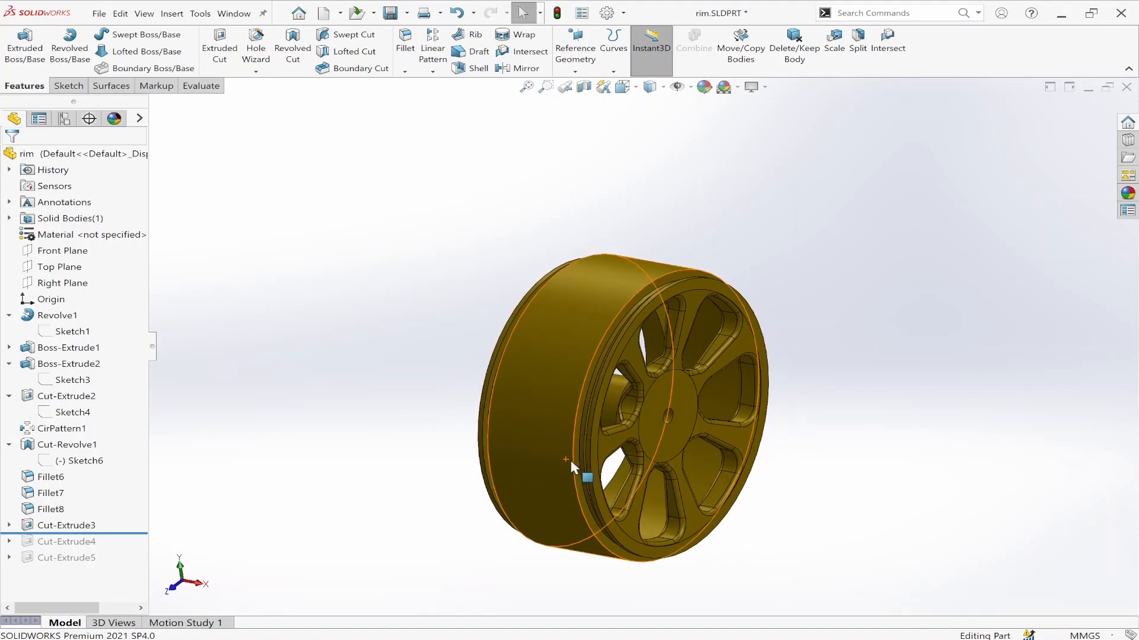
click(43, 528)
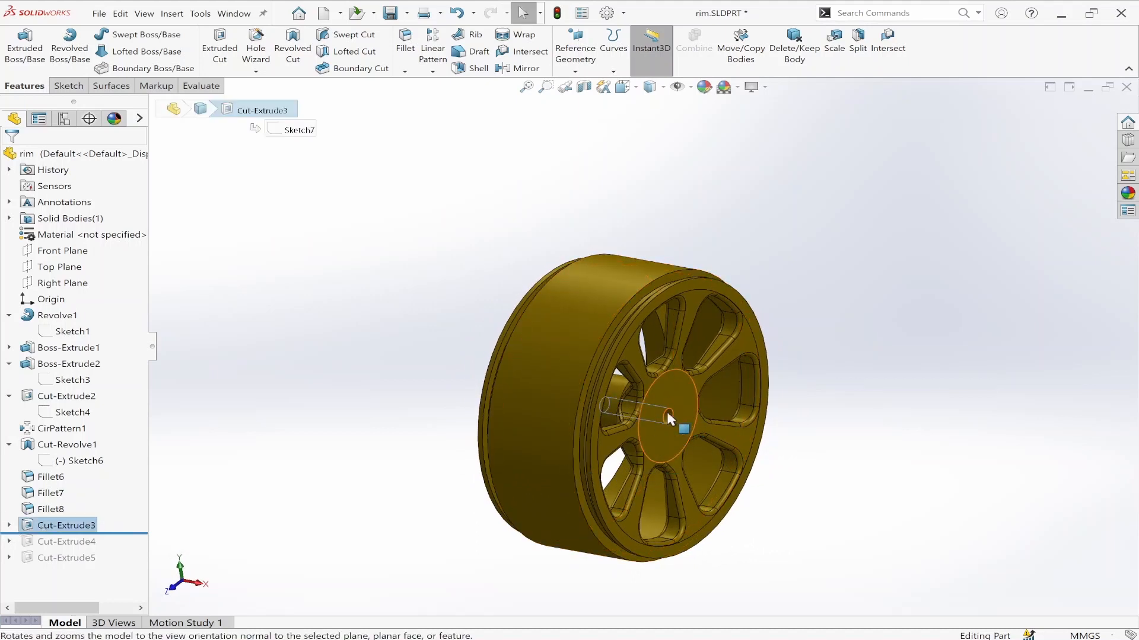
click(307, 440)
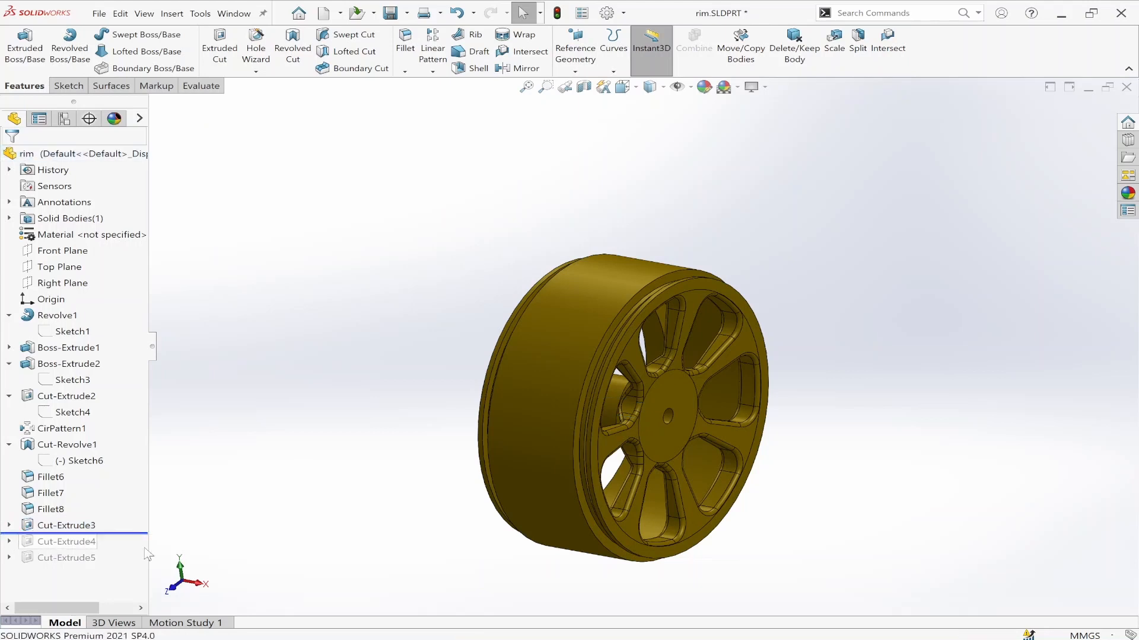
- Roll the feature history forward through Cut-Extrude4 and examine the counterbore in the hub's outer face up close
drag(138, 531, 136, 548)
scroll(679, 417, down, 10)
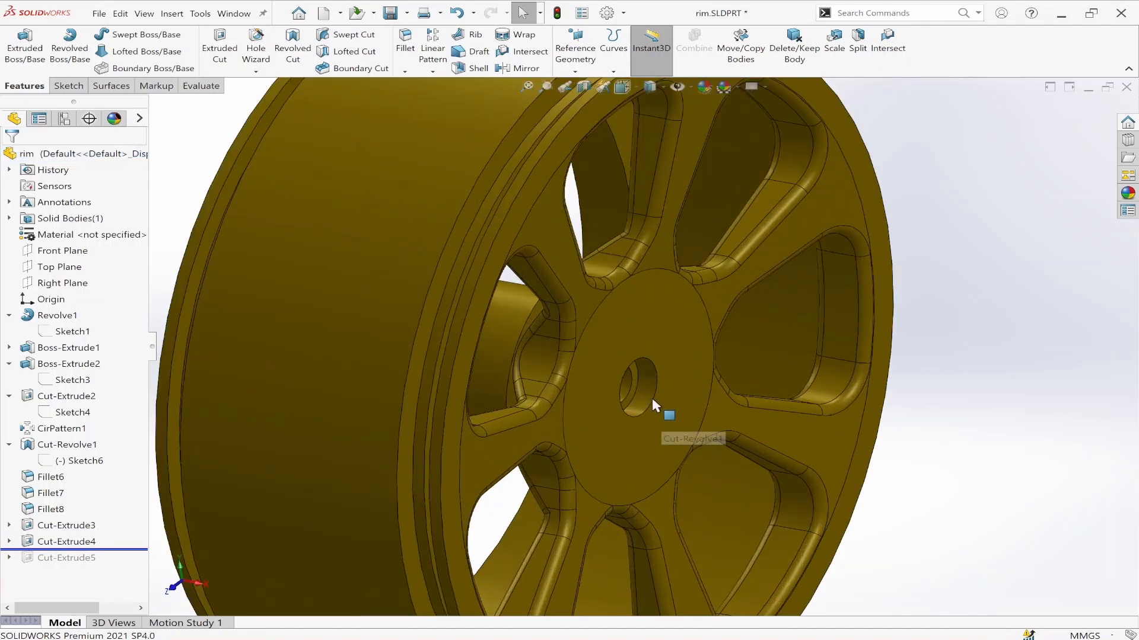
scroll(625, 376, down, 5)
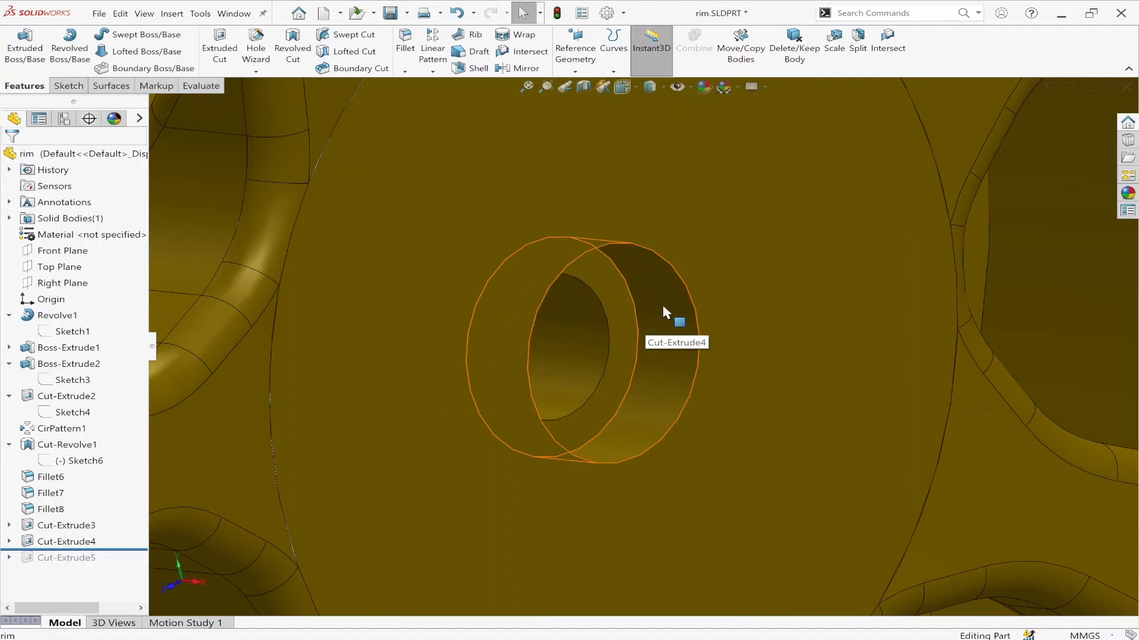
scroll(658, 304, up, 8)
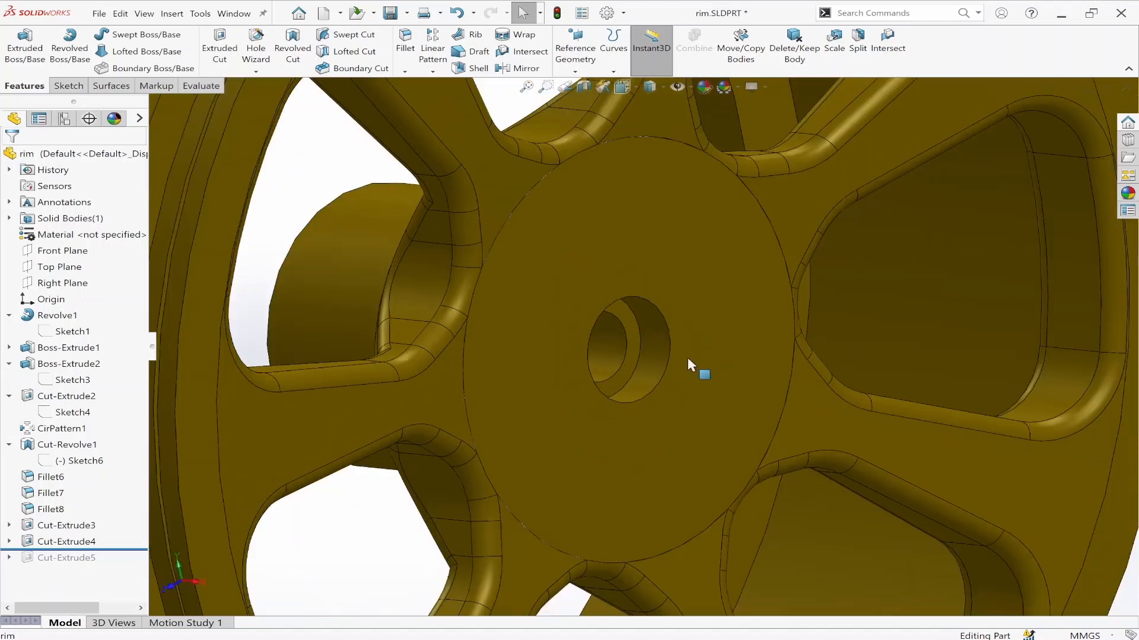
- Measure the diameter of the smaller hole's circular edge inside the hub counterbore and close the Measure tool
click(201, 85)
click(108, 45)
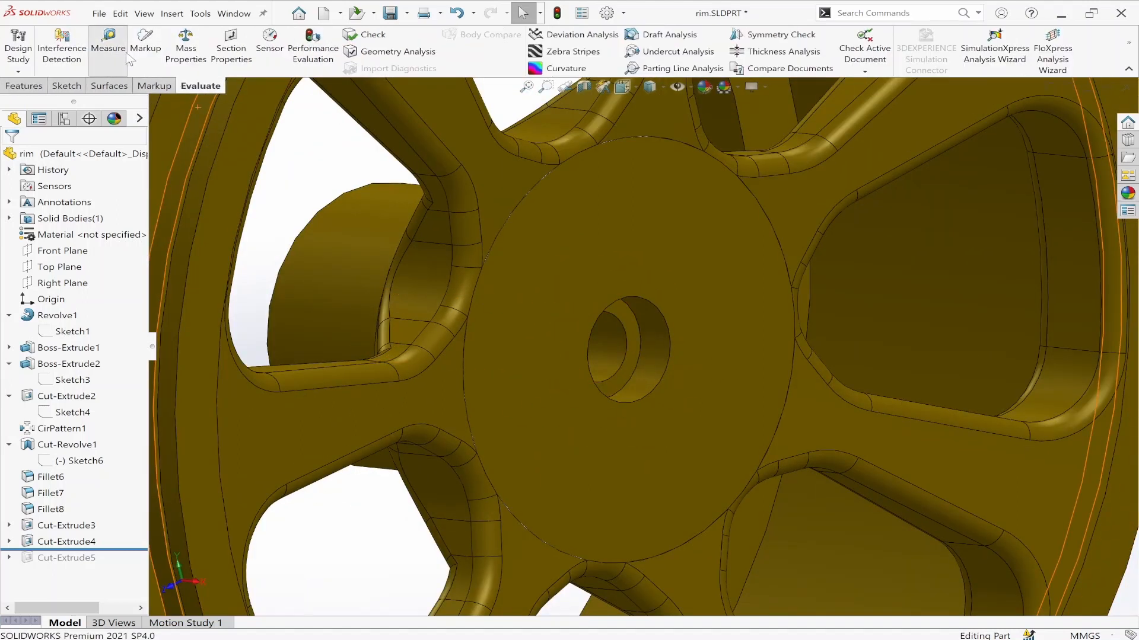
click(627, 360)
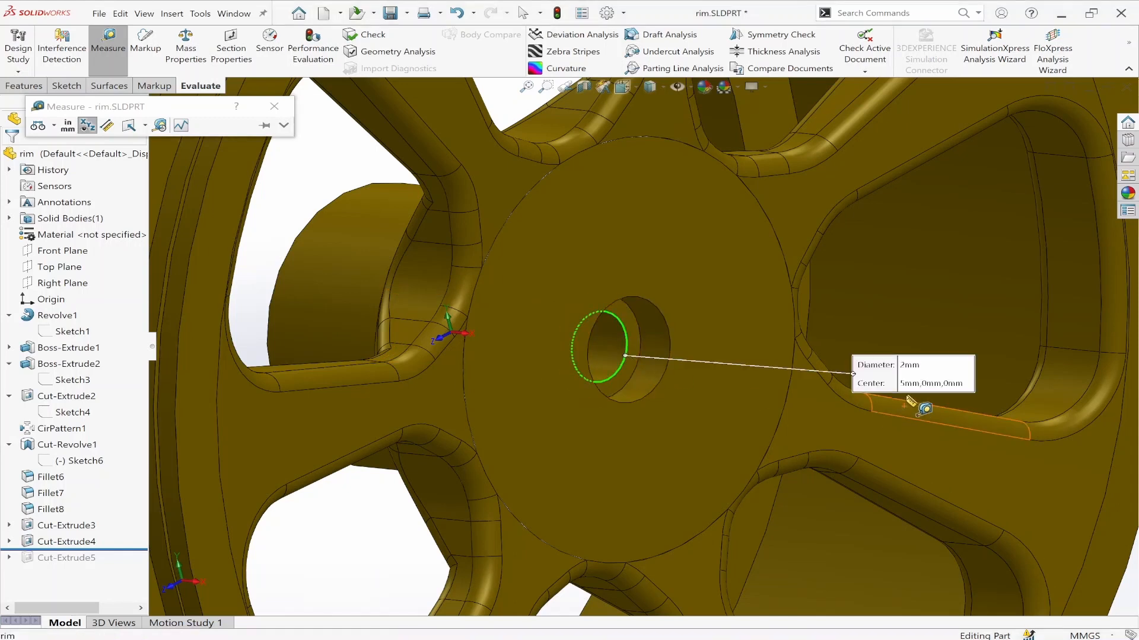
click(331, 538)
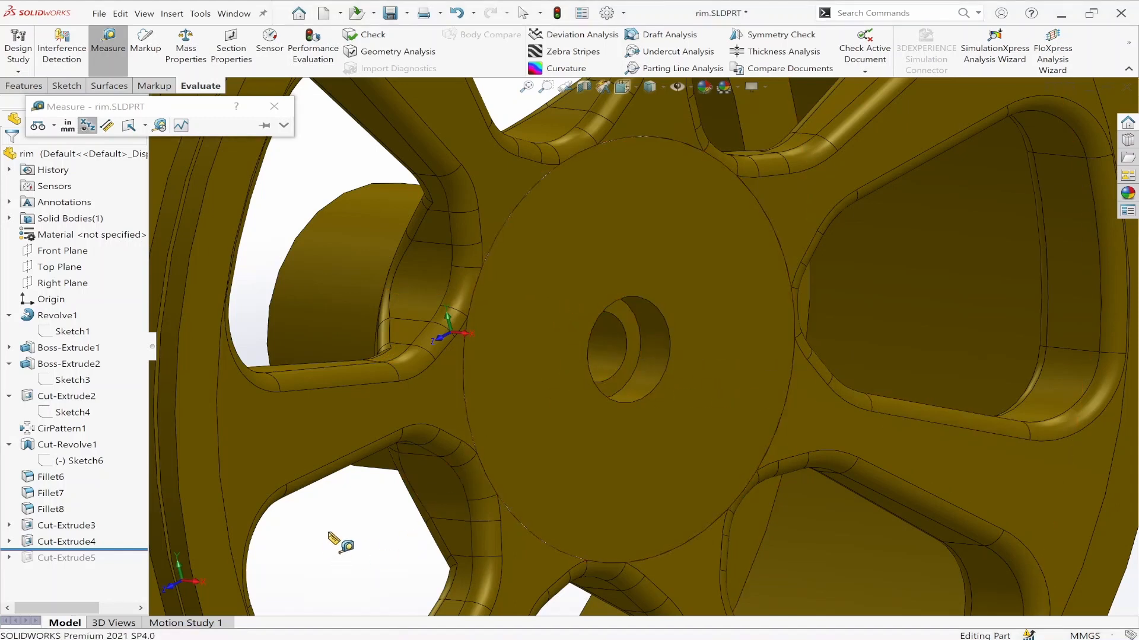
key(Escape)
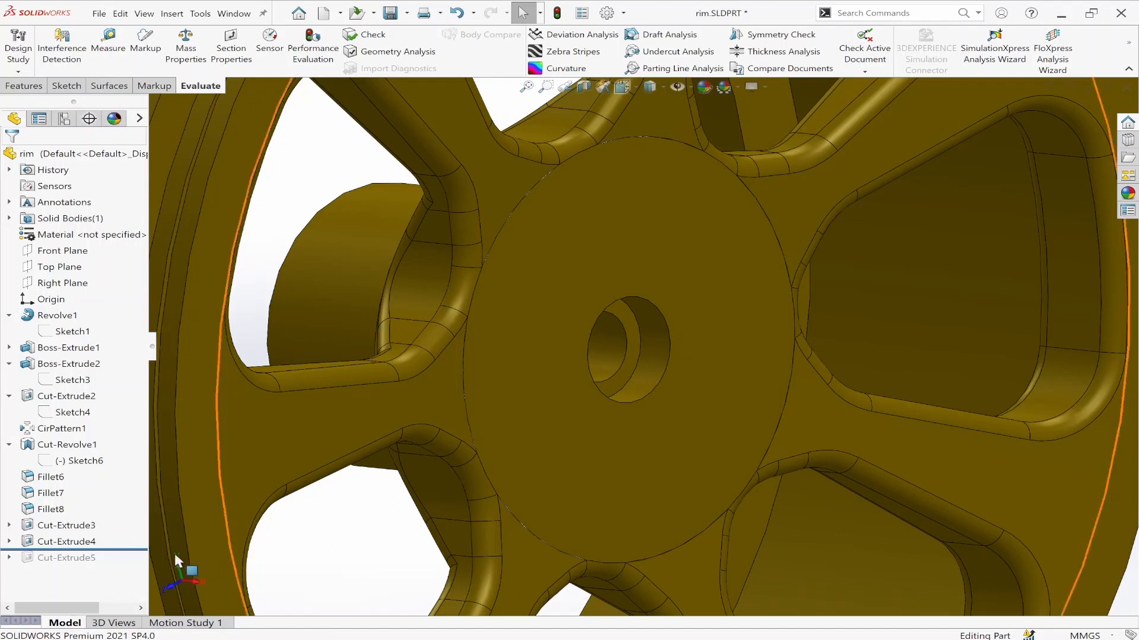
- Roll the feature history forward through Cut-Extrude5, inspect the stepped bore at the hub's back, and return to the isometric view
drag(120, 550, 121, 566)
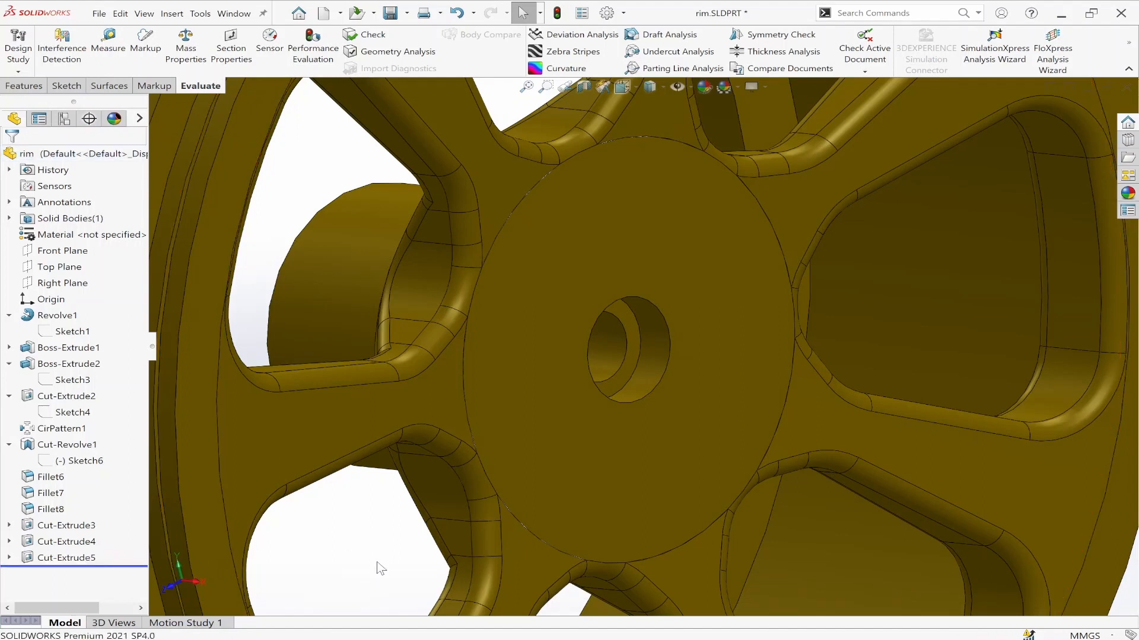
scroll(575, 491, up, 6)
middle_drag(579, 407, 730, 462)
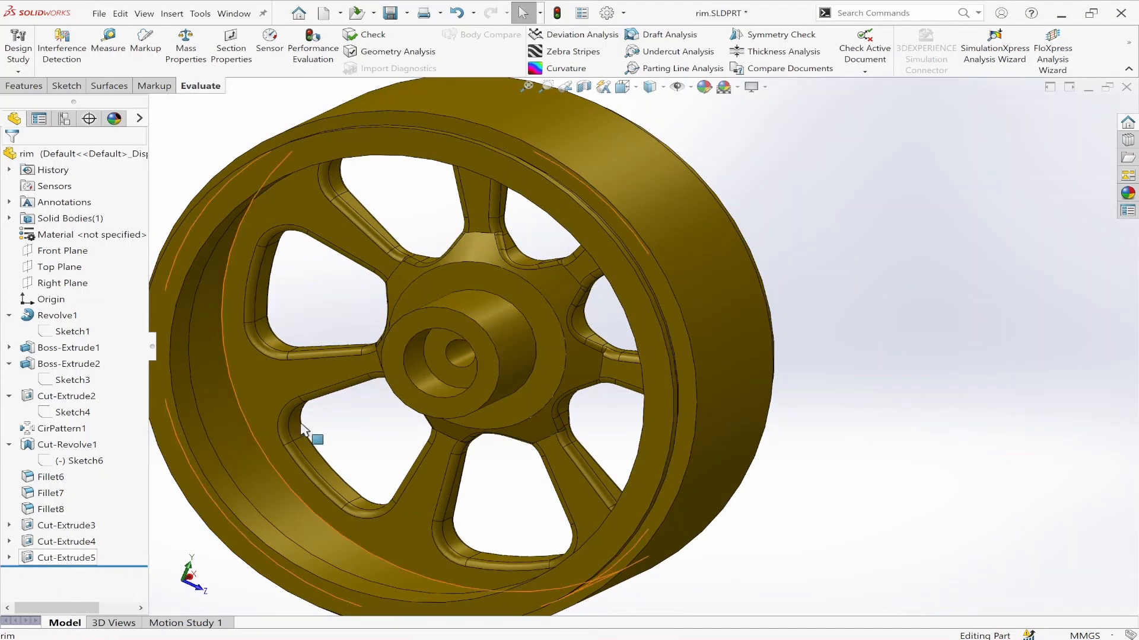
scroll(429, 379, down, 3)
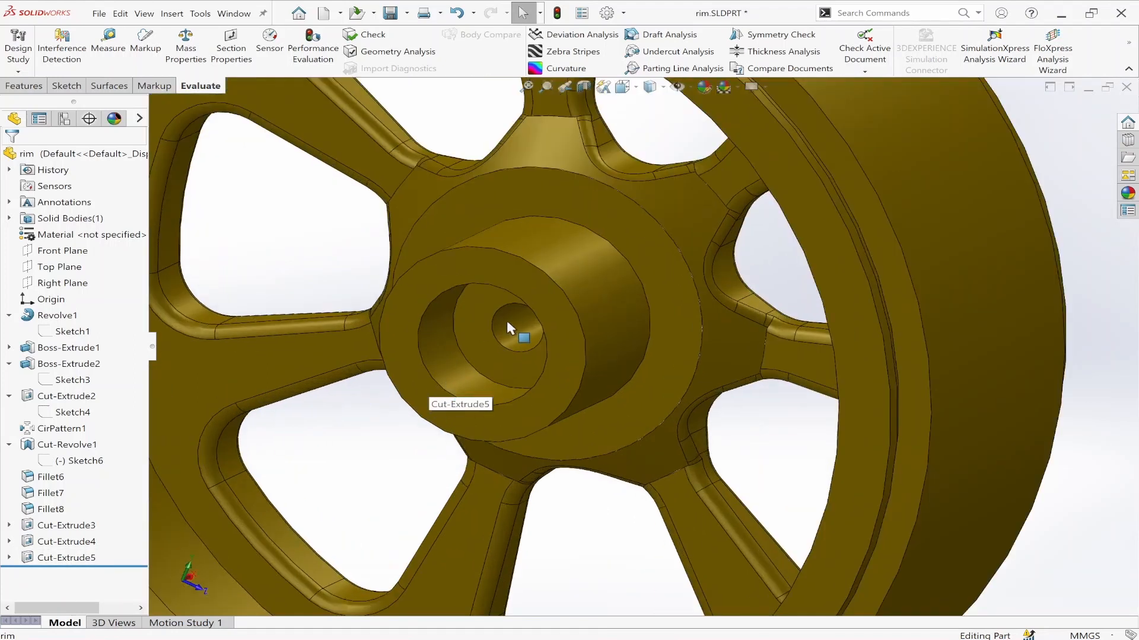
middle_drag(529, 306, 510, 281)
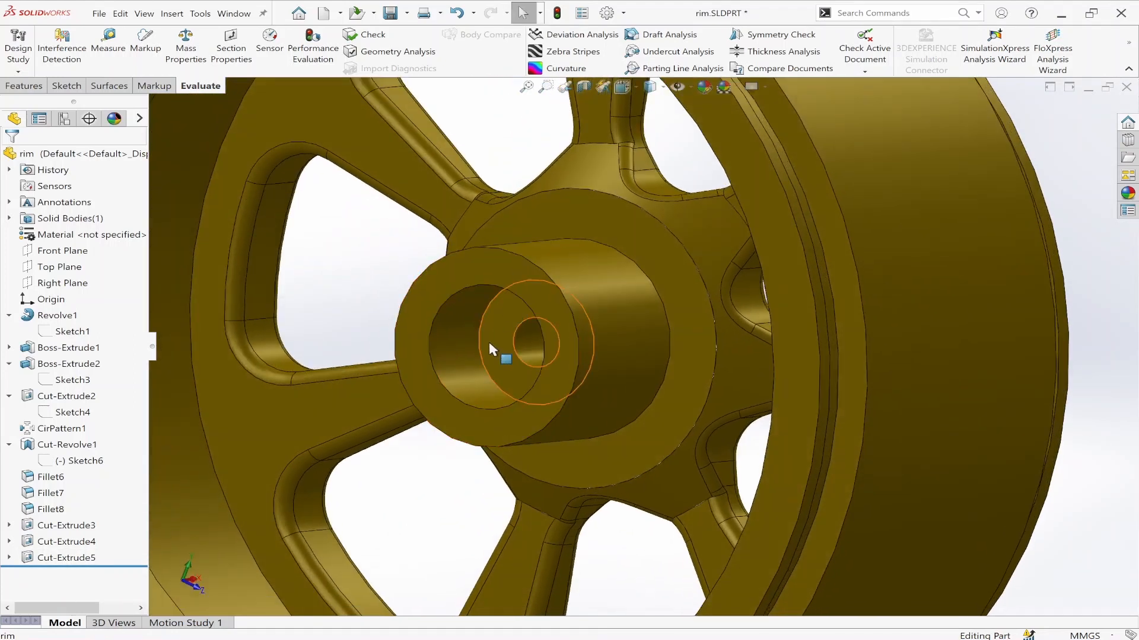
scroll(504, 320, up, 3)
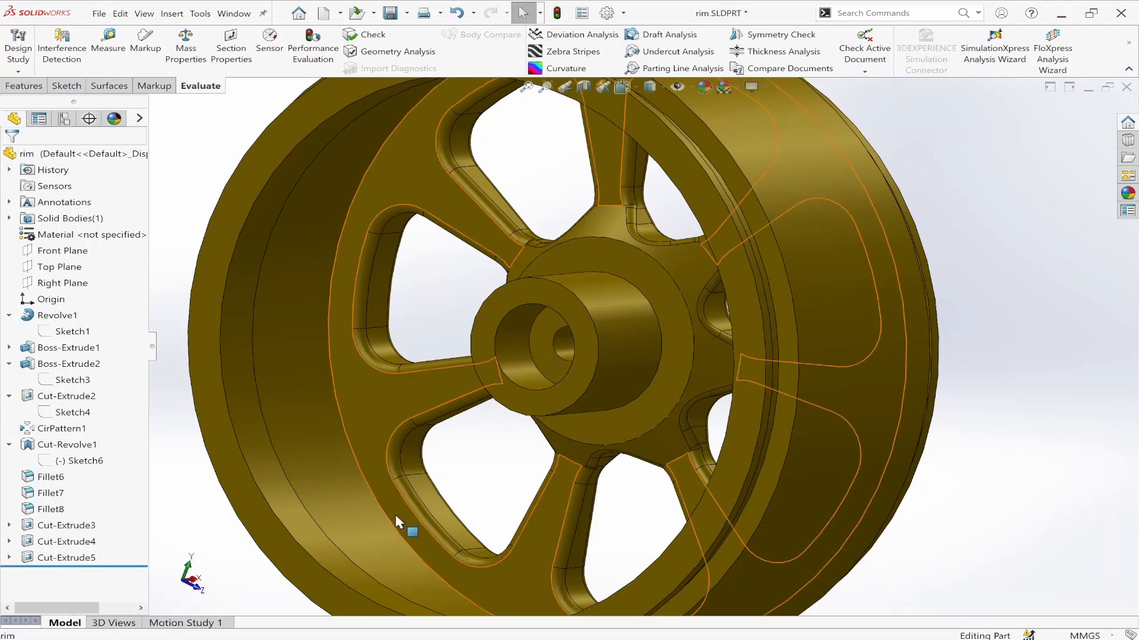
scroll(653, 335, up, 3)
key(ctrl+7)
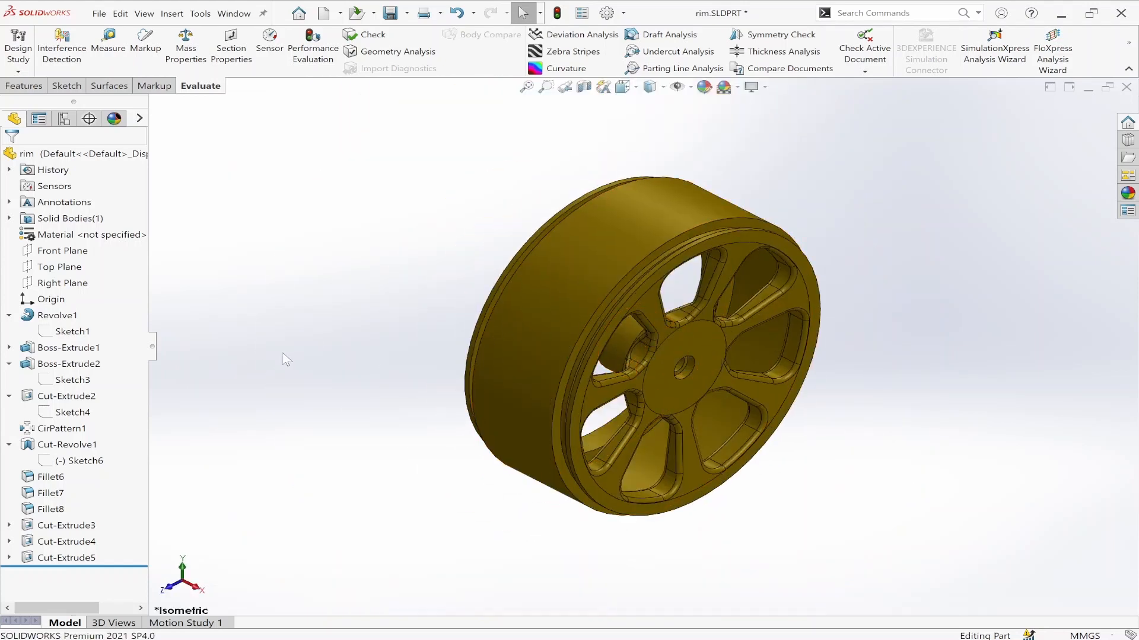
- Close the rim part, return to the car assembly, and view the front wheel's spoked outer side up close
click(1125, 88)
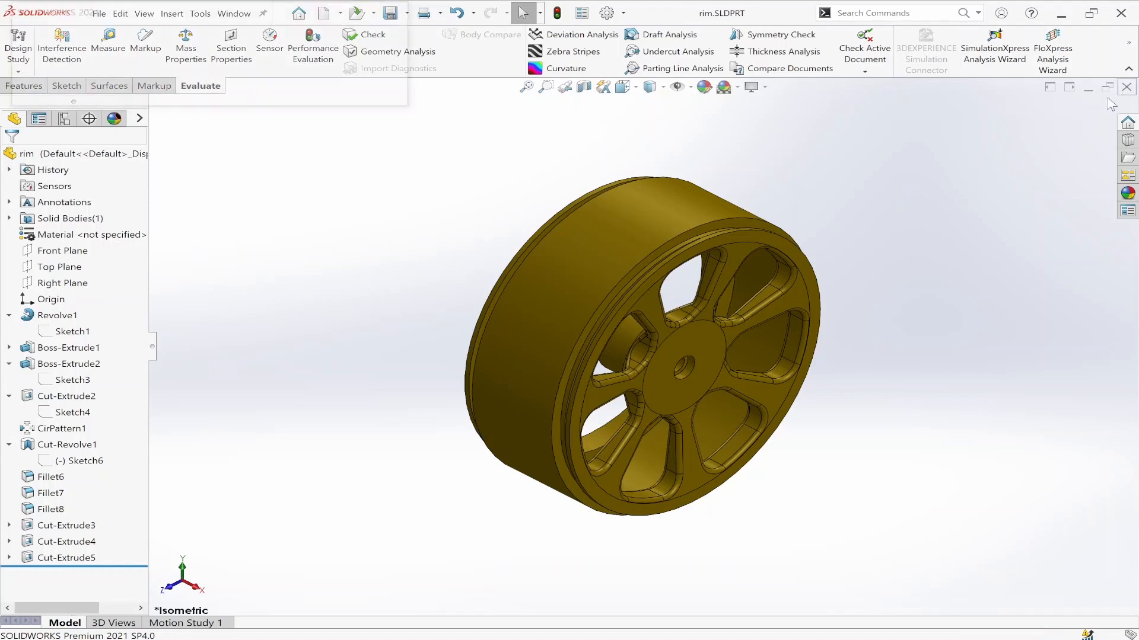
click(216, 64)
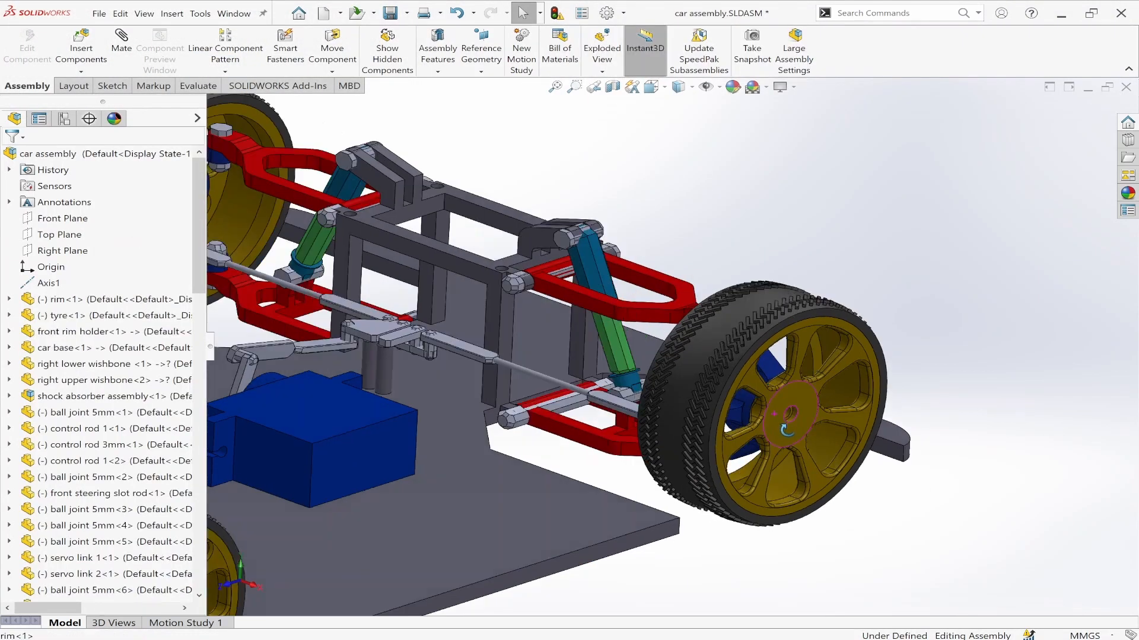
middle_drag(786, 428, 782, 390)
scroll(781, 390, down, 3)
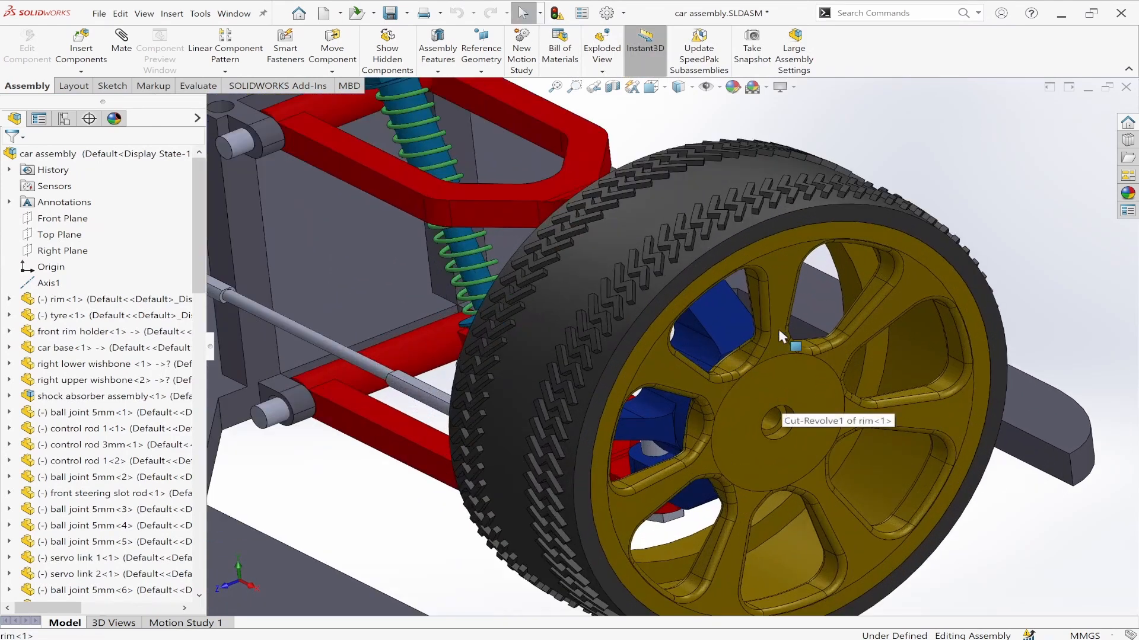
- Inspect the rim's hub seated in the front rim holder from the inner side of the wheel
scroll(672, 347, up, 3)
middle_drag(620, 375, 774, 414)
scroll(482, 379, up, 1)
scroll(484, 379, down, 5)
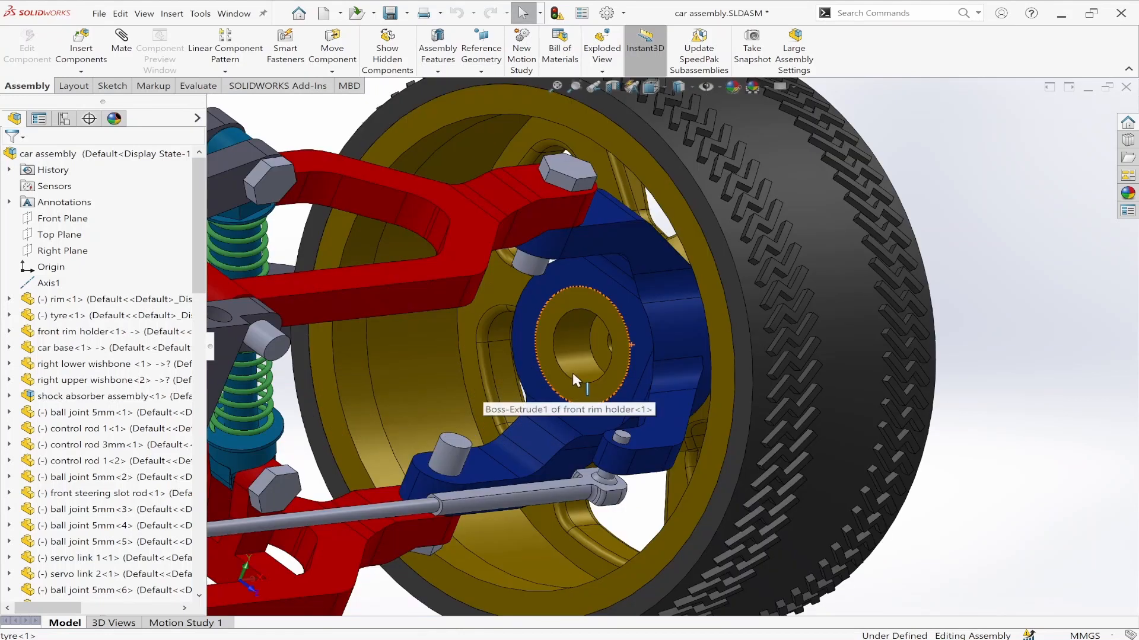
middle_drag(572, 372, 683, 318)
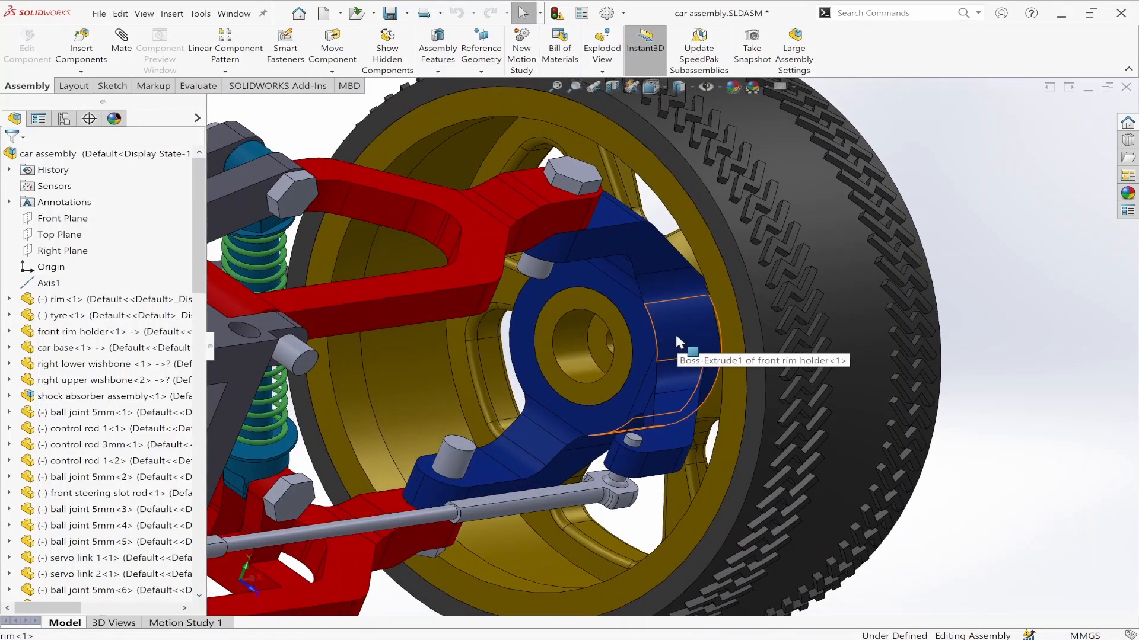
scroll(677, 342, up, 2)
middle_drag(678, 347, 733, 400)
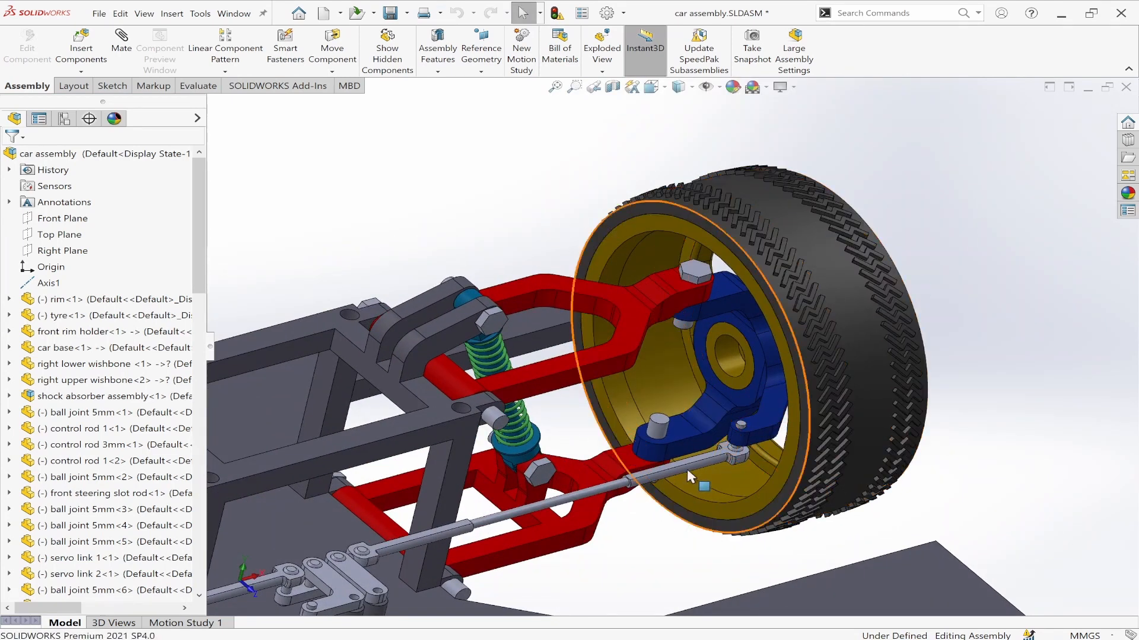
- Examine how the front rim holder's arms connect to the upper and lower wishbones and the steering control rod
scroll(682, 456, down, 2)
middle_click(721, 341)
middle_drag(722, 342, 742, 351)
click(1128, 550)
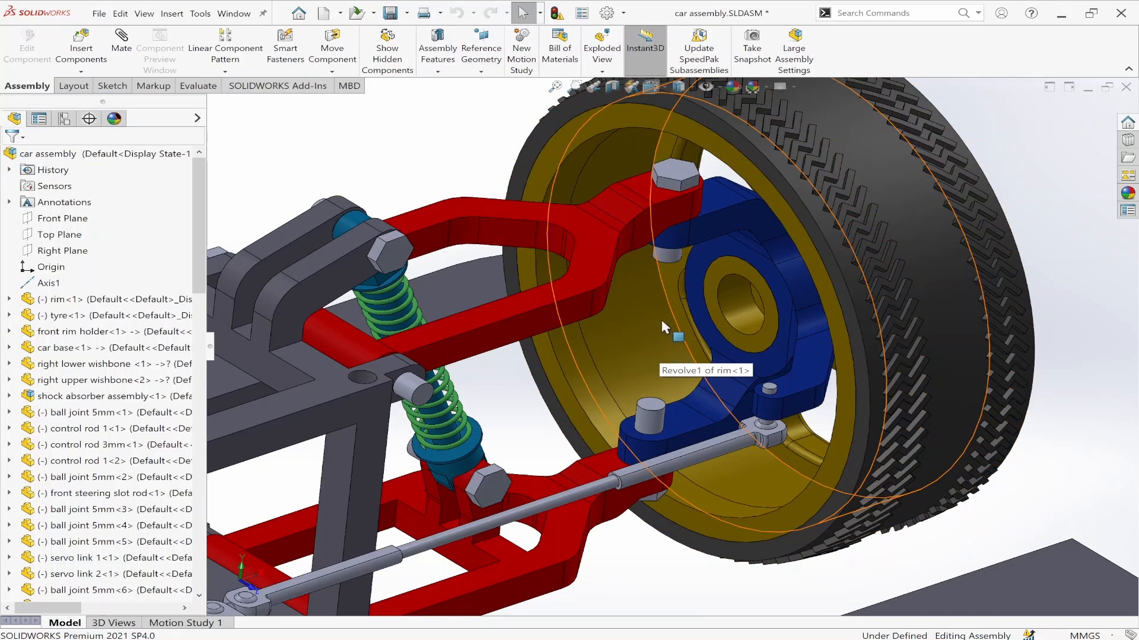
scroll(659, 319, up, 2)
scroll(660, 319, down, 3)
middle_drag(702, 312, 791, 343)
scroll(791, 343, up, 1)
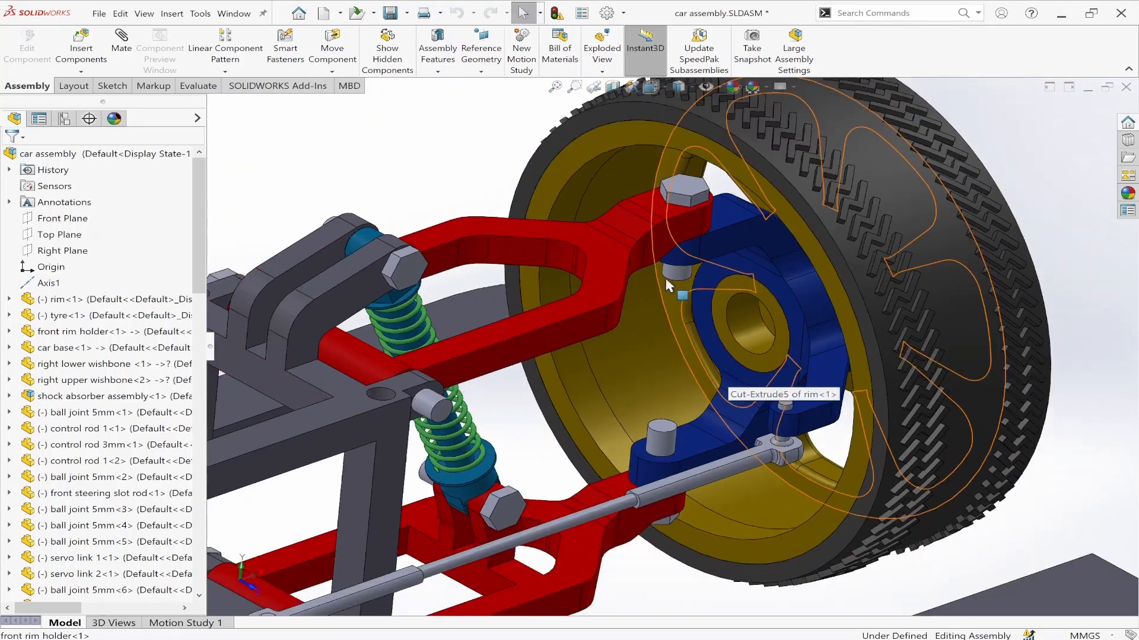
- Expand the front rim holder's feature list and edit the part in the context of the car assembly
click(722, 259)
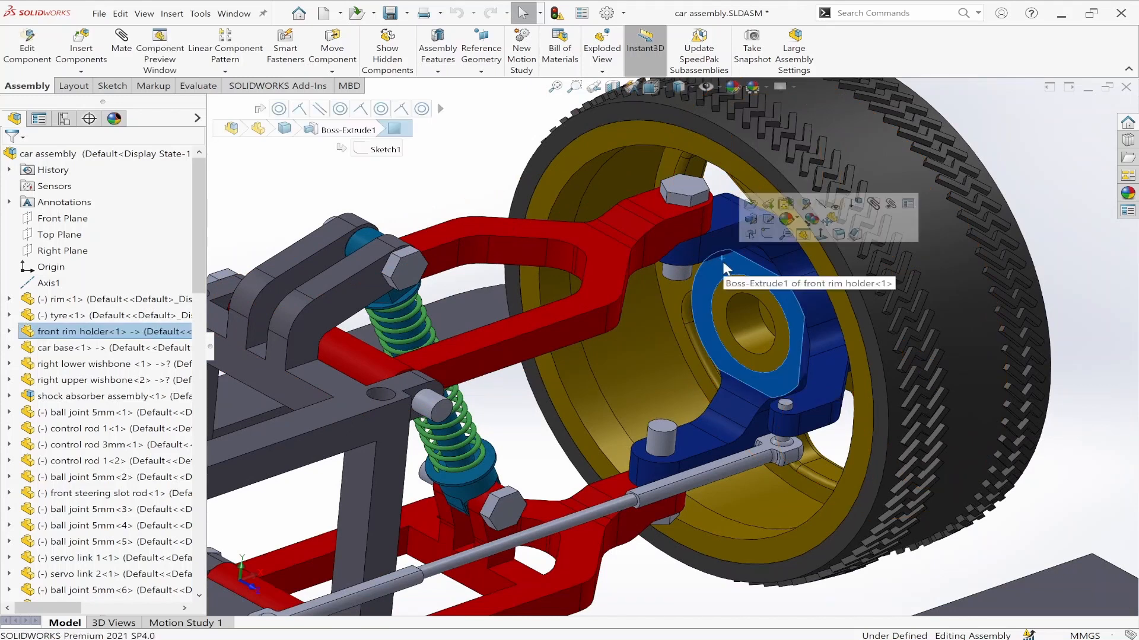
click(9, 332)
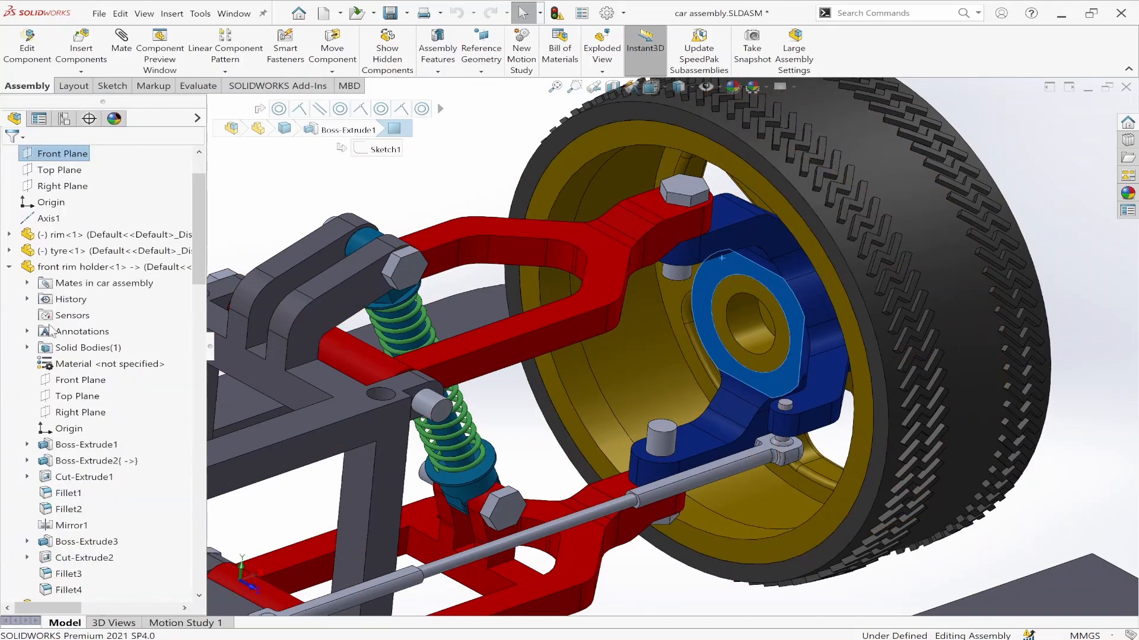
right_click(52, 273)
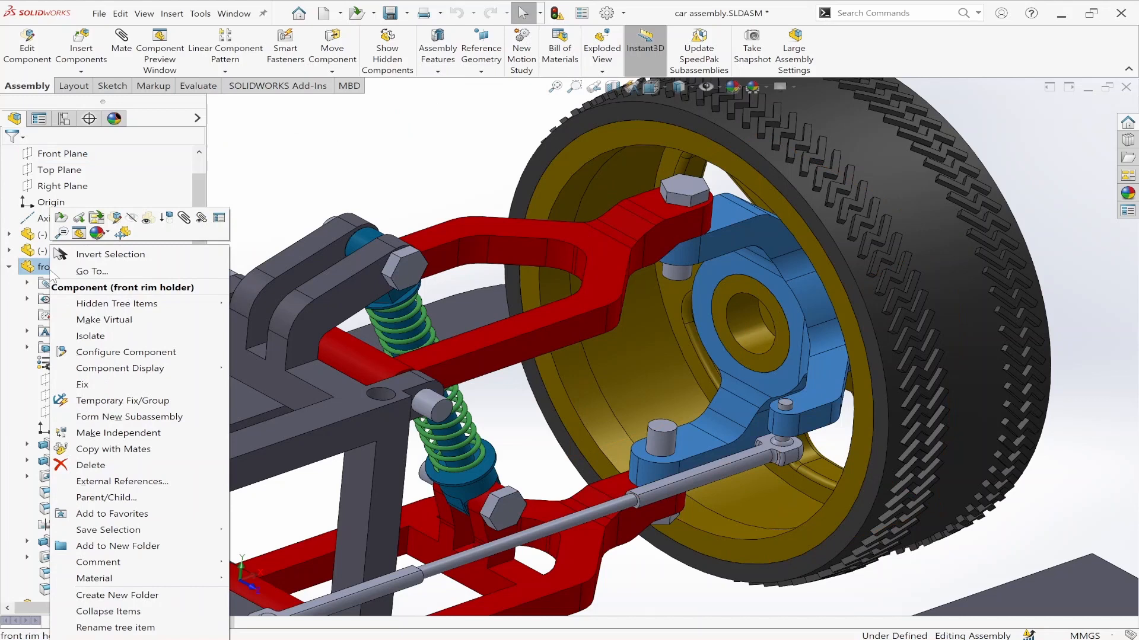
click(99, 218)
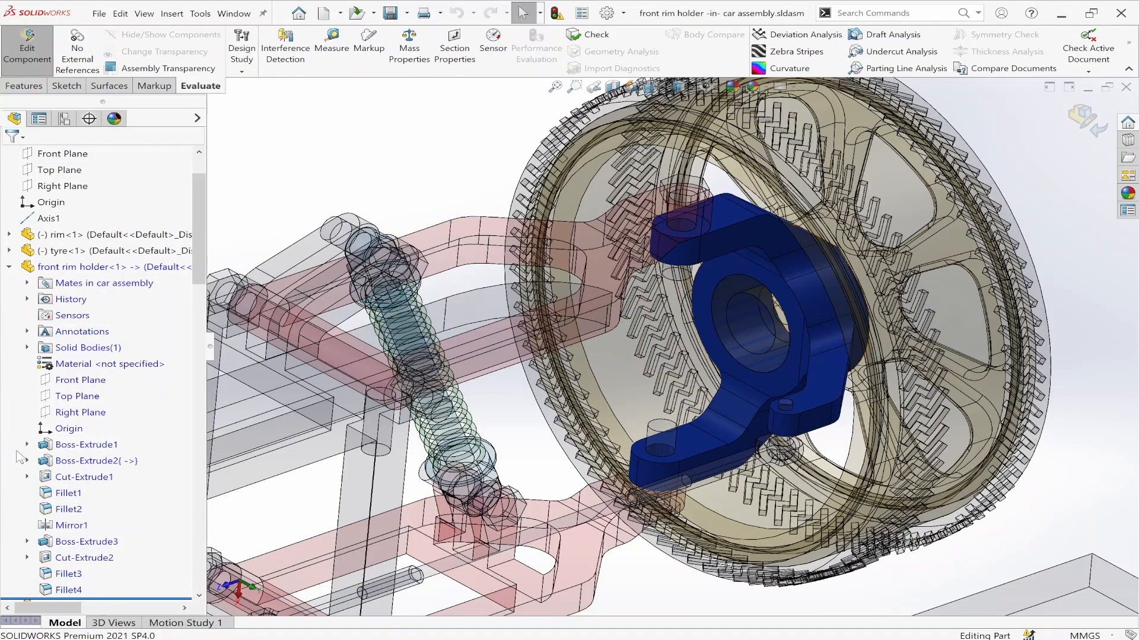
- Show Sketch1 under Boss-Extrude1 of the front rim holder and examine its two concentric circles up close
click(26, 445)
click(88, 461)
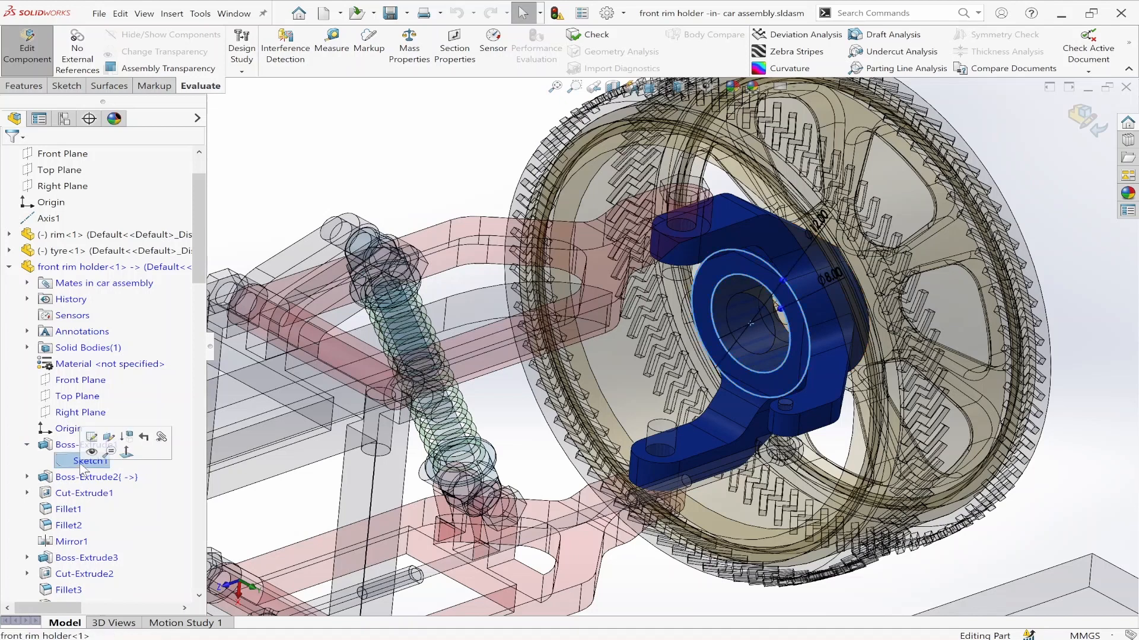
scroll(812, 303, up, 5)
middle_drag(682, 350, 811, 336)
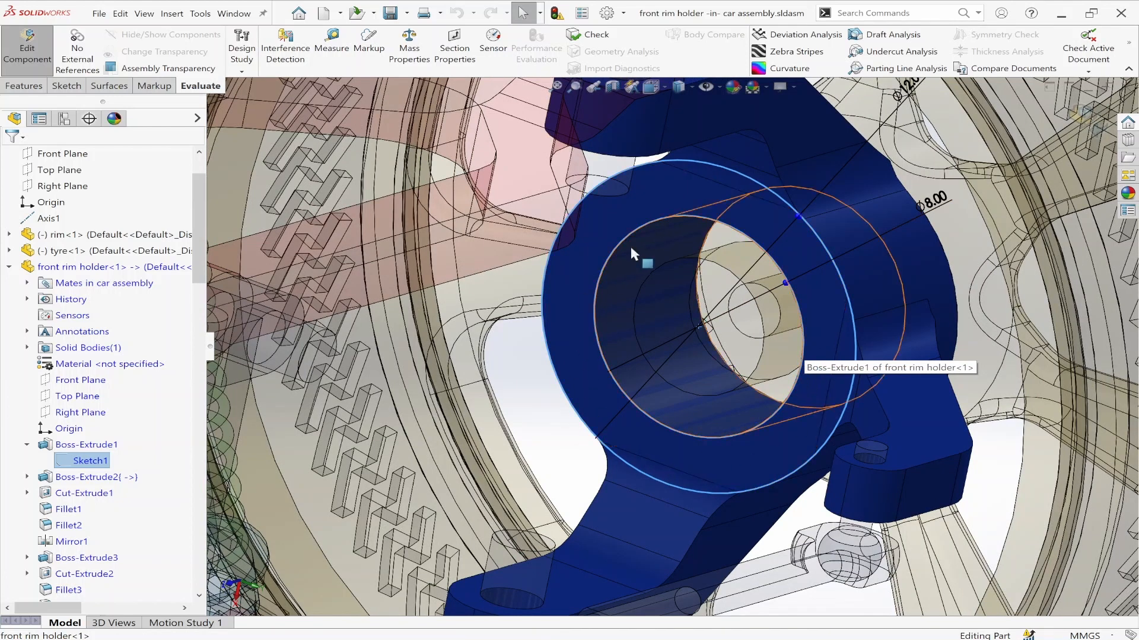
scroll(843, 224, up, 3)
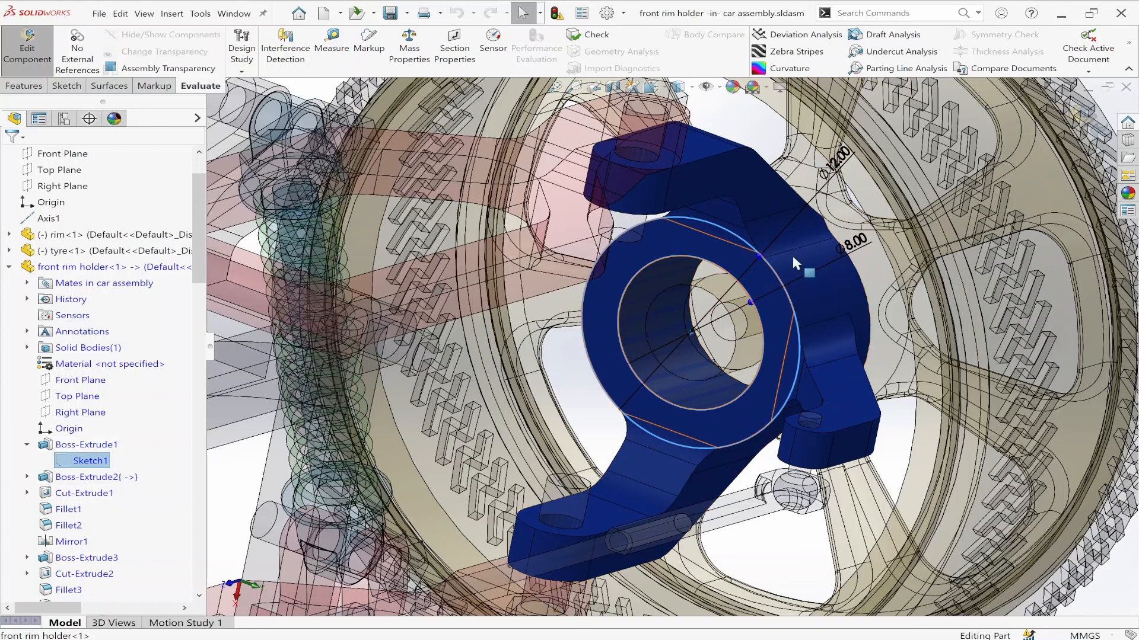
- Open the definition of the front rim holder's Boss-Extrude1, review its extrusion settings, and close it without changes
click(94, 445)
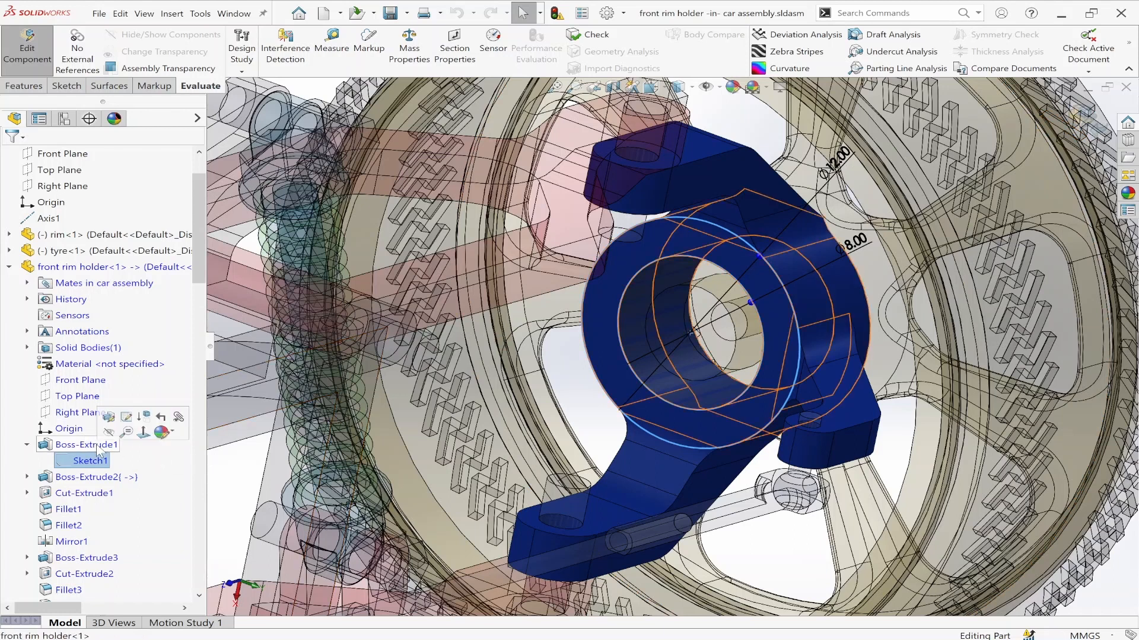
right_click(62, 451)
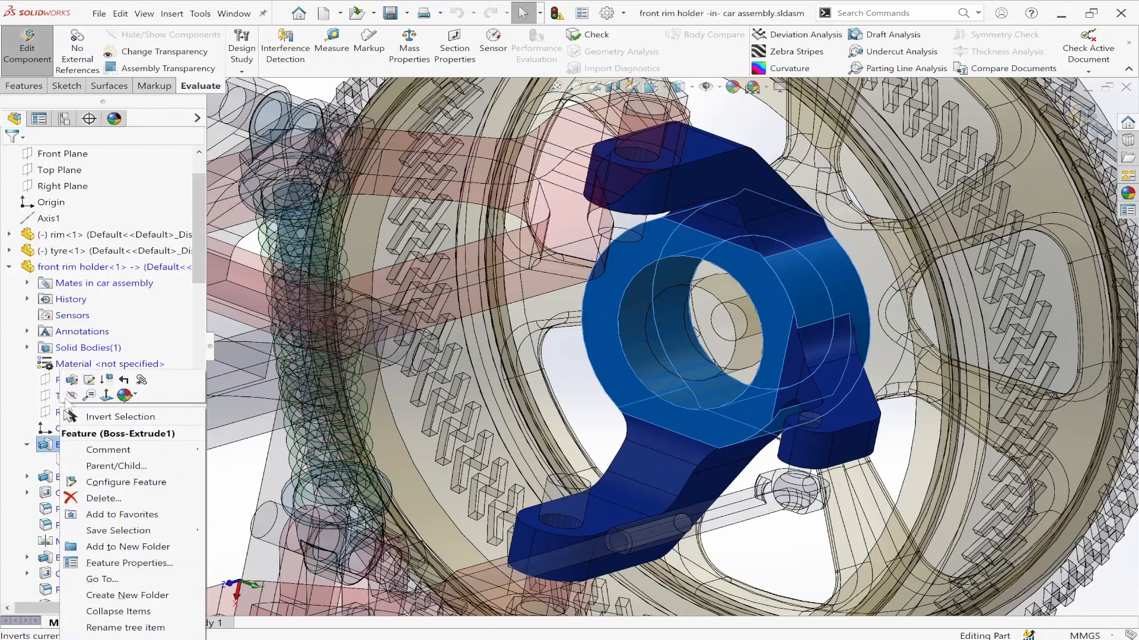
click(70, 380)
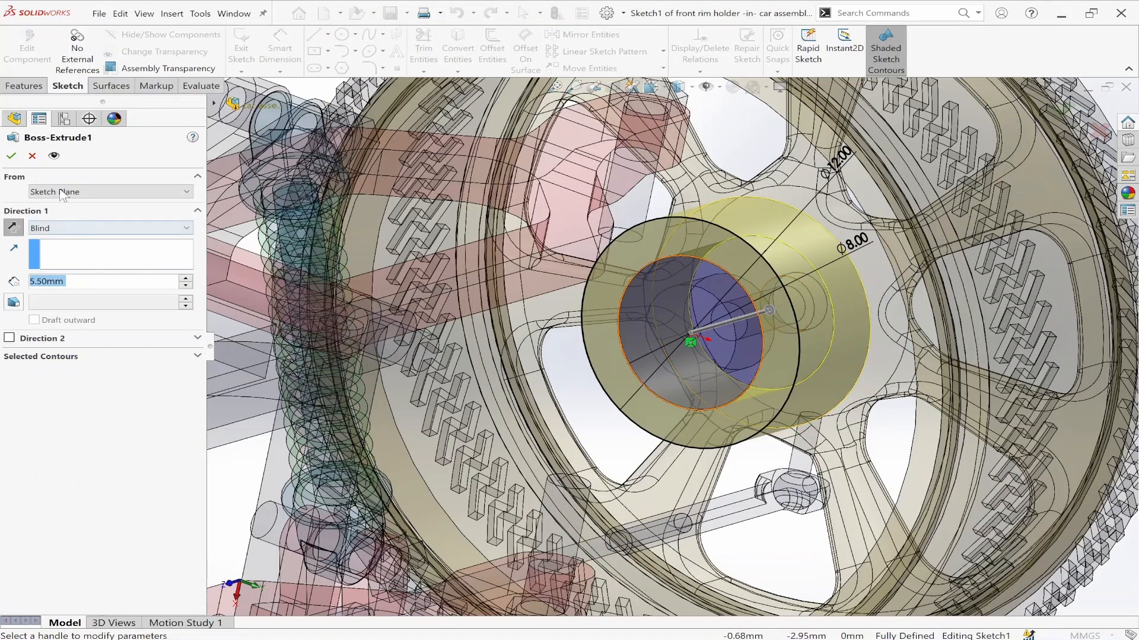
click(32, 156)
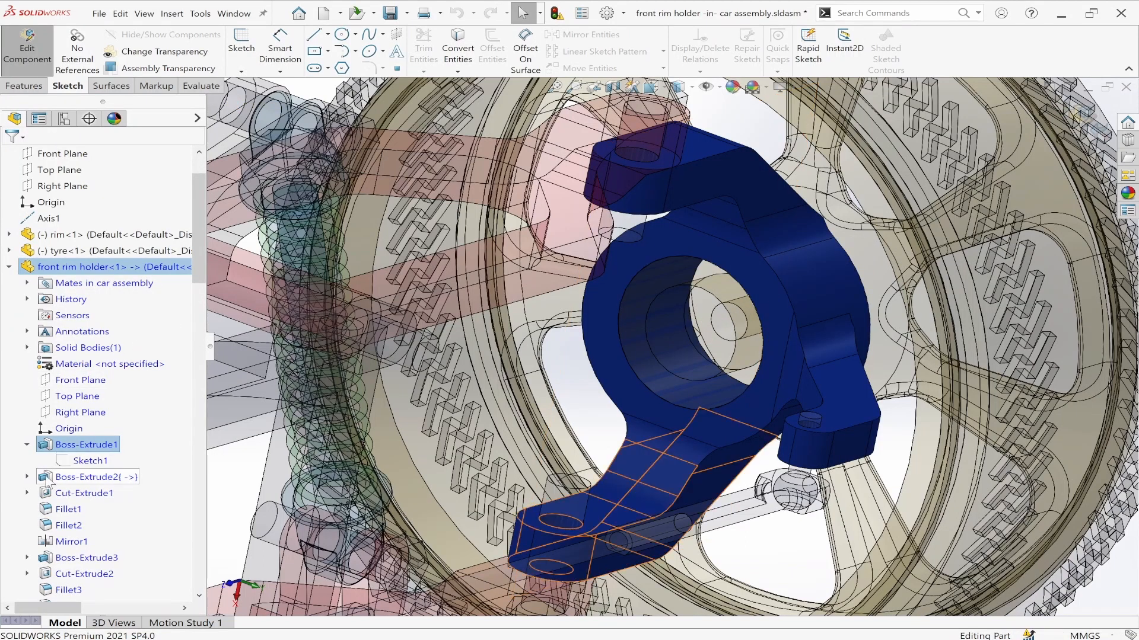
- Highlight Boss-Extrude2 and its Sketch2, and examine the bent arm profile on the front rim holder
click(61, 480)
scroll(107, 508, down, 2)
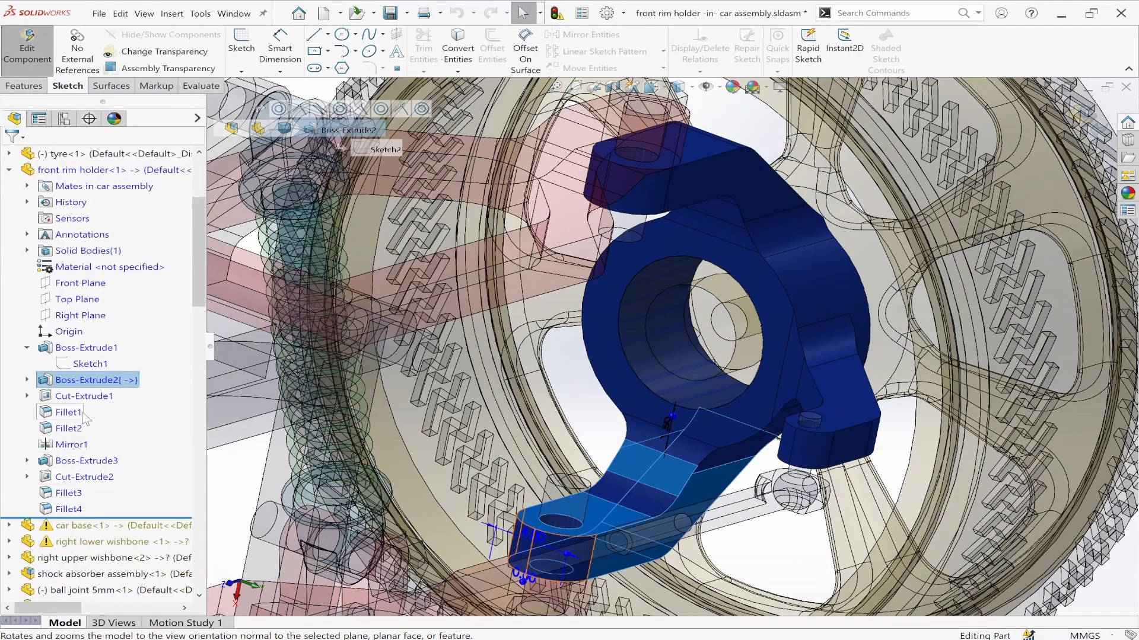
click(27, 380)
click(81, 397)
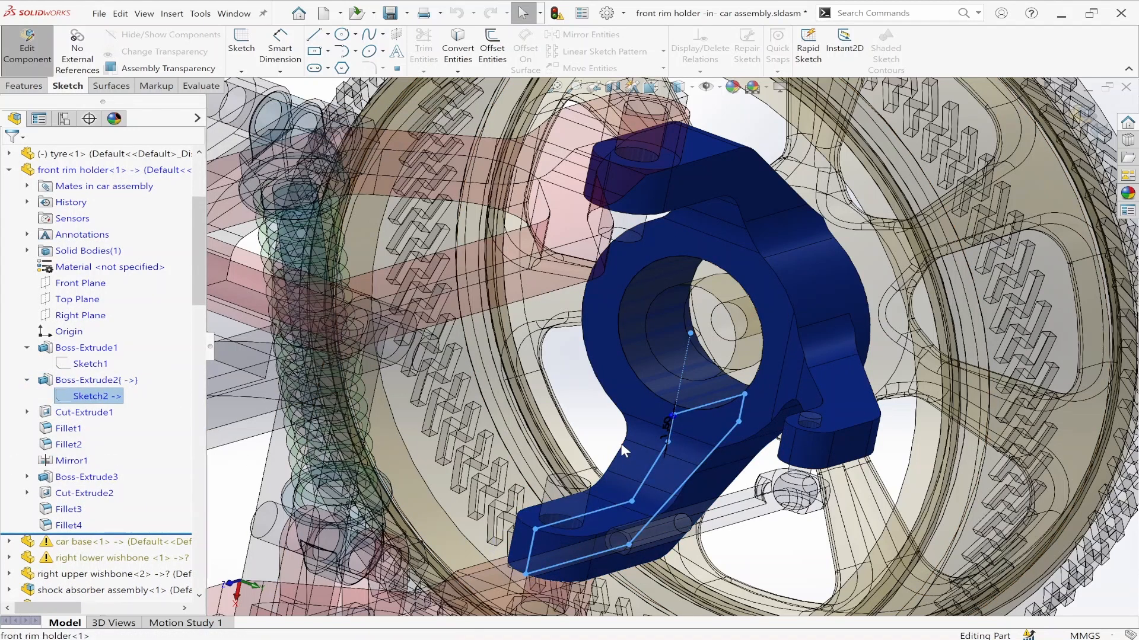
scroll(624, 446, up, 2)
middle_drag(632, 446, 663, 485)
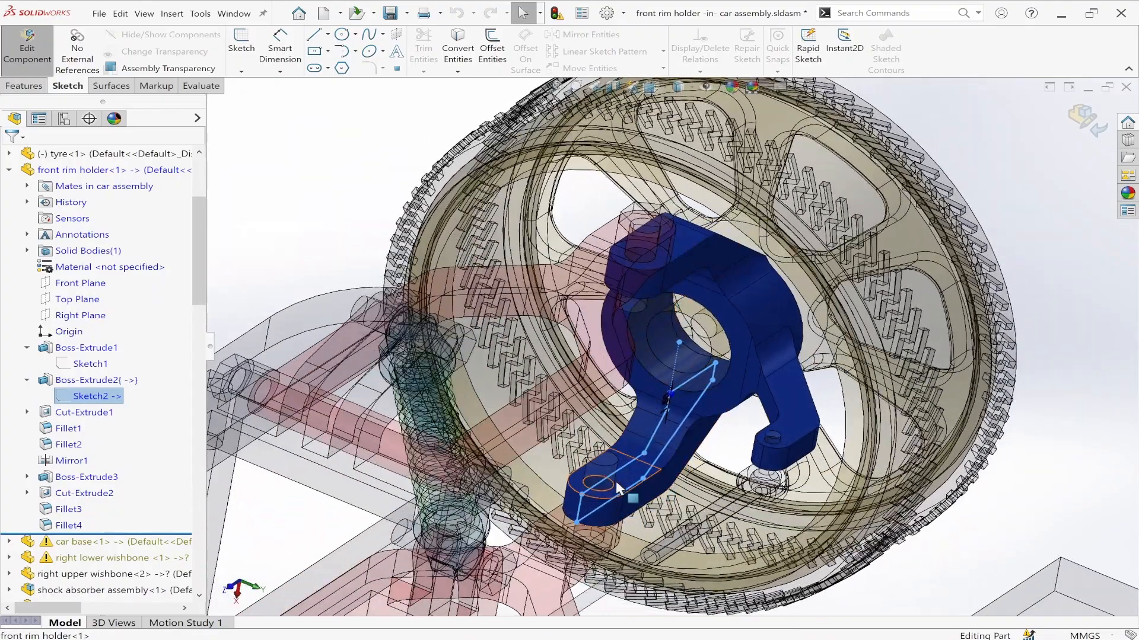
scroll(617, 487, down, 5)
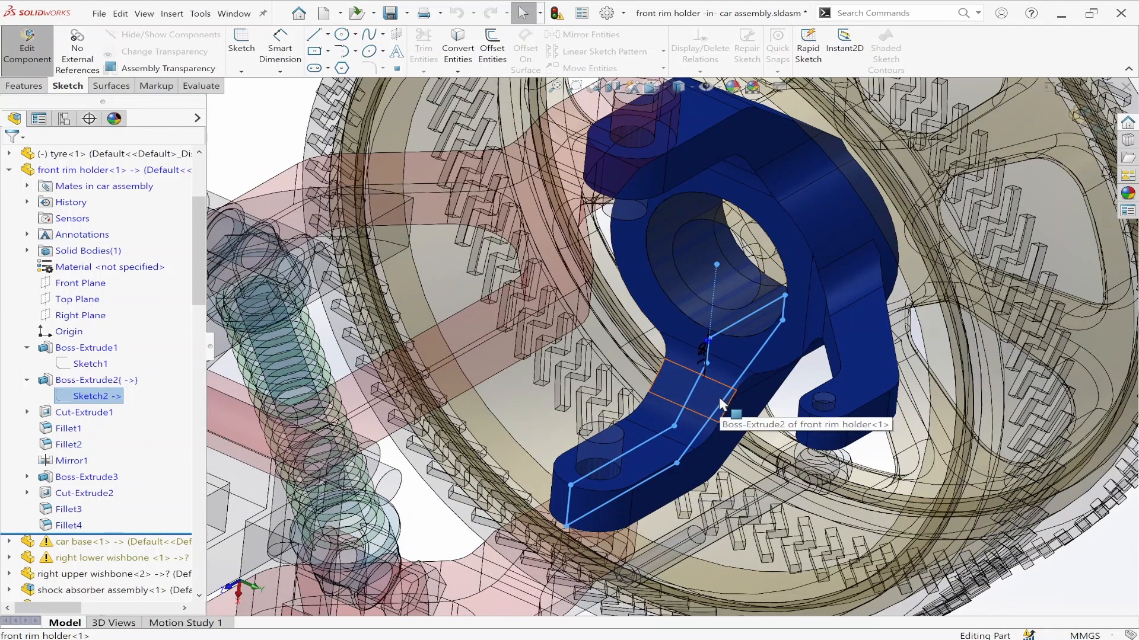
scroll(643, 317, up, 2)
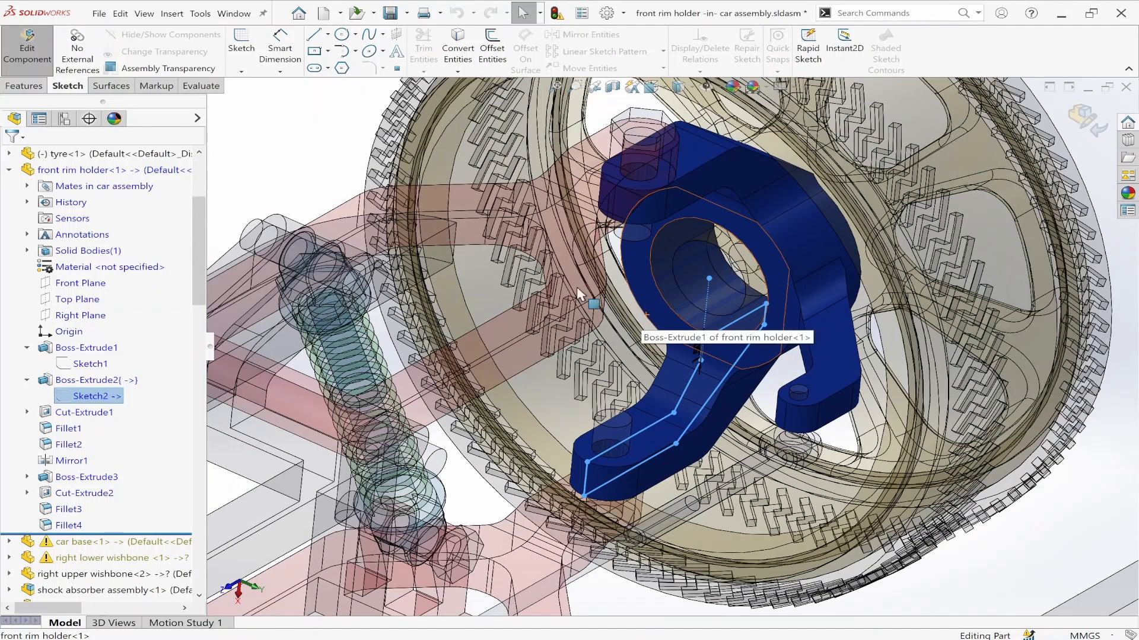
- Open Sketch2 of Boss-Extrude2, examine its profile and relations against the wishbone, and leave the sketch
right_click(76, 401)
click(121, 373)
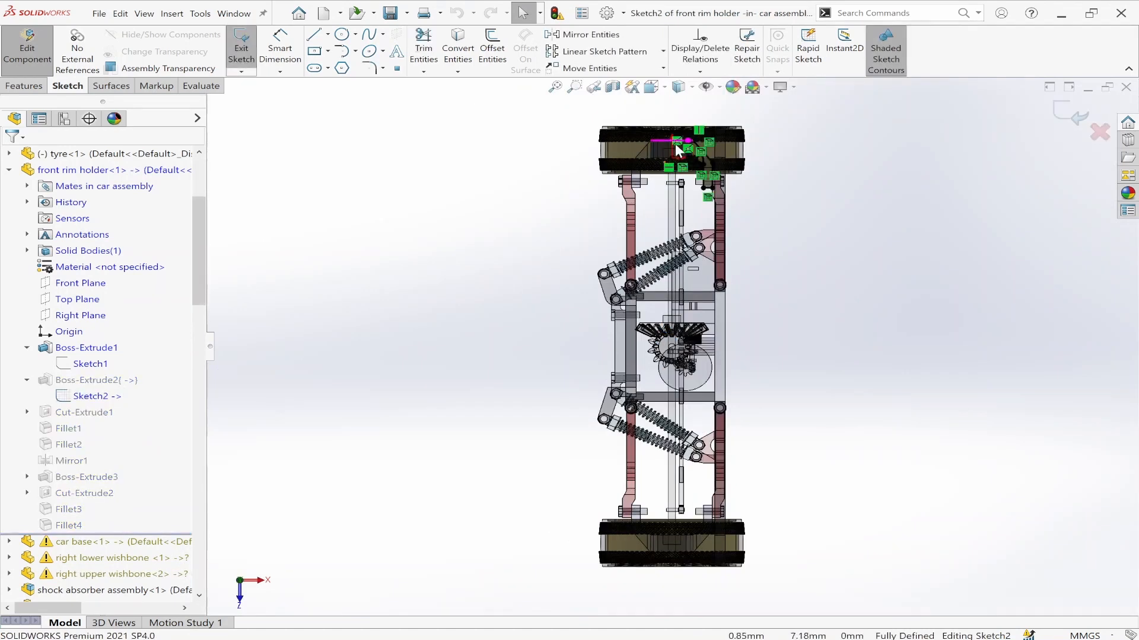
scroll(678, 150, down, 3)
scroll(753, 216, down, 5)
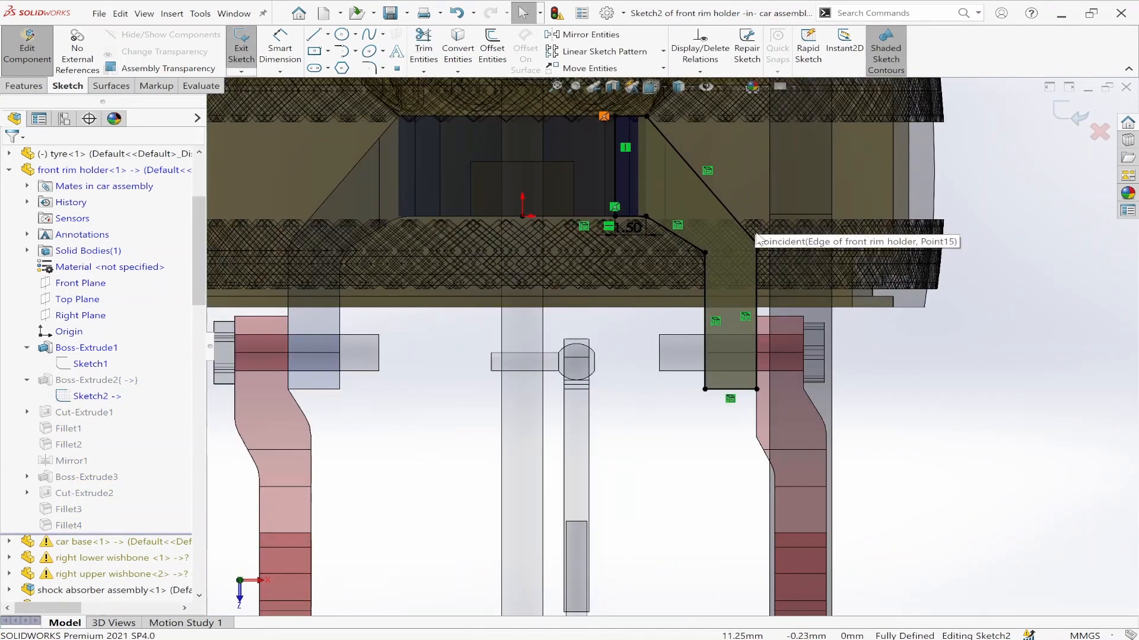
mouse_move(761, 344)
middle_down()
mouse_move(784, 344)
mouse_move(773, 358)
mouse_move(861, 291)
middle_up()
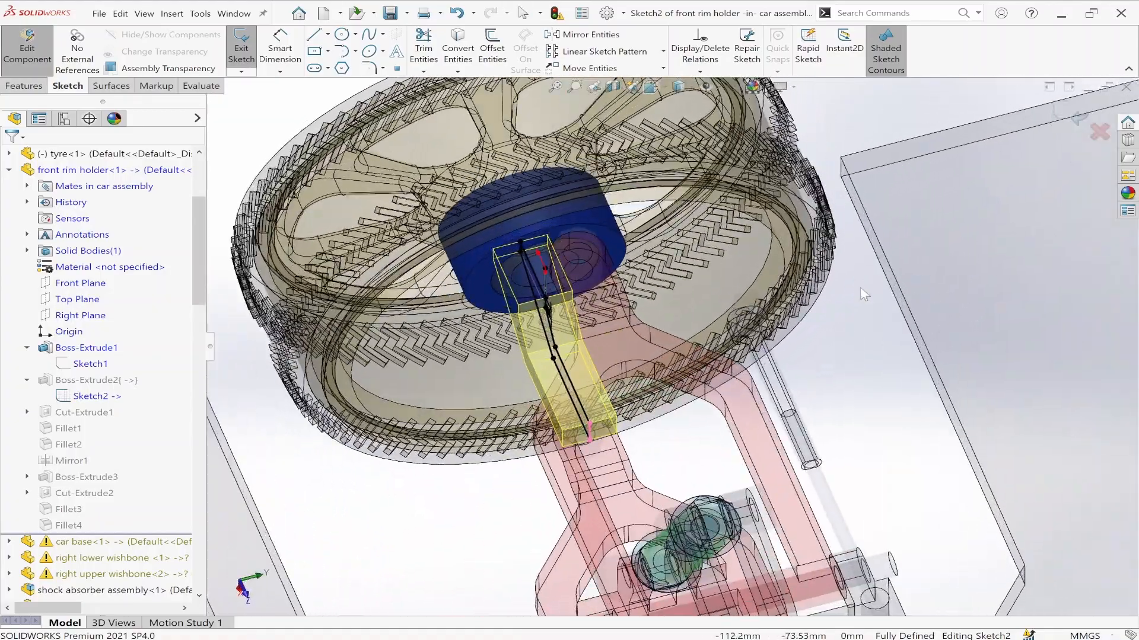
scroll(589, 422, down, 2)
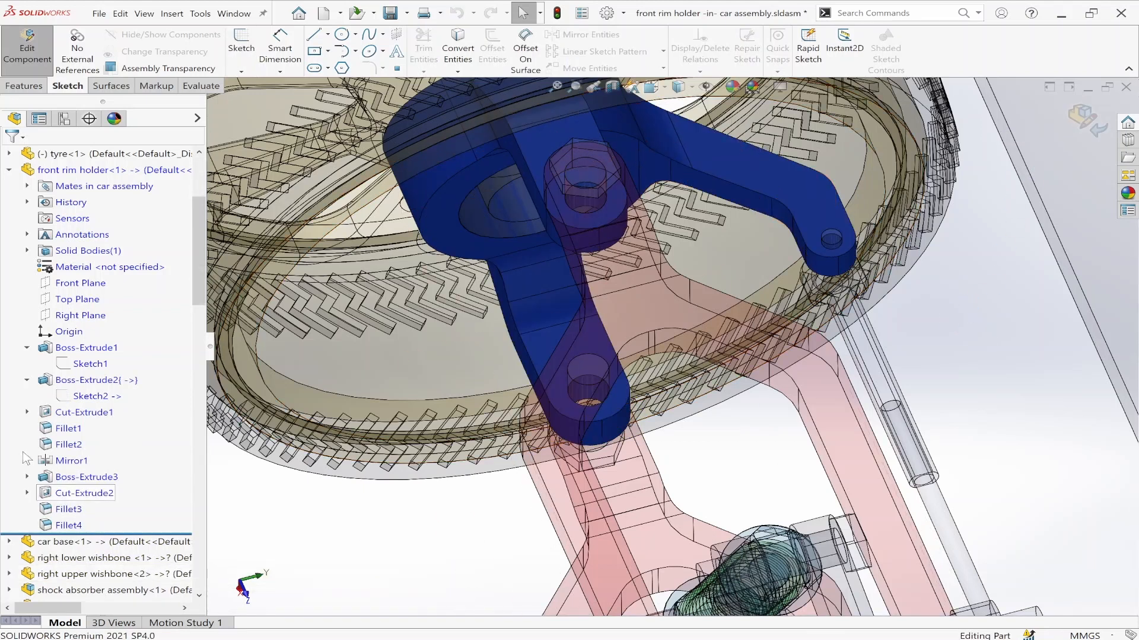
- Highlight Cut-Extrude1 and examine the hole through the end of the front rim holder's arm with its dimensions
click(71, 413)
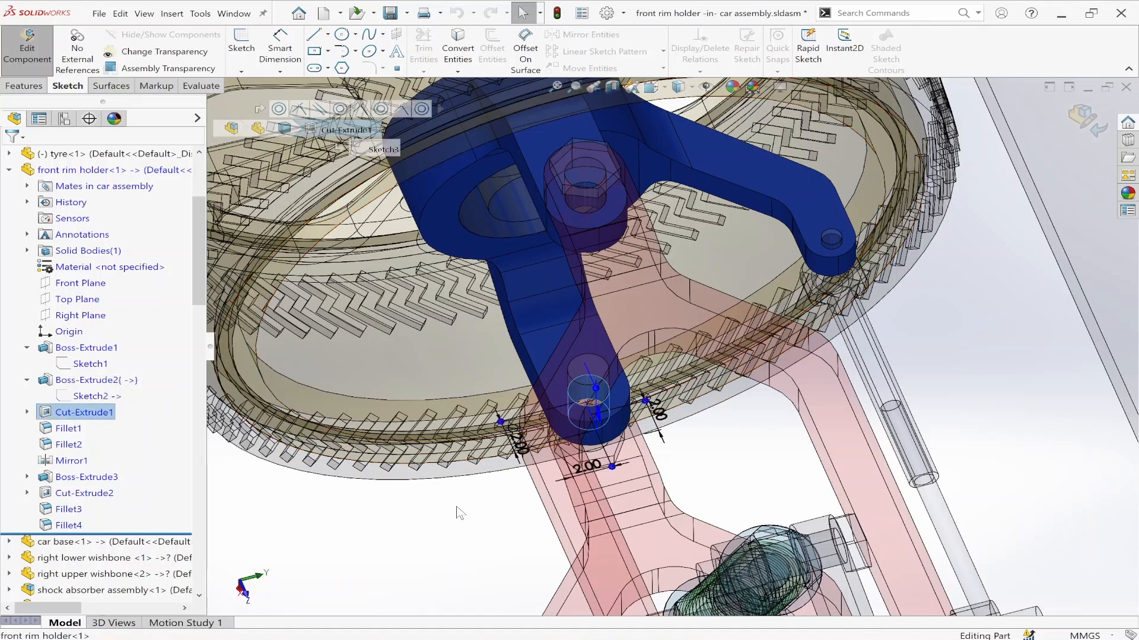
middle_drag(466, 518, 350, 466)
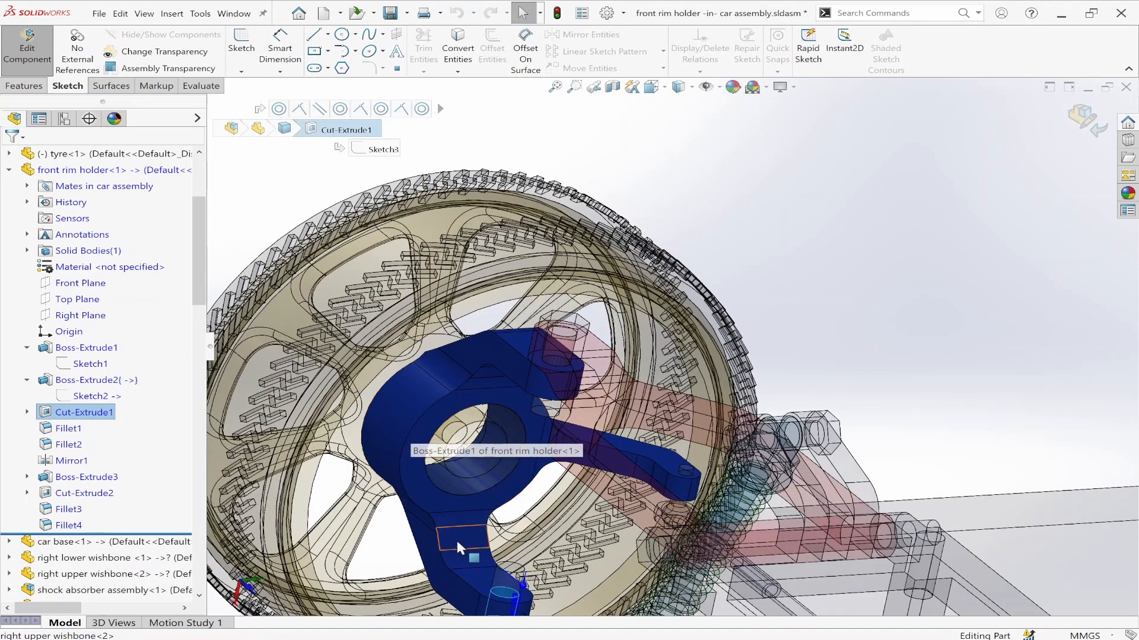
scroll(514, 539, up, 2)
scroll(522, 537, down, 2)
scroll(605, 498, down, 5)
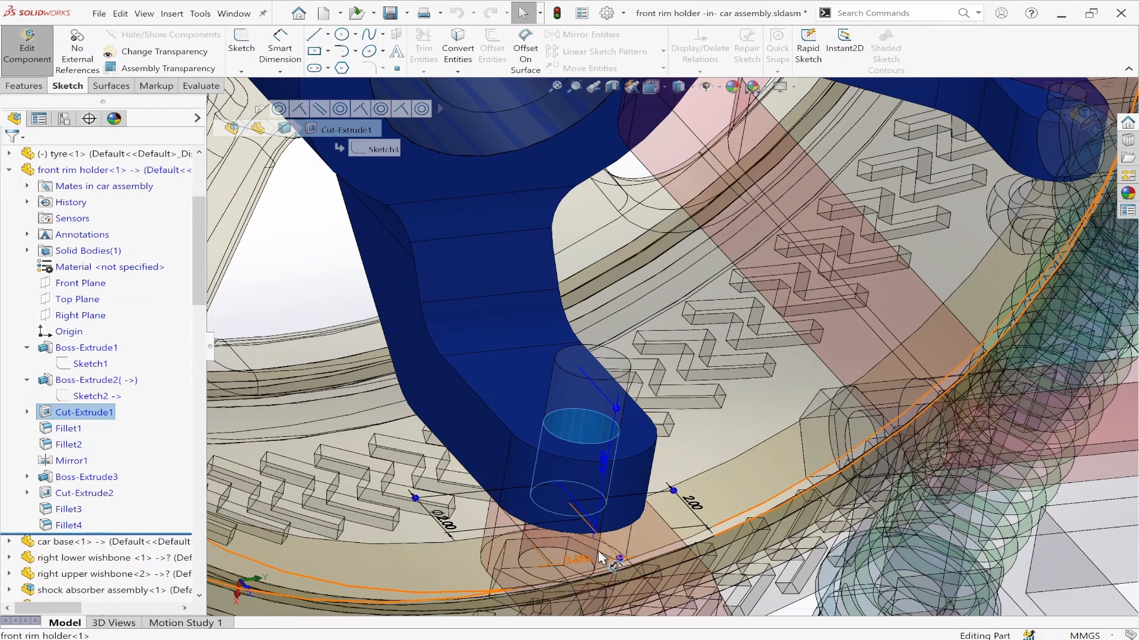
scroll(610, 569, up, 2)
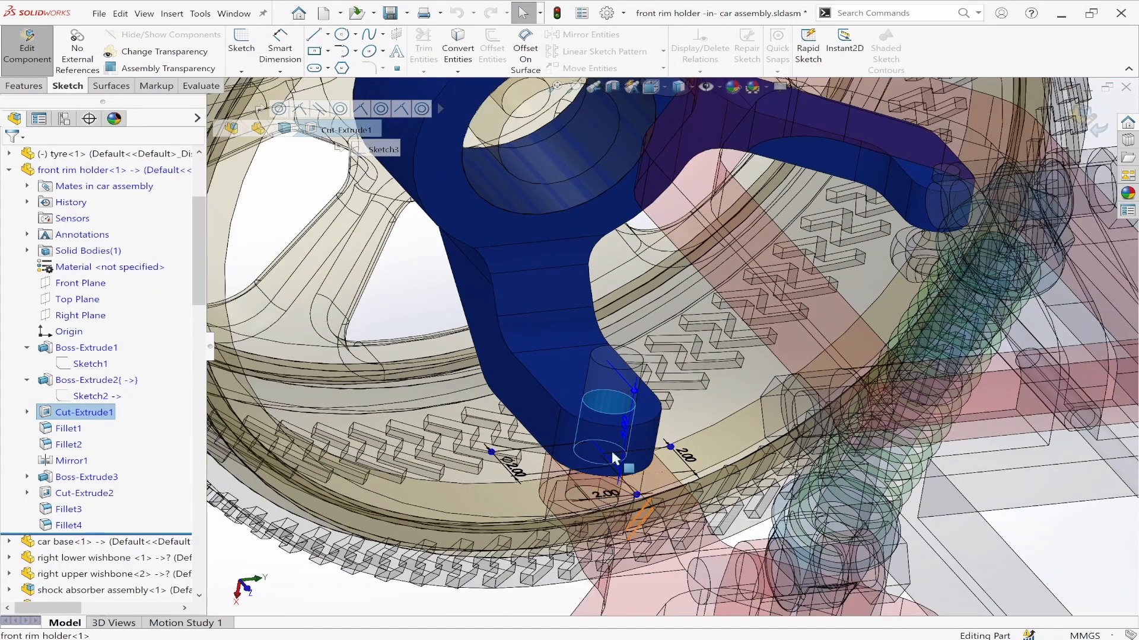
scroll(596, 462, up, 4)
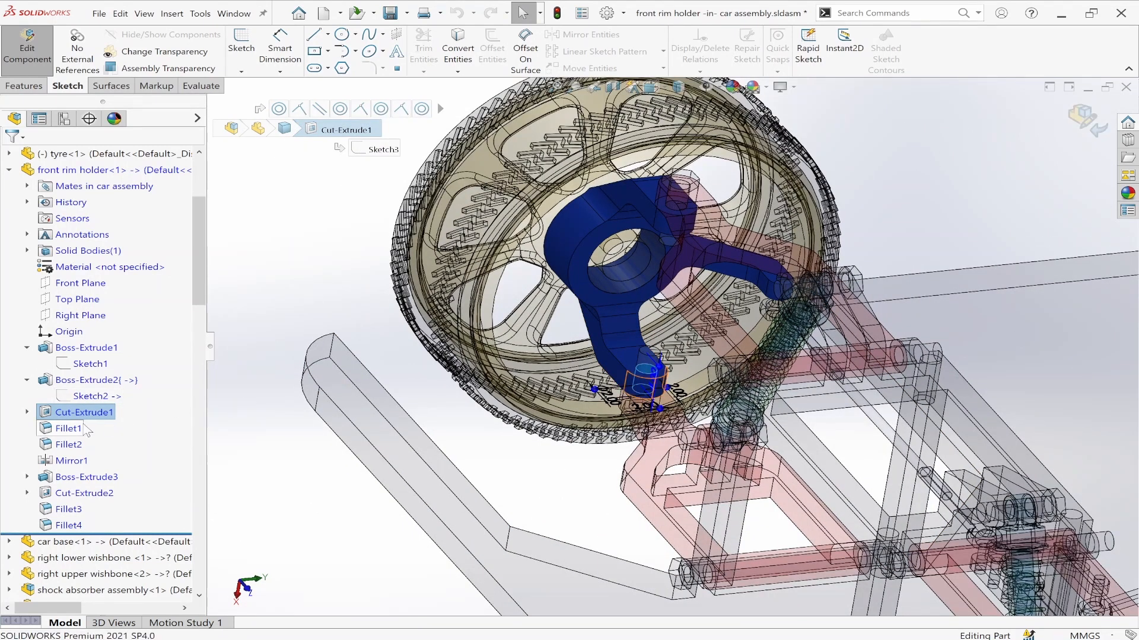
- Highlight Fillet1 at the arm's rounded end and Fillet2 along the arm's bends on the front rim holder
click(67, 429)
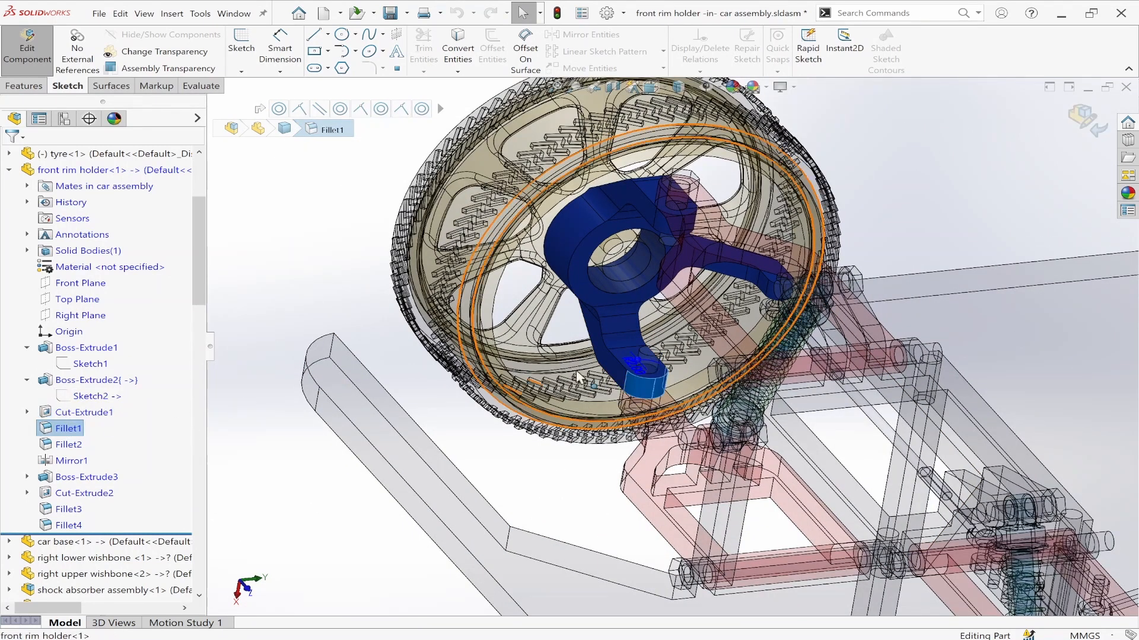
click(61, 446)
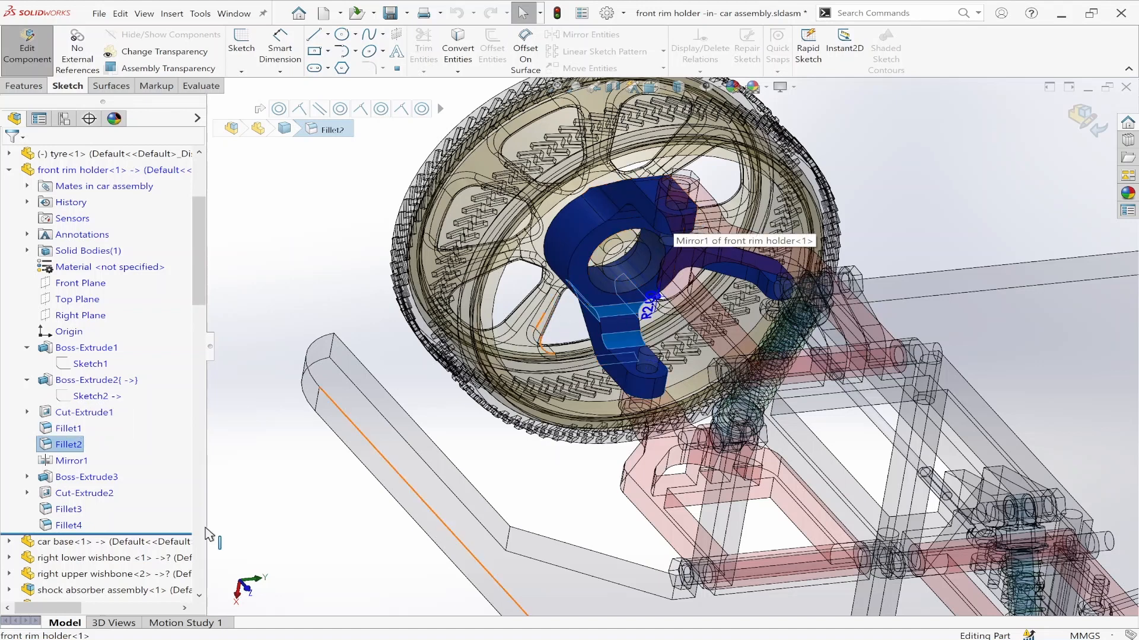
- Highlight Mirror1, and Boss-Extrude3 with its Sketch4, and examine the side arm on the front rim holder
click(61, 463)
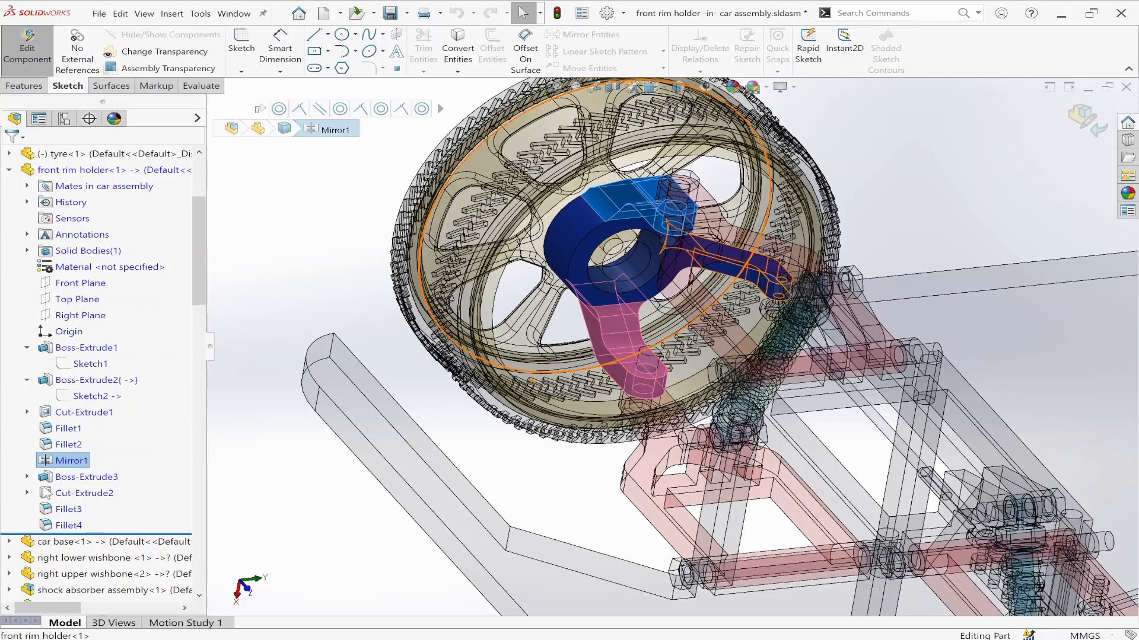
click(63, 480)
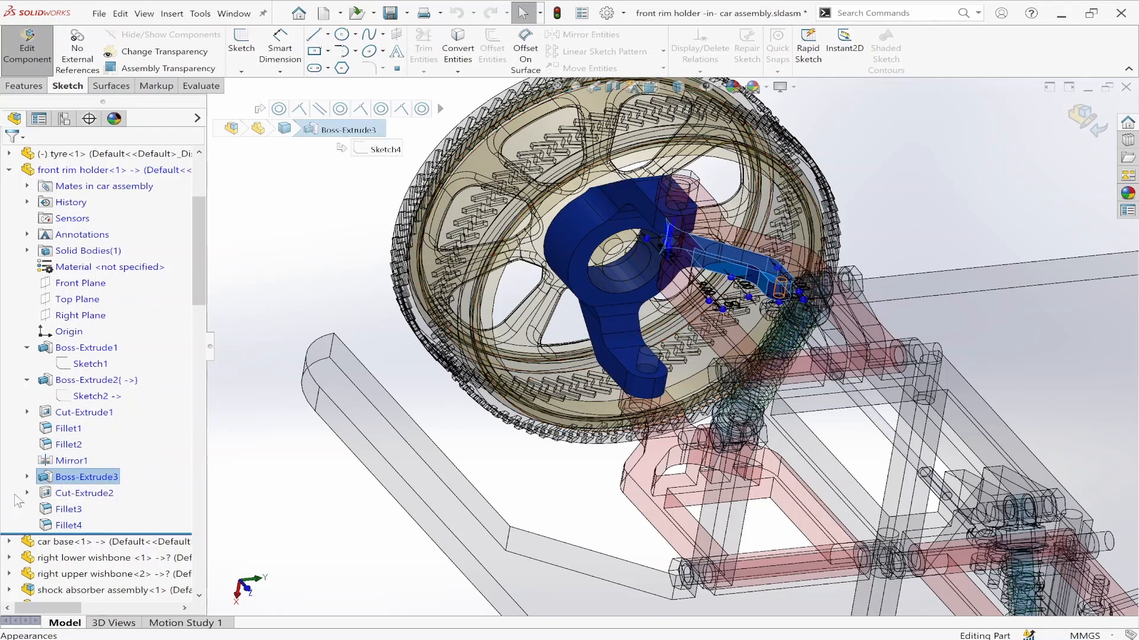
click(27, 478)
click(101, 494)
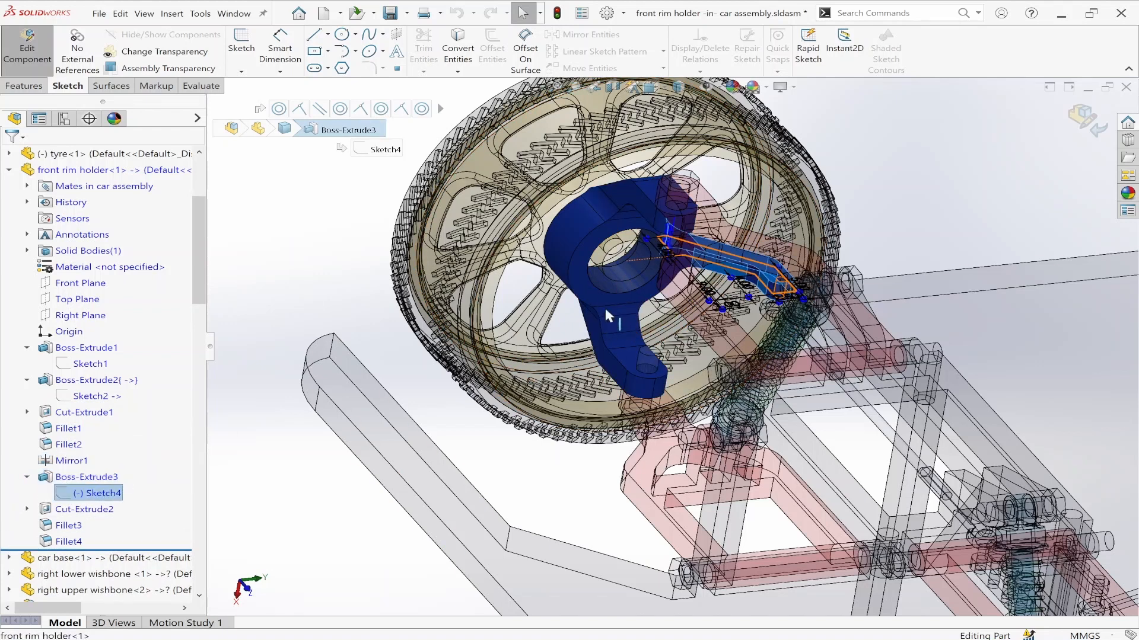
scroll(720, 296, down, 5)
middle_drag(719, 297, 758, 209)
click(83, 477)
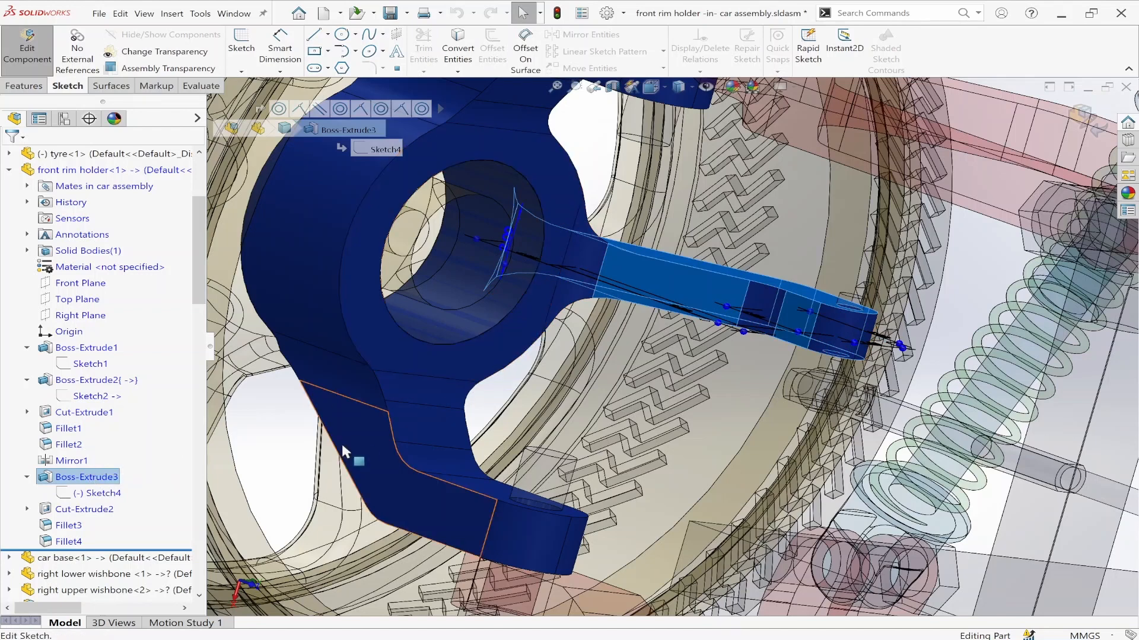
scroll(452, 438, up, 5)
key(Escape)
scroll(763, 358, down, 2)
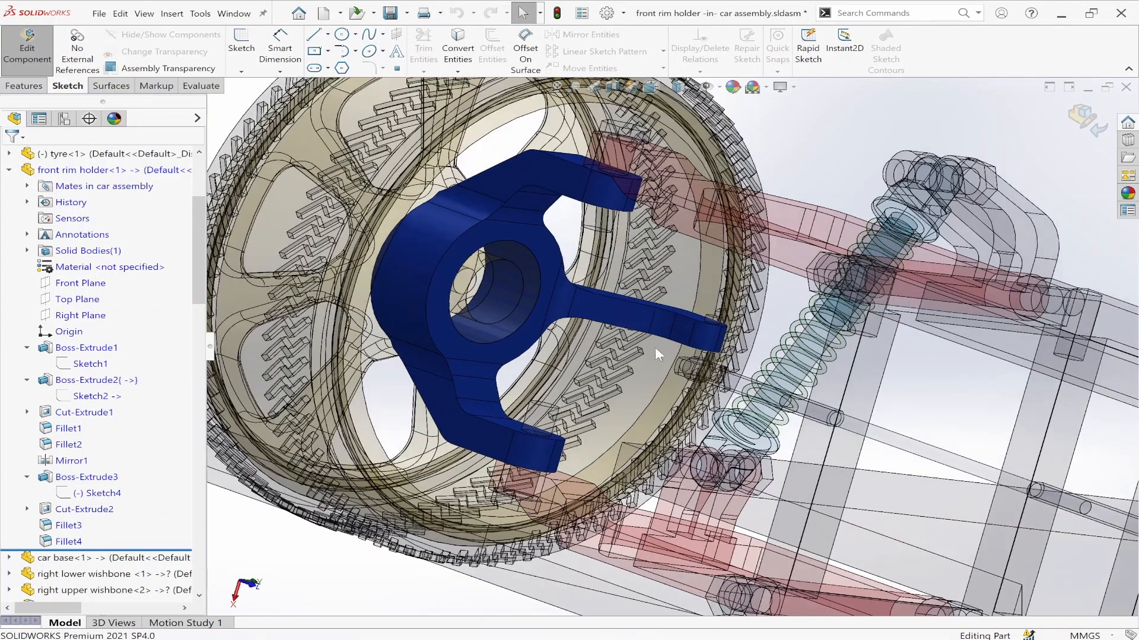
- Highlight Cut-Extrude2 and examine the hole through the end of the side arm with its dimensions
middle_drag(601, 341, 572, 348)
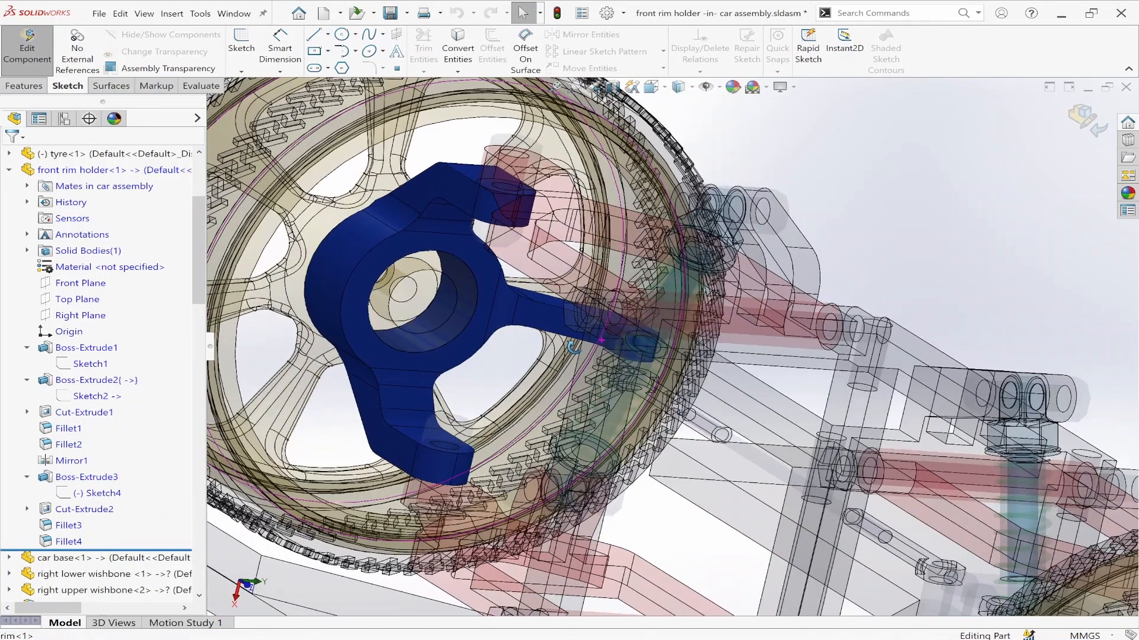
click(66, 509)
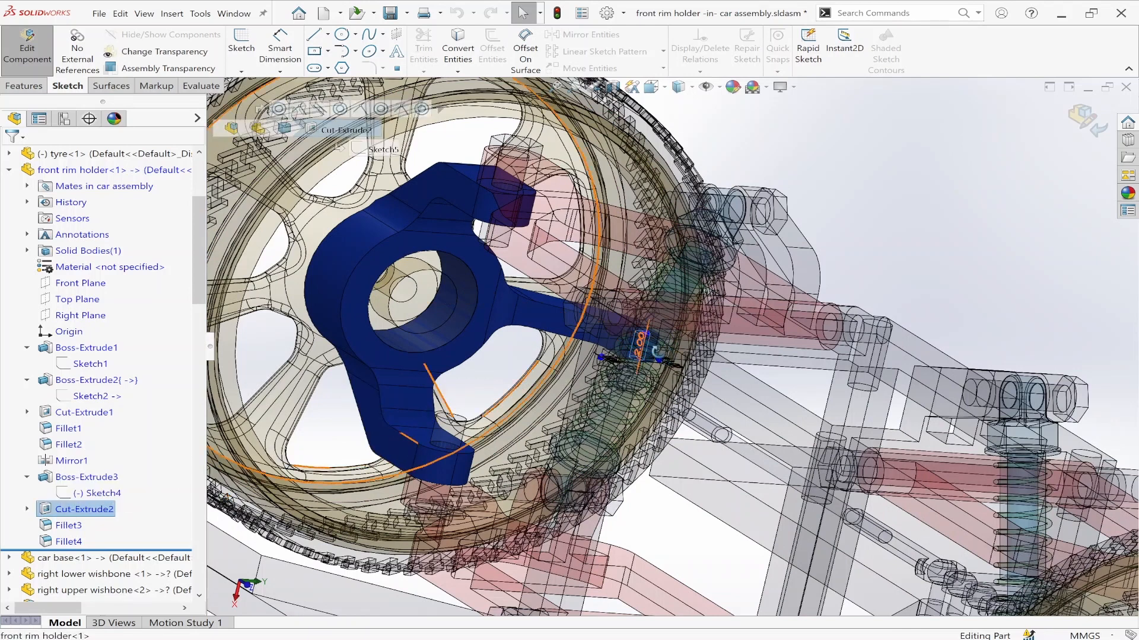
mouse_move(659, 350)
middle_down()
mouse_move(672, 408)
mouse_move(632, 437)
middle_up()
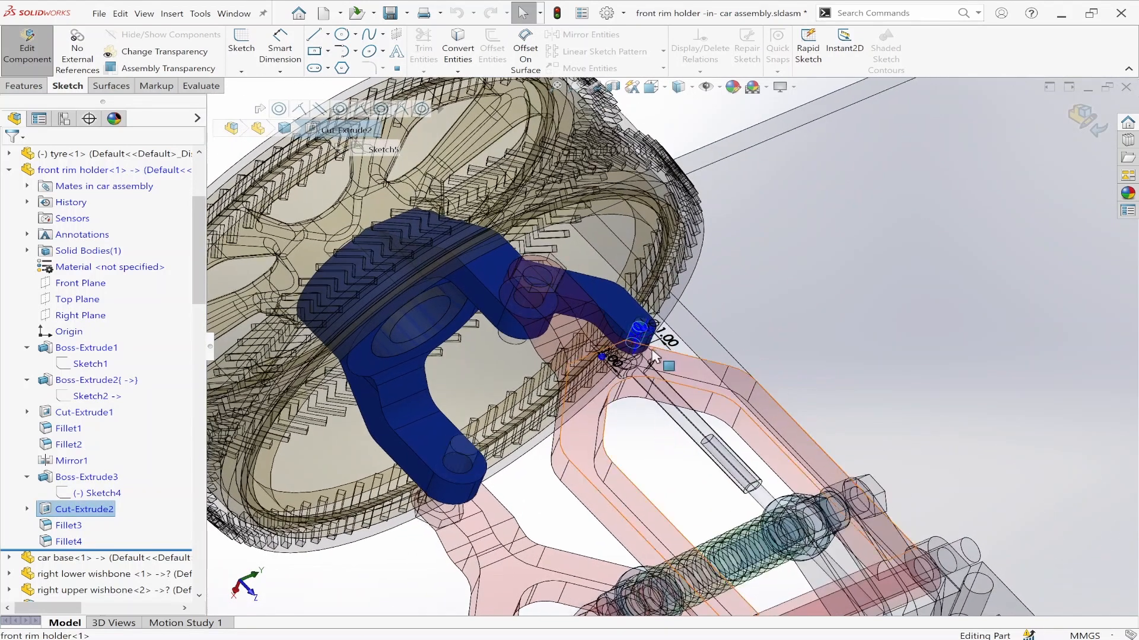
key(Escape)
- Examine how the front rim holder's arms meet the steering rod and wishbones, and inspect its central bore
scroll(682, 359, up, 6)
middle_drag(667, 403, 696, 422)
scroll(711, 397, down, 3)
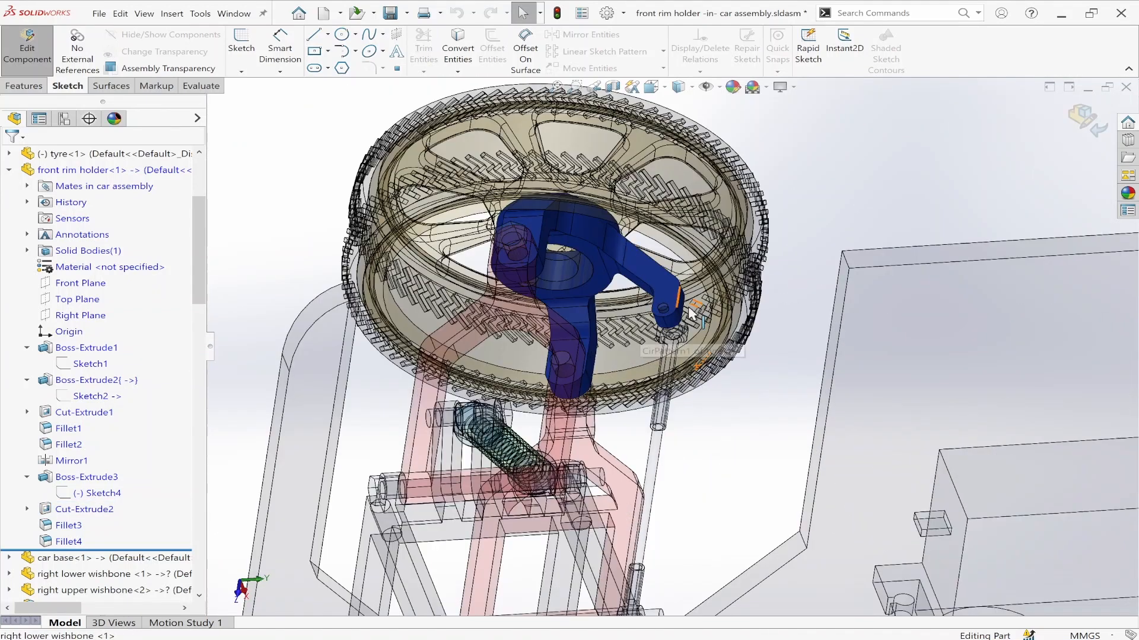
scroll(691, 314, down, 2)
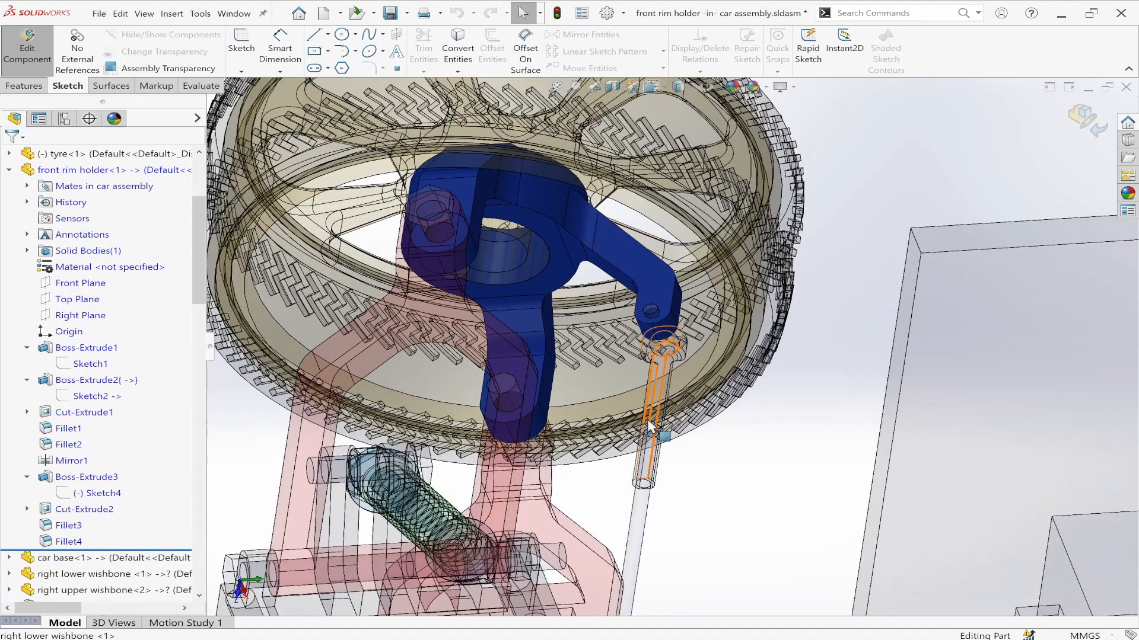
scroll(665, 483, up, 5)
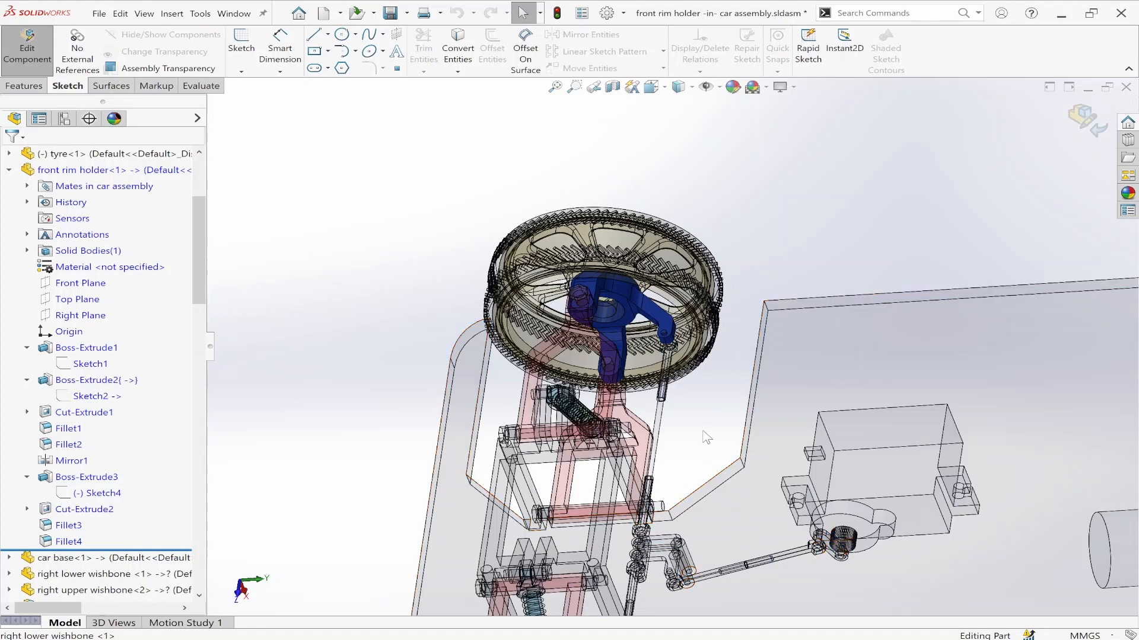
scroll(616, 348, down, 4)
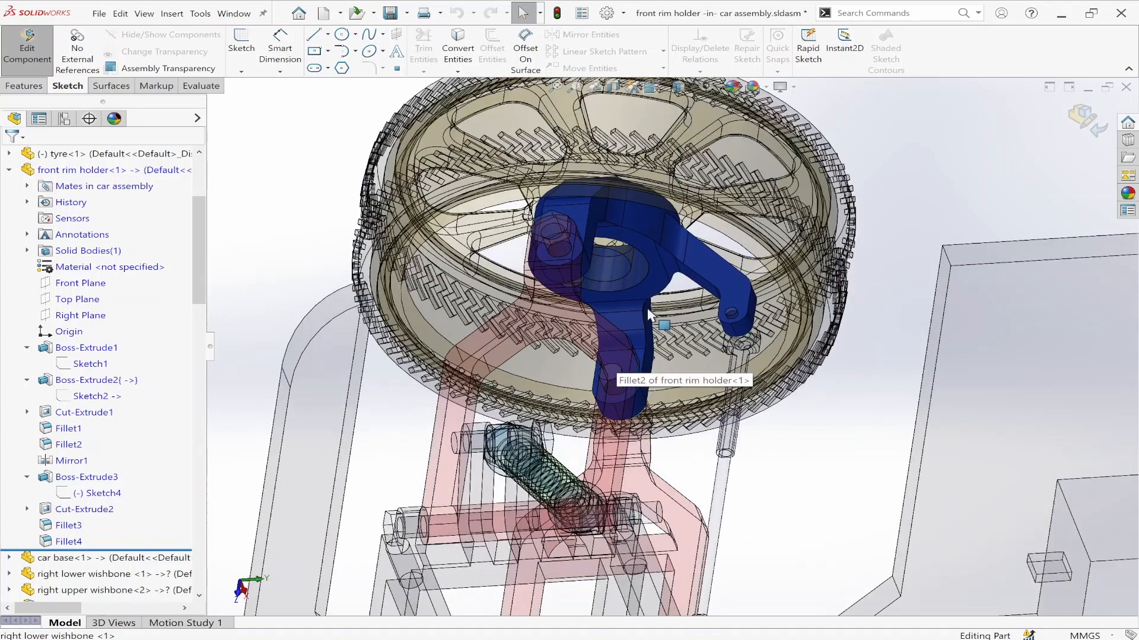
middle_drag(622, 294, 632, 254)
scroll(636, 255, down, 5)
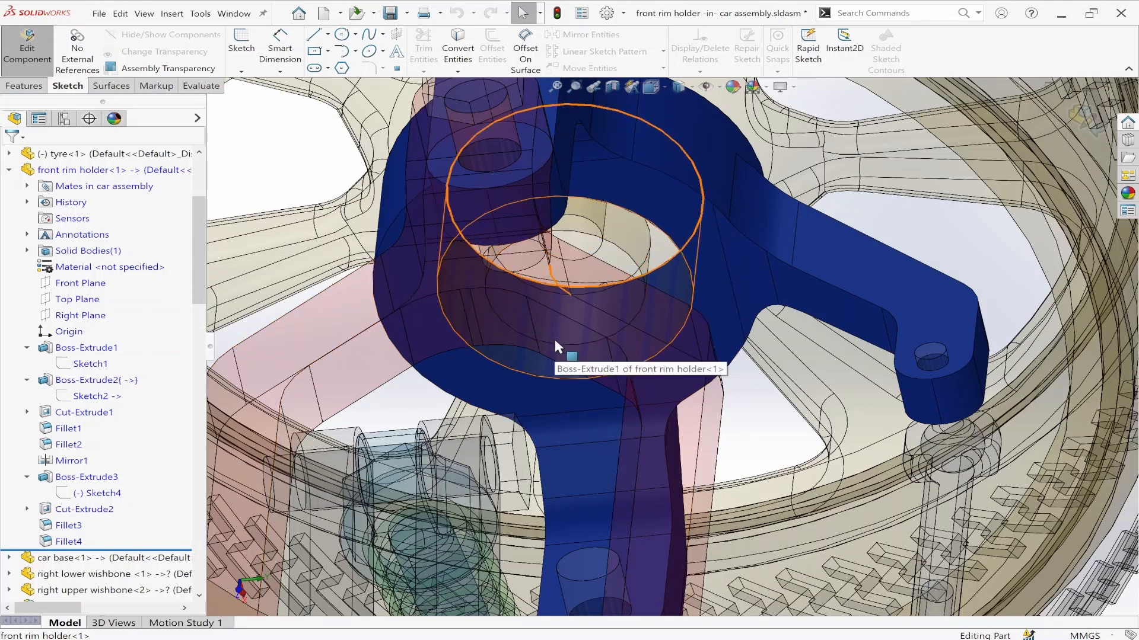
scroll(586, 369, up, 5)
mouse_move(586, 369)
middle_down()
mouse_move(644, 346)
mouse_move(605, 341)
mouse_move(596, 362)
middle_up()
scroll(644, 346, down, 2)
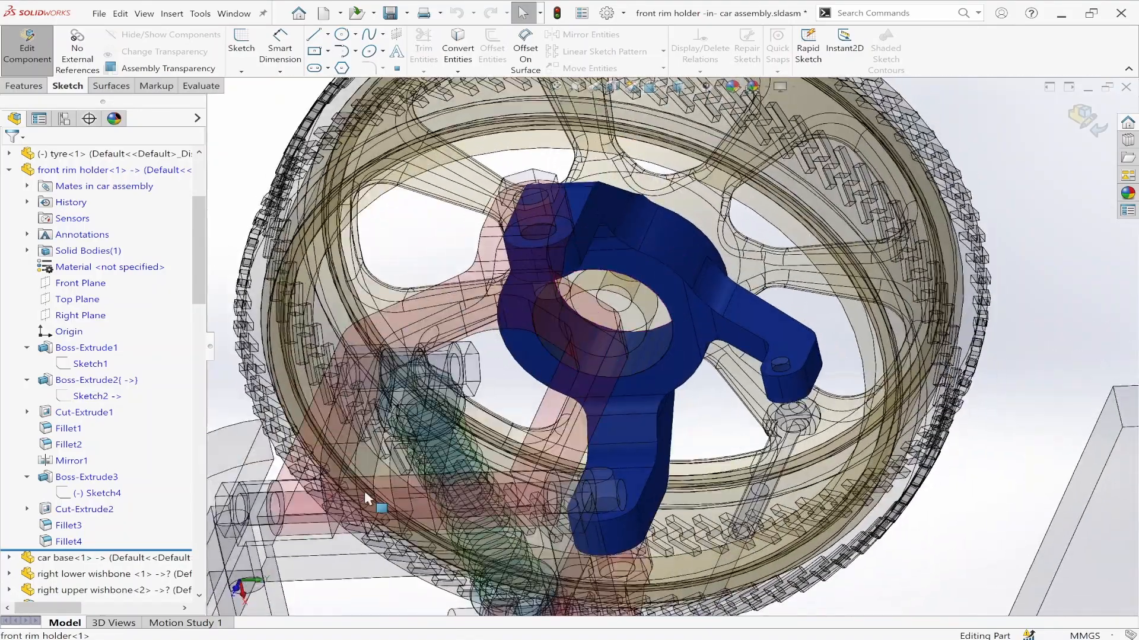
- Highlight Fillet3 and Fillet4 on the front rim holder's side arm, and leave component editing
click(67, 526)
click(67, 541)
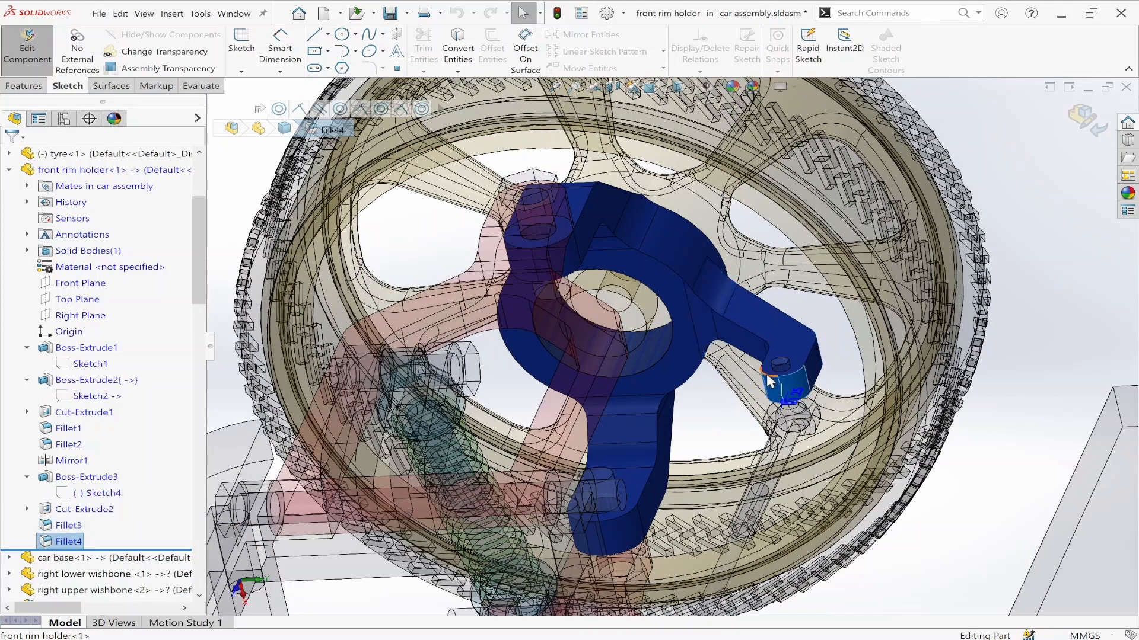
scroll(672, 333, up, 5)
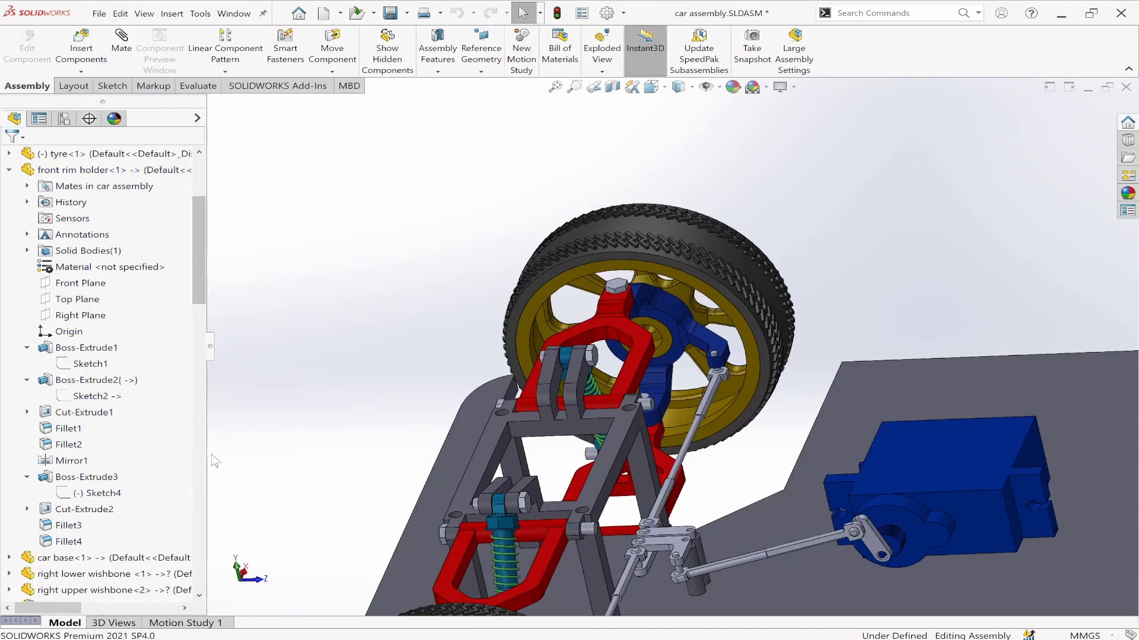
- Open the front rim holder part in its own window and show it in isometric view
right_click(81, 175)
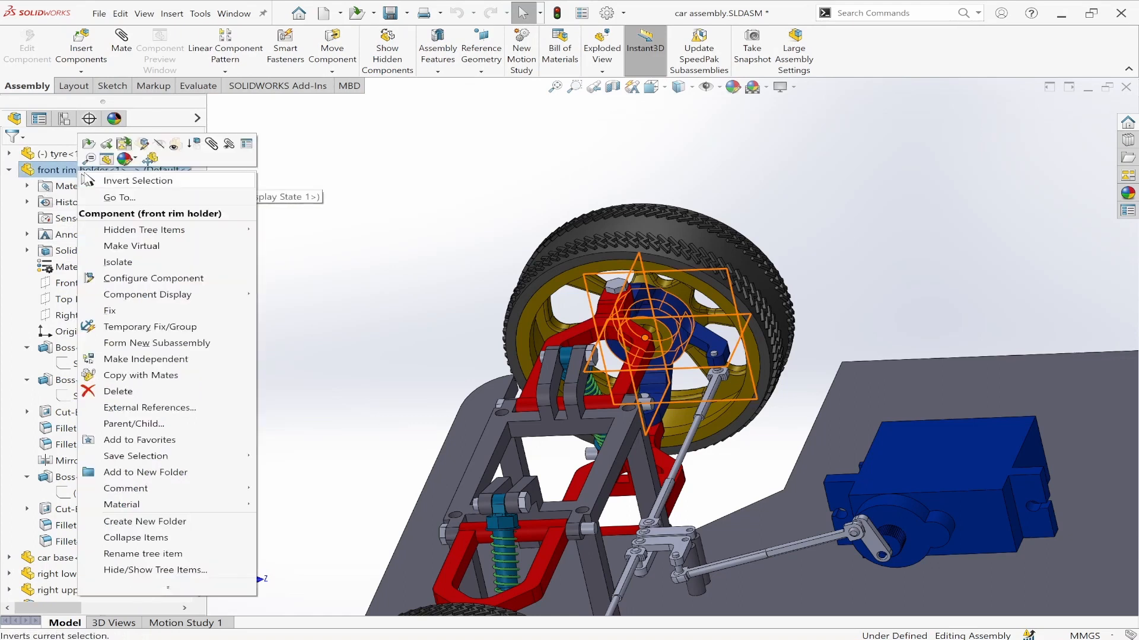
key(Escape)
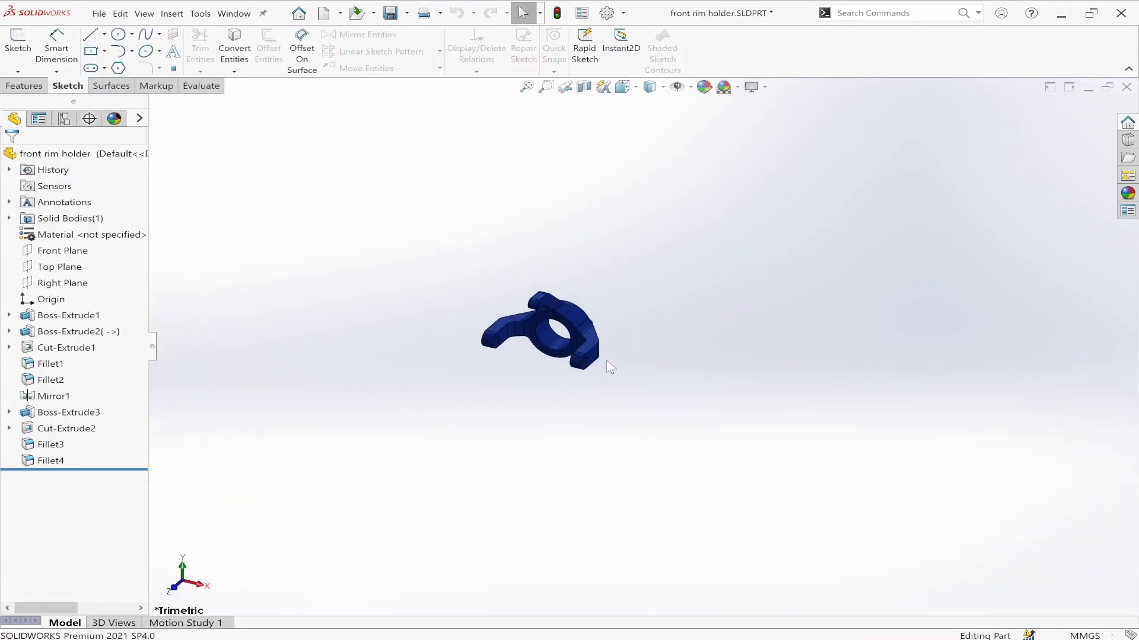
key(ctrl+7)
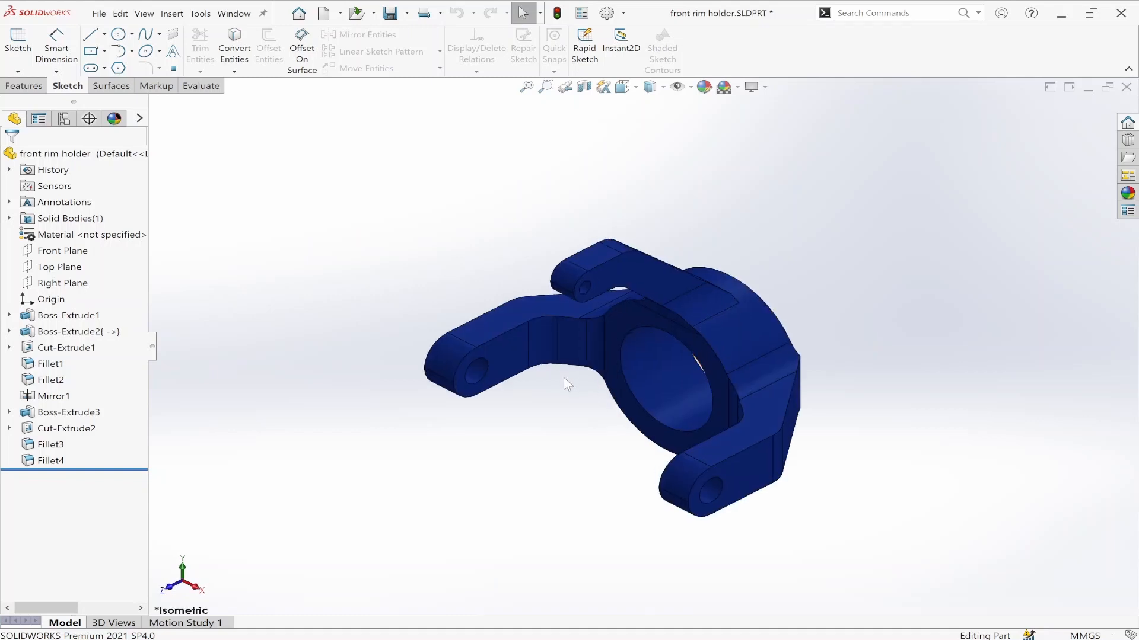
- Highlight Boss-Extrude1 and its Sketch1, and examine the ring's circle diameters and extrusion depth
scroll(593, 409, down, 2)
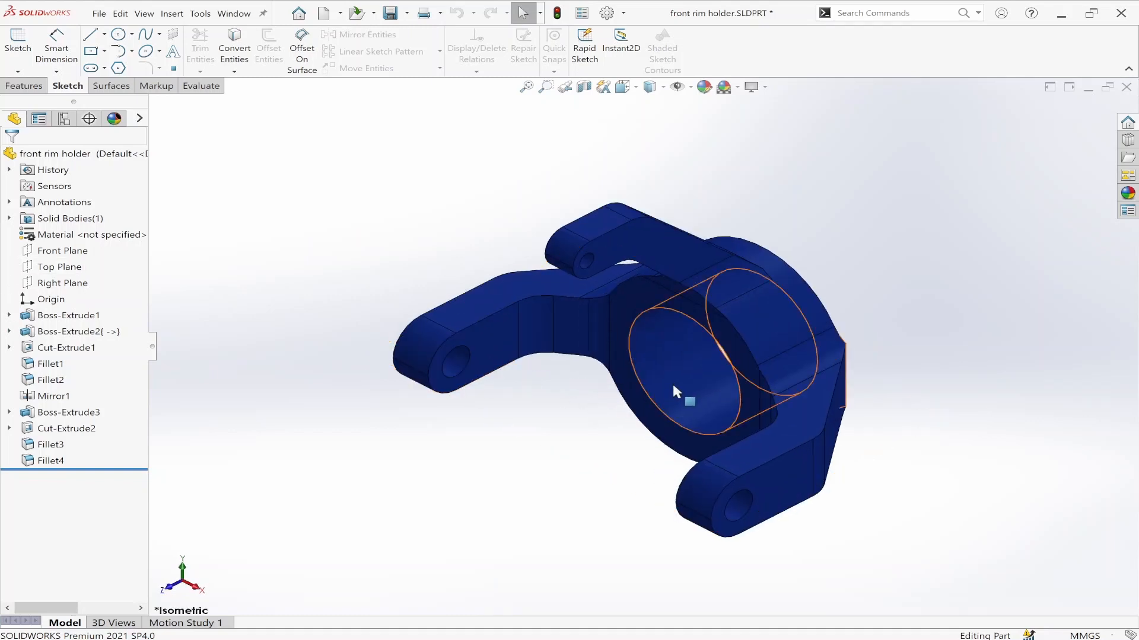
middle_drag(681, 394, 726, 521)
click(9, 315)
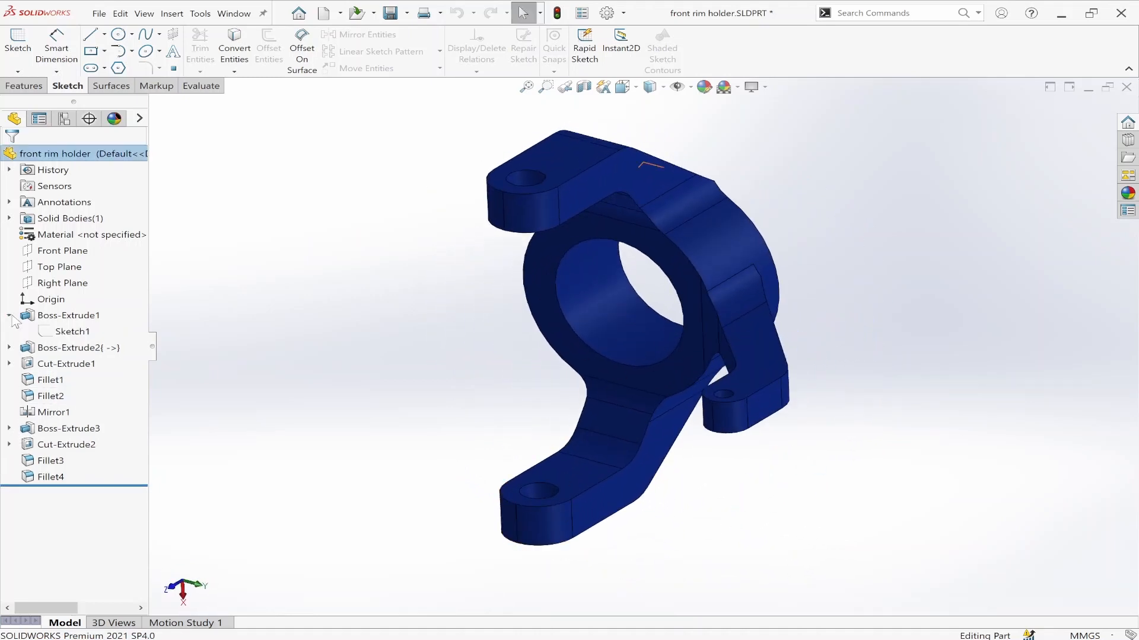
click(62, 333)
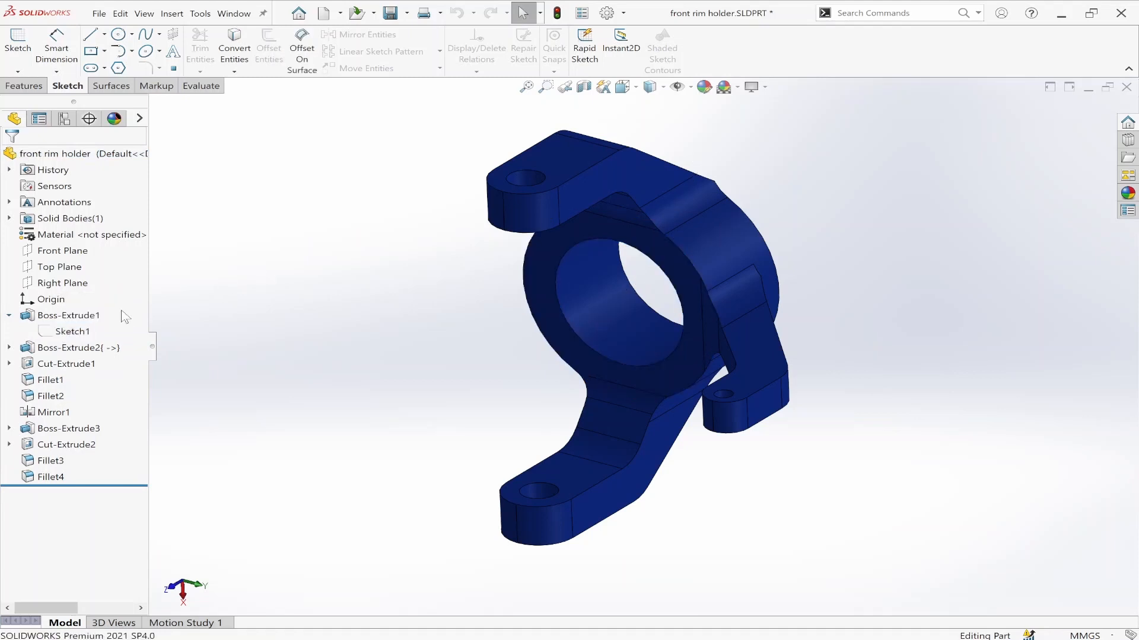
click(89, 316)
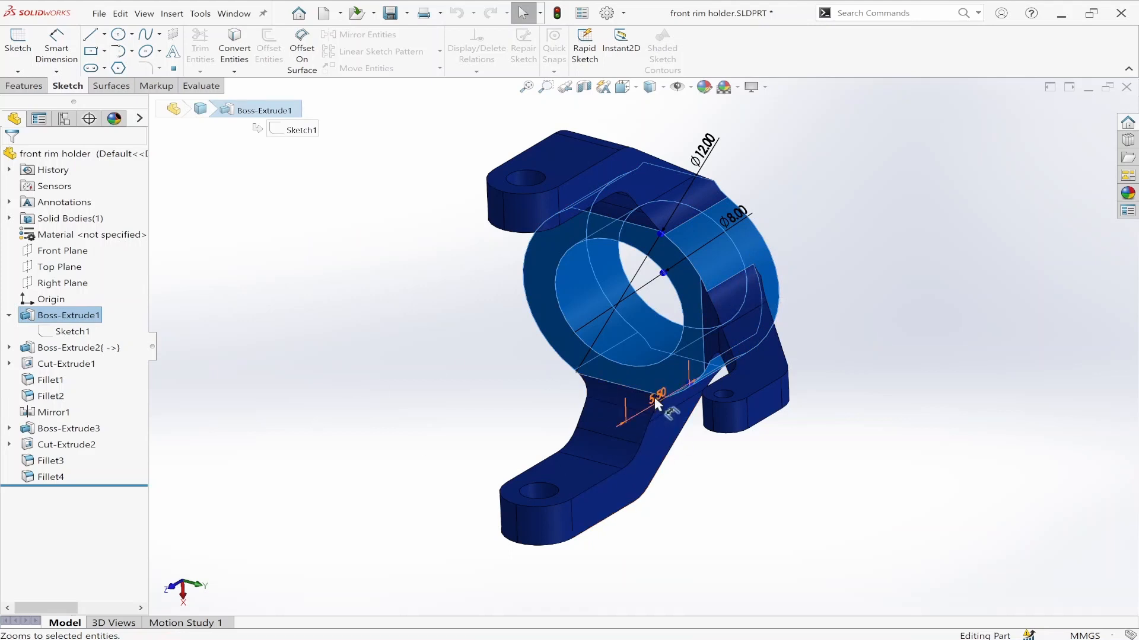
click(808, 463)
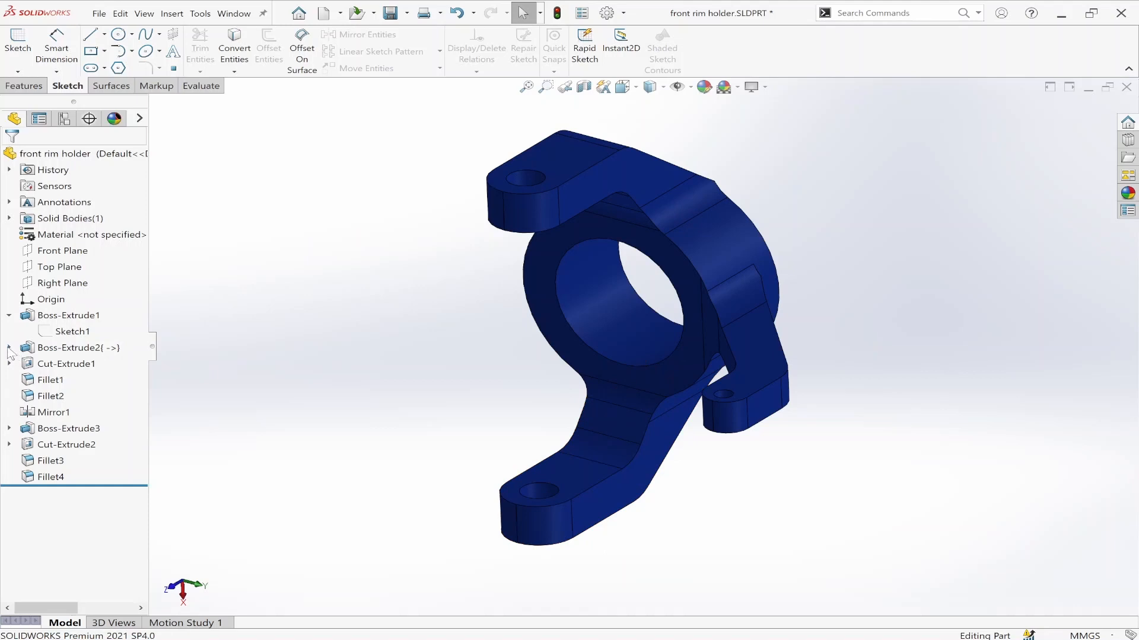
- Highlight Boss-Extrude2 and its Sketch2, and examine the bent arm profile in relation to the Top Plane
click(8, 348)
click(77, 364)
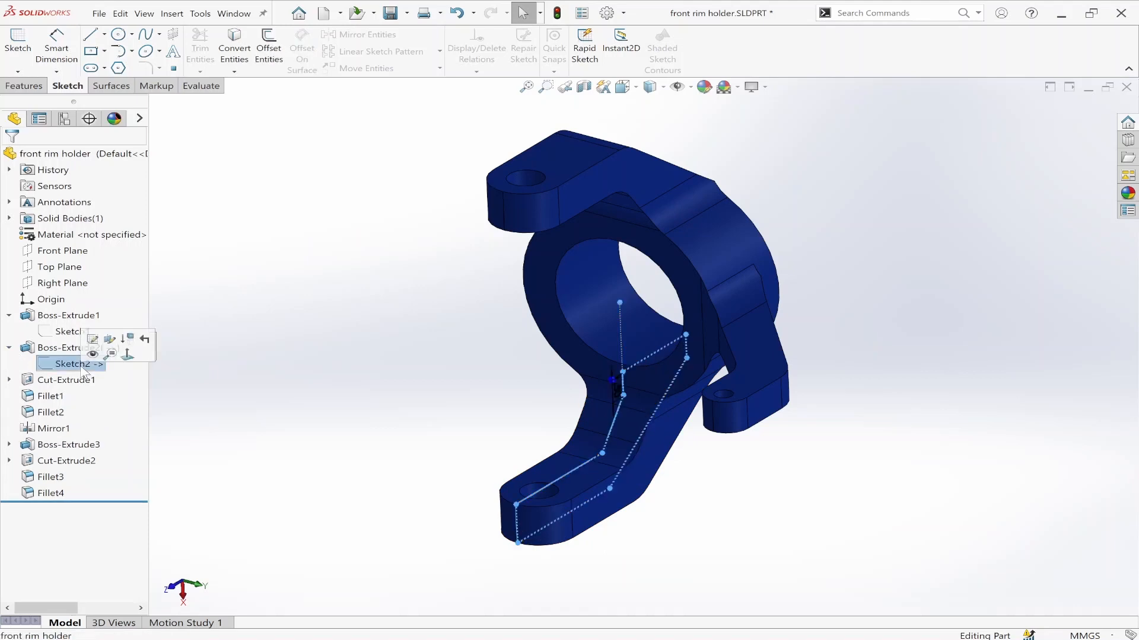
click(57, 268)
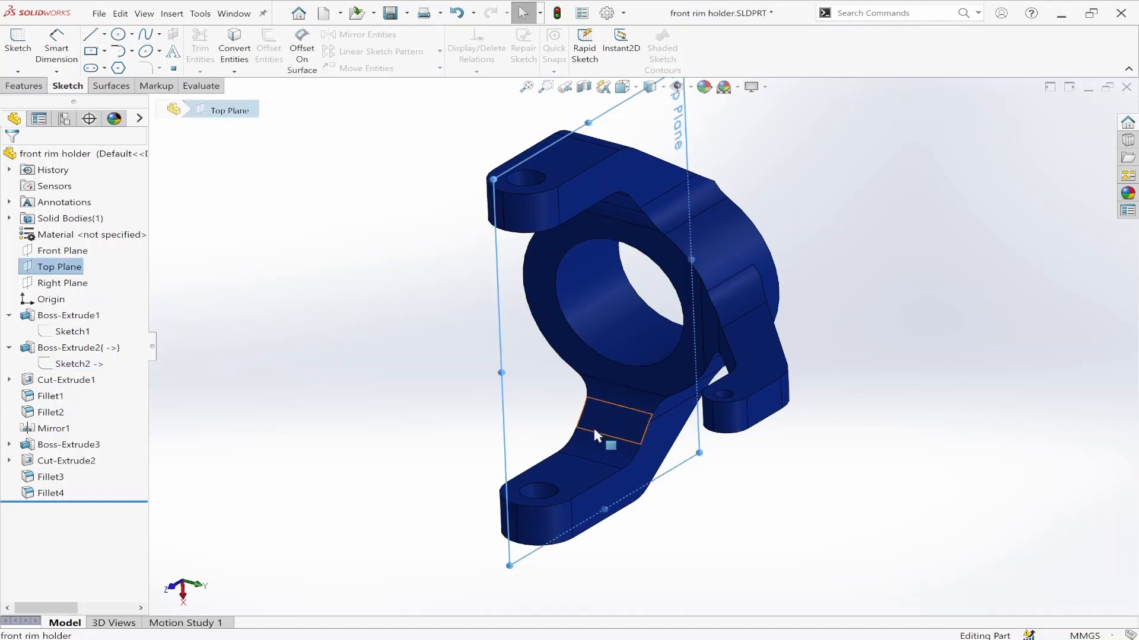
mouse_move(610, 445)
middle_down()
mouse_move(666, 420)
mouse_move(642, 422)
middle_up()
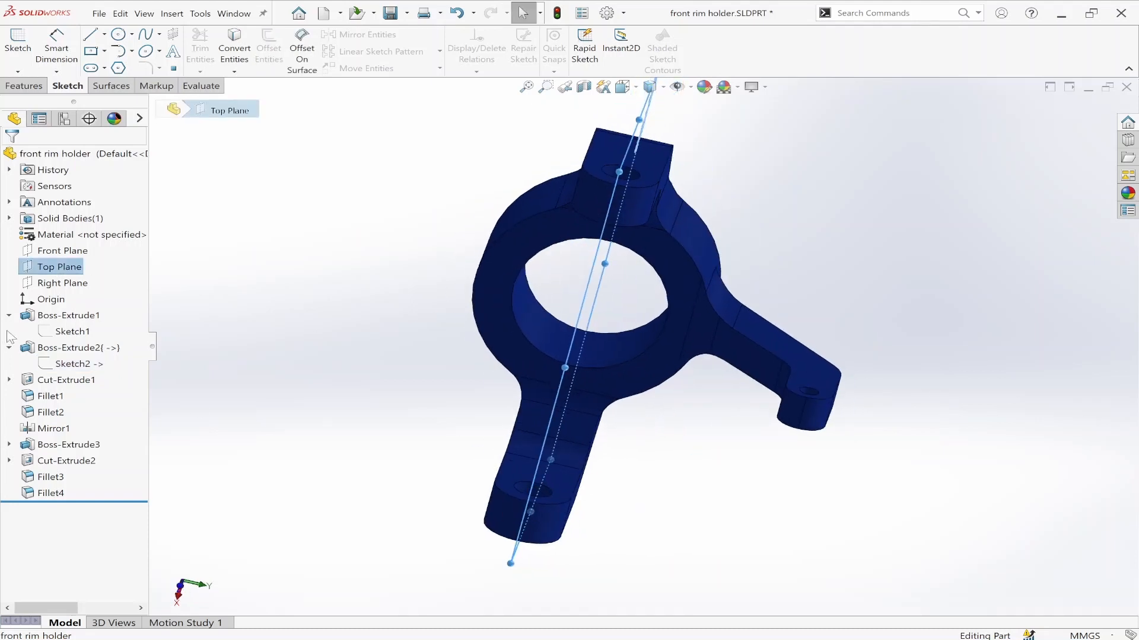
click(53, 363)
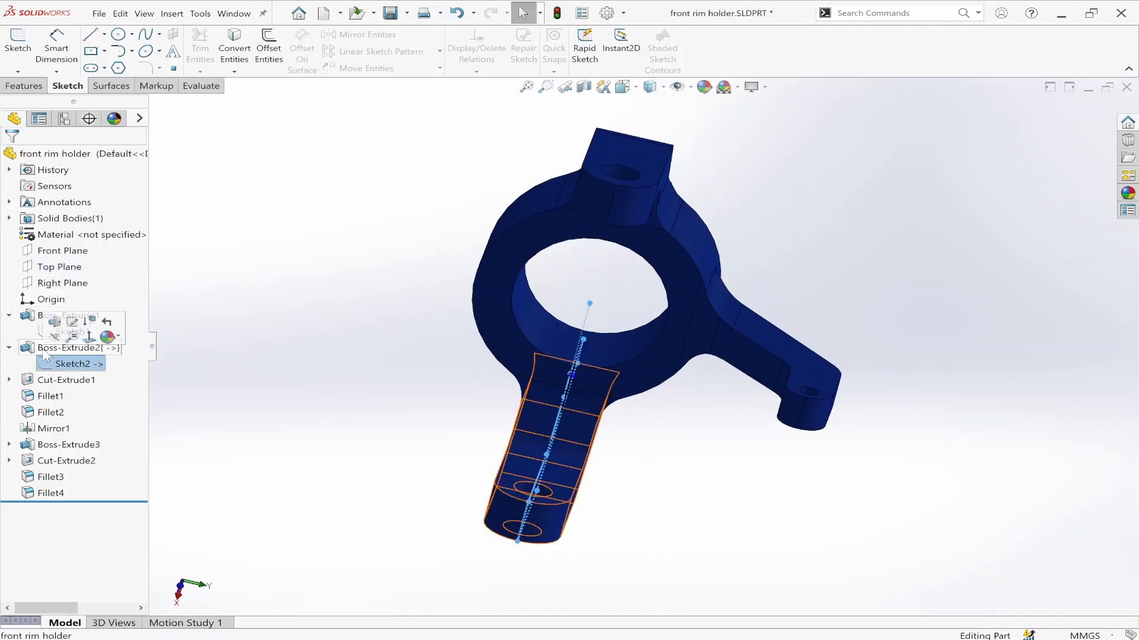
click(45, 349)
drag(527, 506, 677, 499)
click(440, 410)
- Highlight Cut-Extrude1 and Fillet1, and examine the hole and rounded end of the bent arm
middle_drag(611, 447, 525, 454)
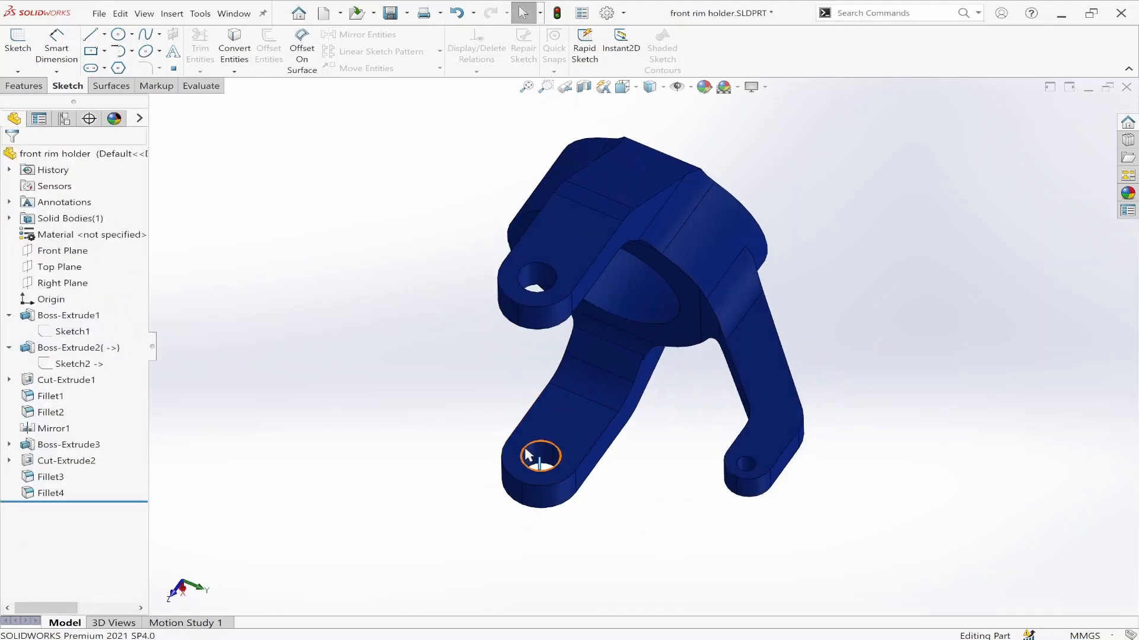
click(67, 380)
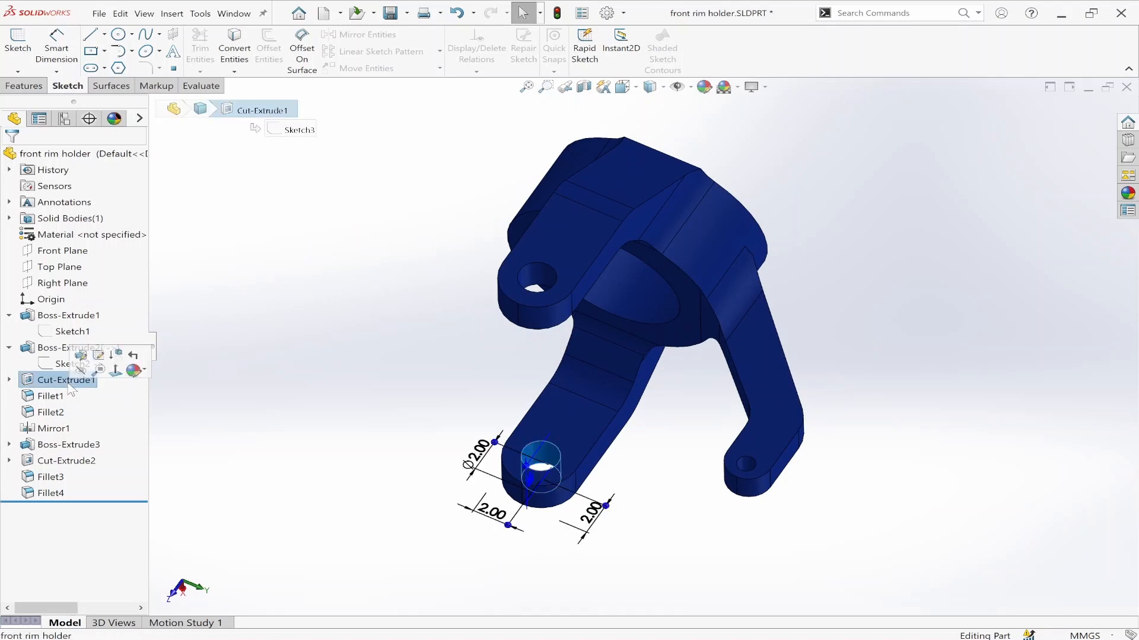
click(30, 400)
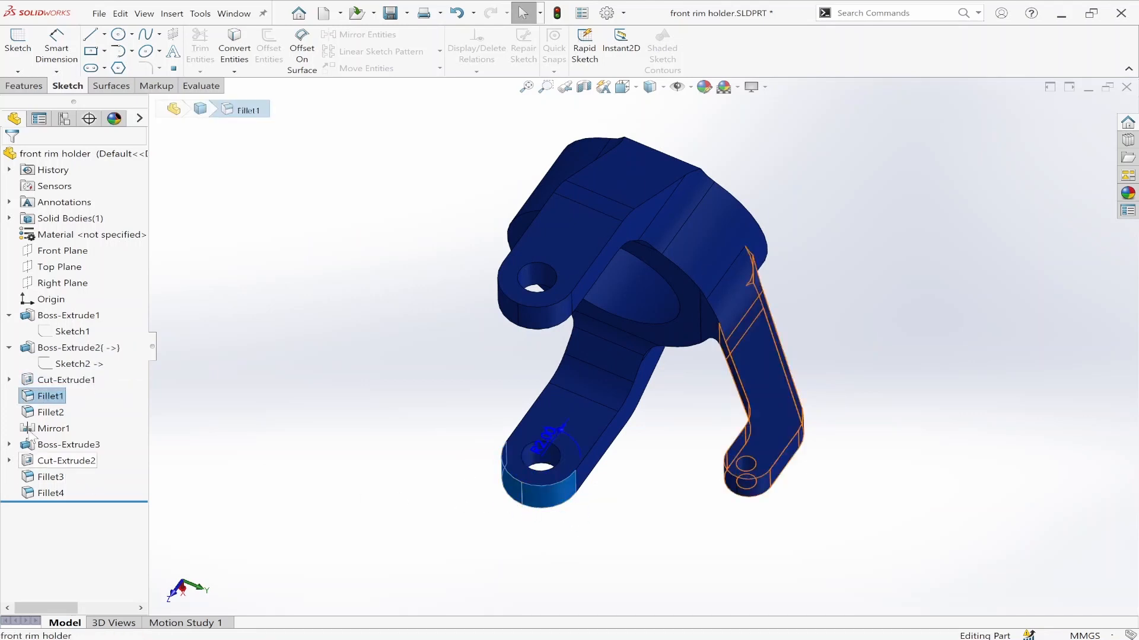
- Highlight Fillet2 and examine the rounded bends where the arm joins the ring, and clear the selection
click(44, 414)
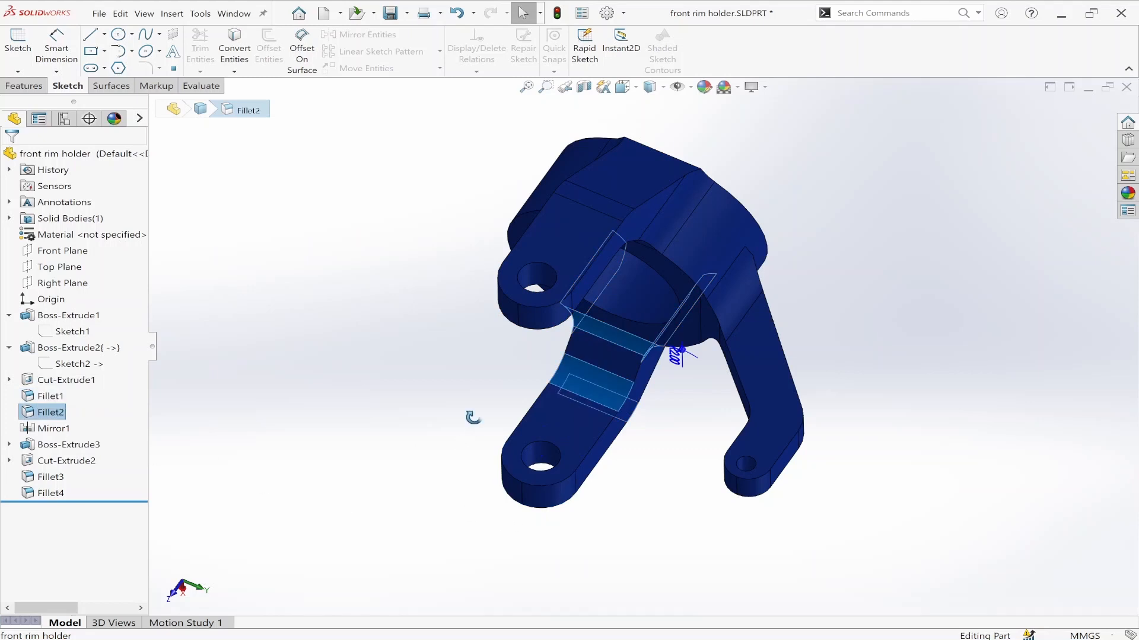
middle_drag(472, 418, 374, 365)
scroll(695, 419, down, 3)
mouse_move(678, 420)
middle_down()
mouse_move(709, 376)
mouse_move(746, 373)
mouse_move(734, 364)
mouse_move(673, 382)
mouse_move(679, 422)
mouse_move(694, 426)
middle_up()
scroll(608, 372, up, 4)
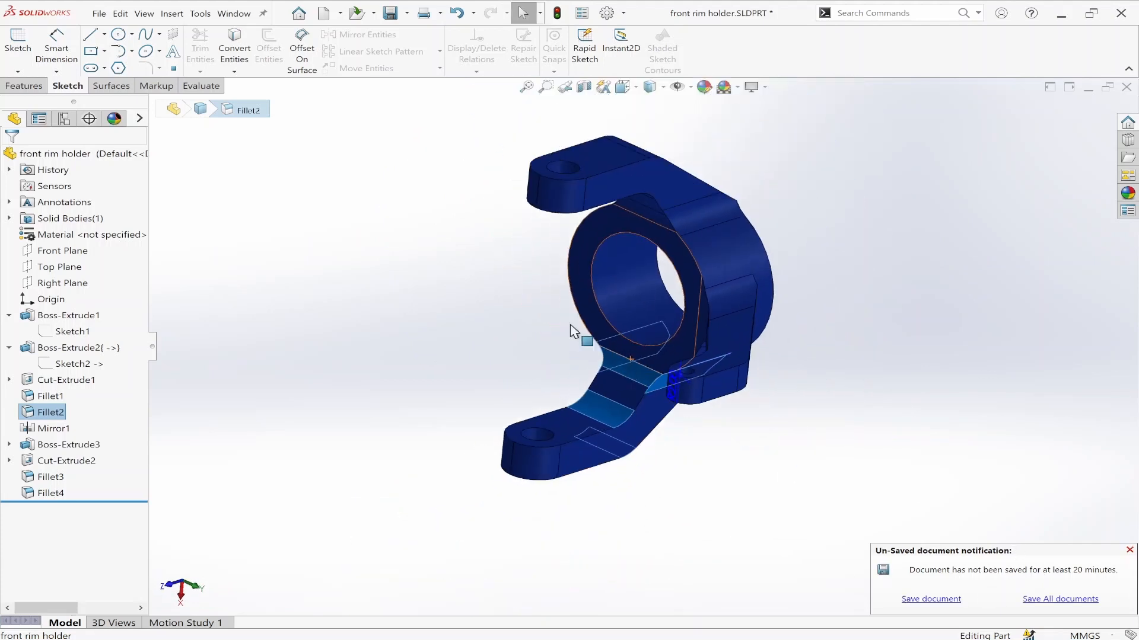
click(568, 329)
- Highlight Mirror1 to examine the mirrored arm against its original, and expand Boss-Extrude3 to show its sketch
scroll(616, 277, up, 2)
scroll(615, 276, down, 3)
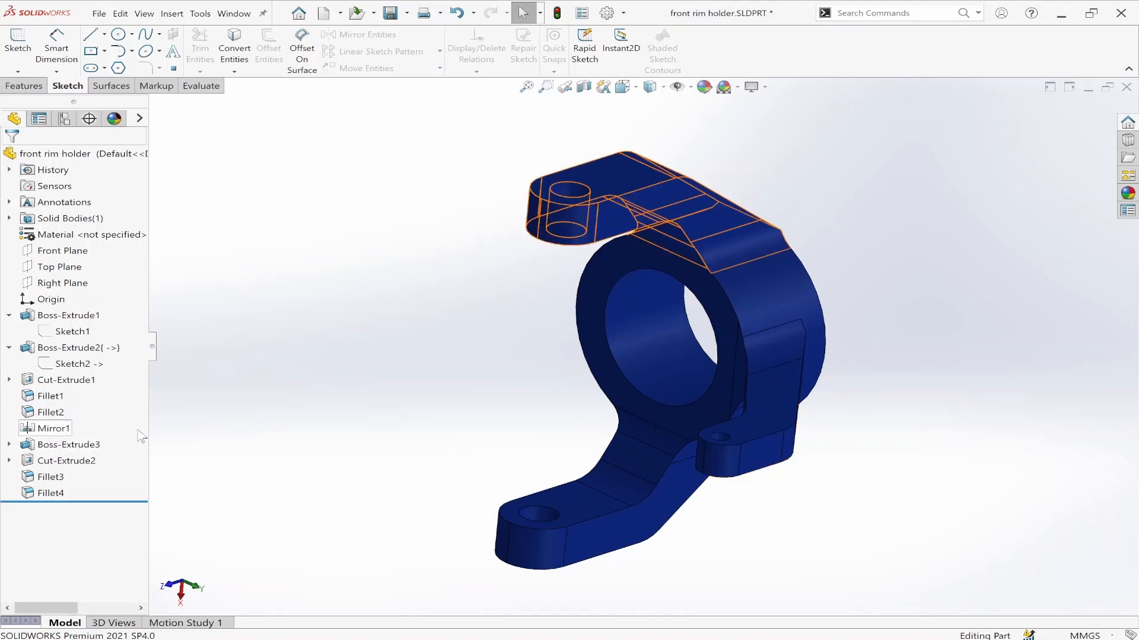
click(138, 432)
middle_drag(532, 401, 593, 350)
click(9, 444)
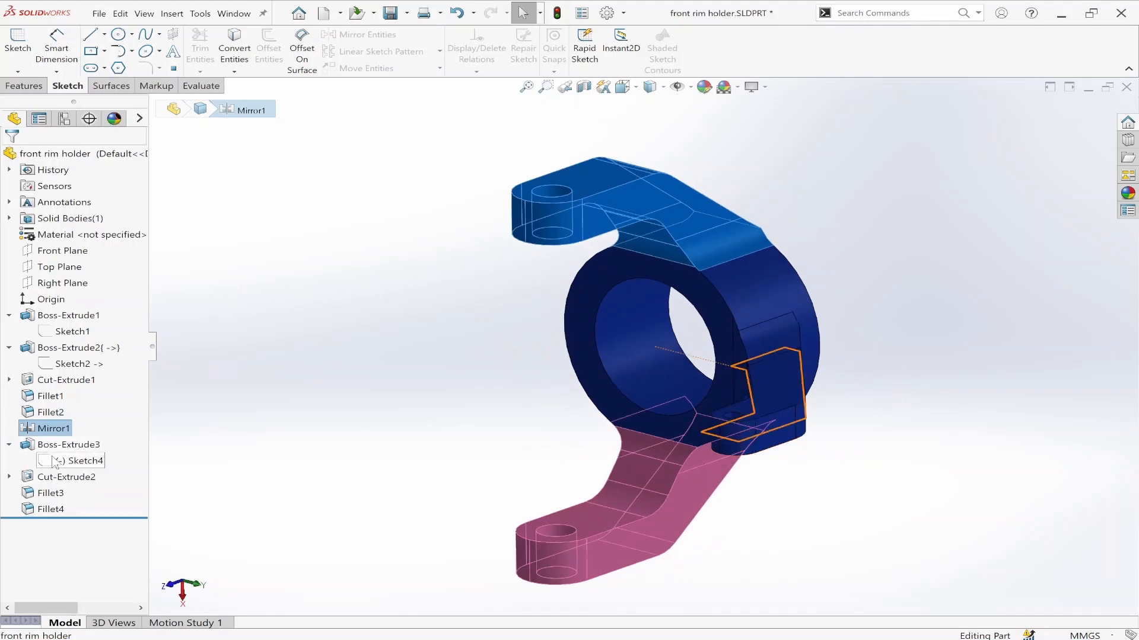
- Highlight Boss-Extrude3's Sketch4 and the Right Plane, and examine how the third arm's profile lies on that plane
click(59, 462)
mouse_move(394, 404)
middle_down()
mouse_move(437, 369)
mouse_move(477, 361)
middle_up()
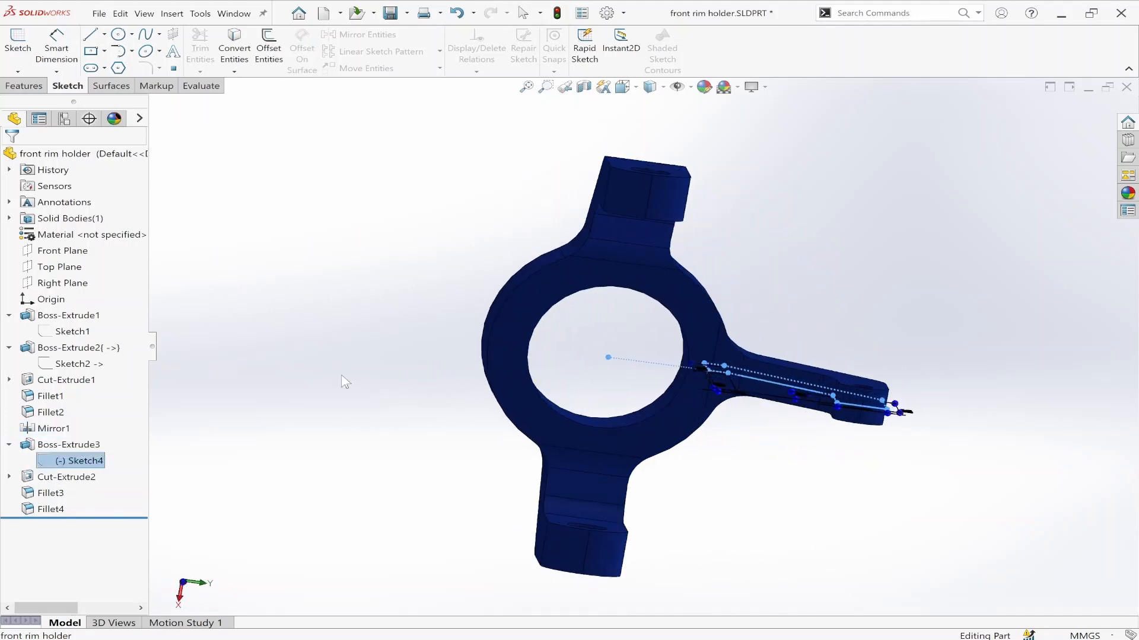
click(62, 283)
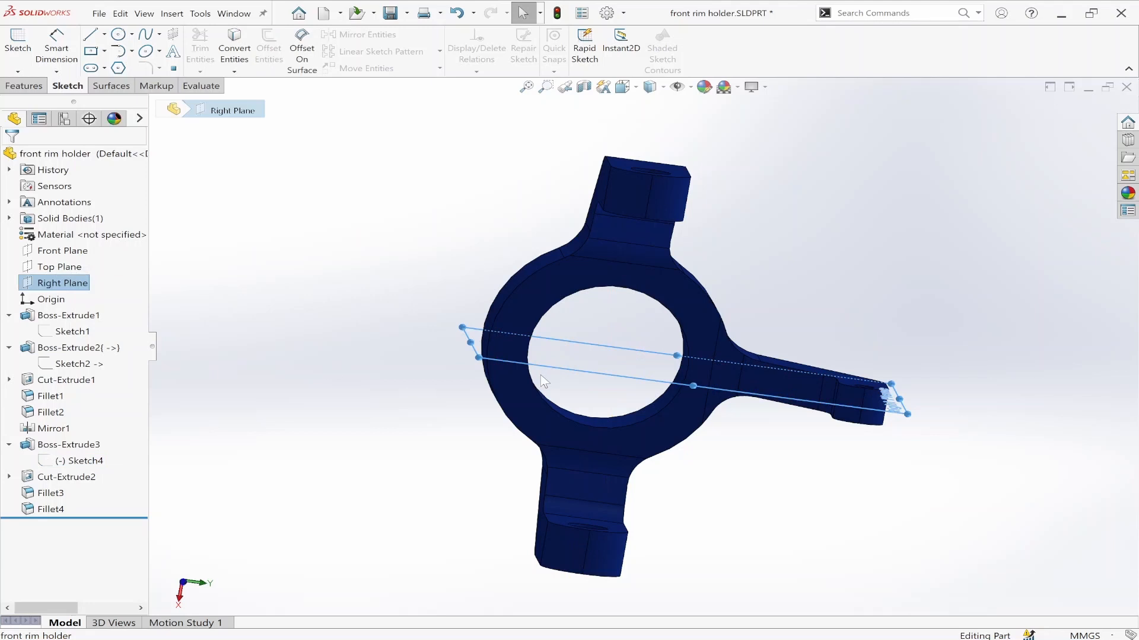
middle_drag(544, 381, 468, 409)
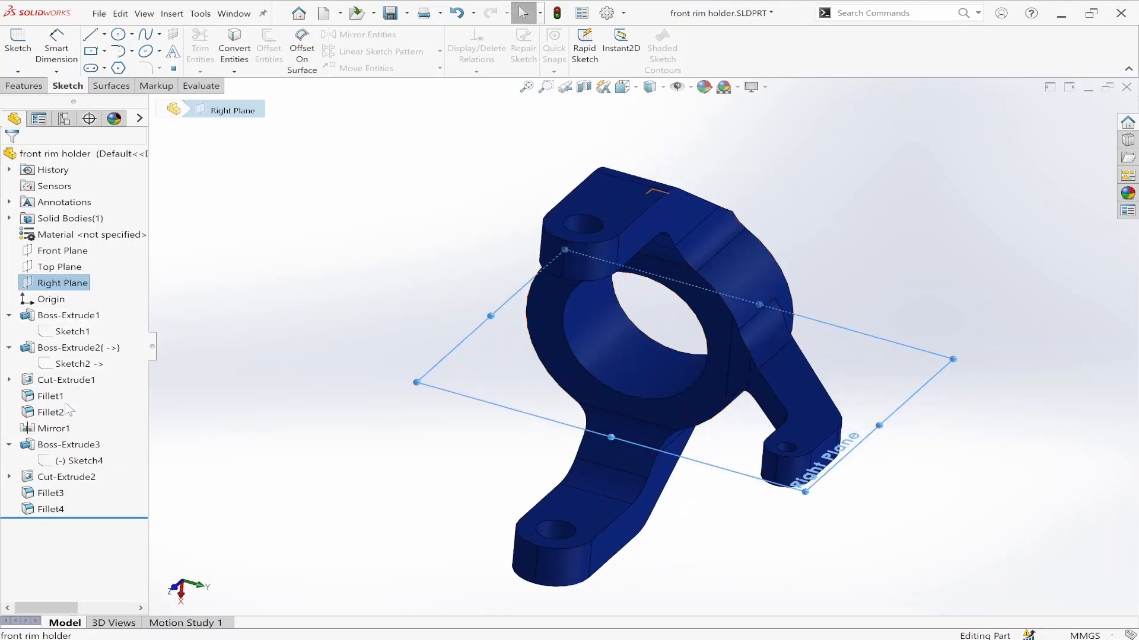
- Open Sketch4 of Boss-Extrude3 for editing, move the 9.00 dimension further below the arm profile, and exit the sketch
click(79, 461)
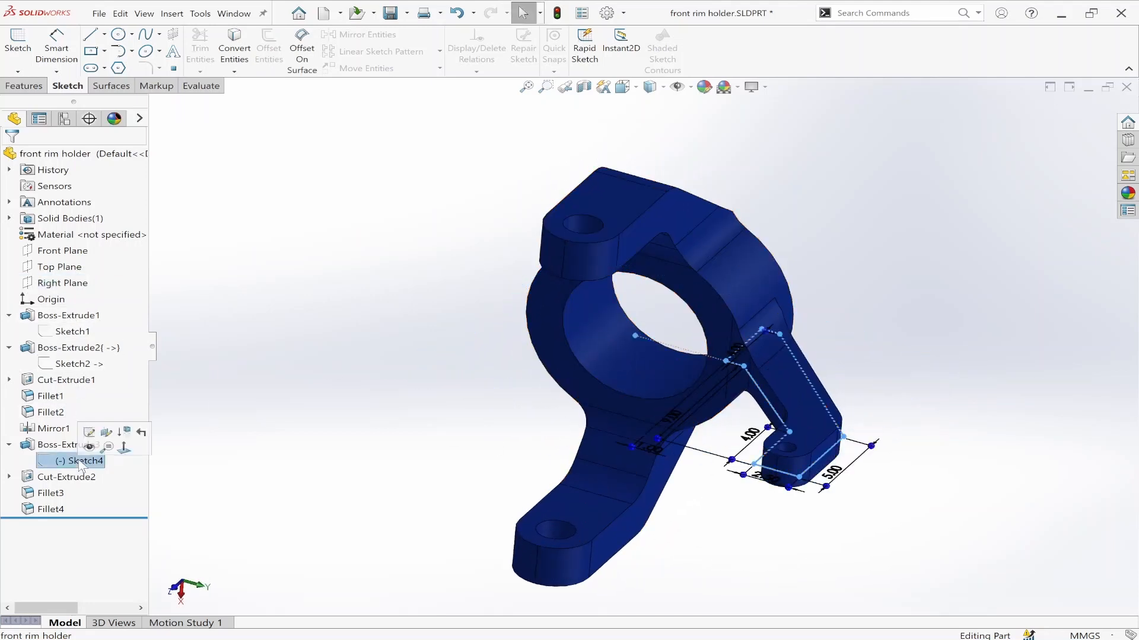
click(90, 440)
scroll(716, 378, up, 5)
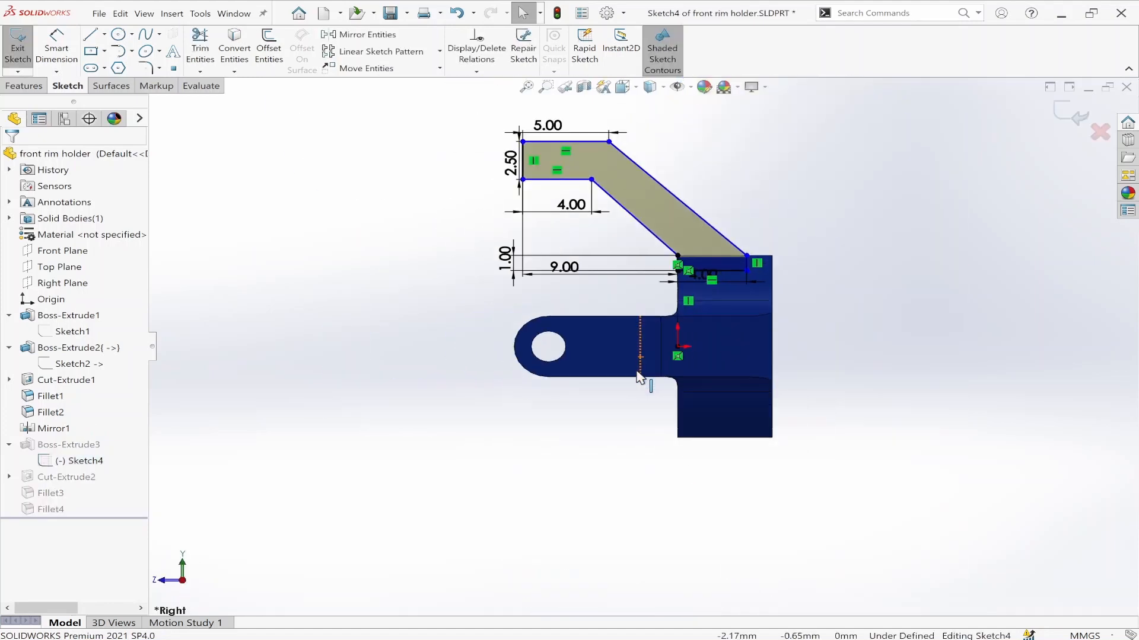
scroll(684, 160, up, 1)
scroll(684, 208, down, 3)
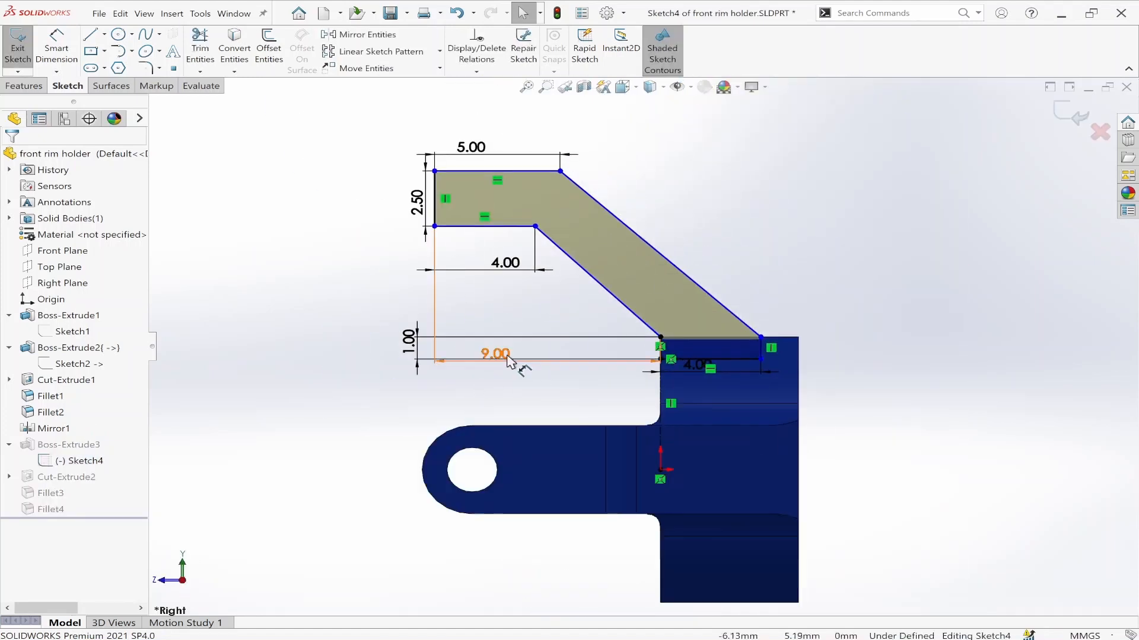
drag(504, 358, 526, 386)
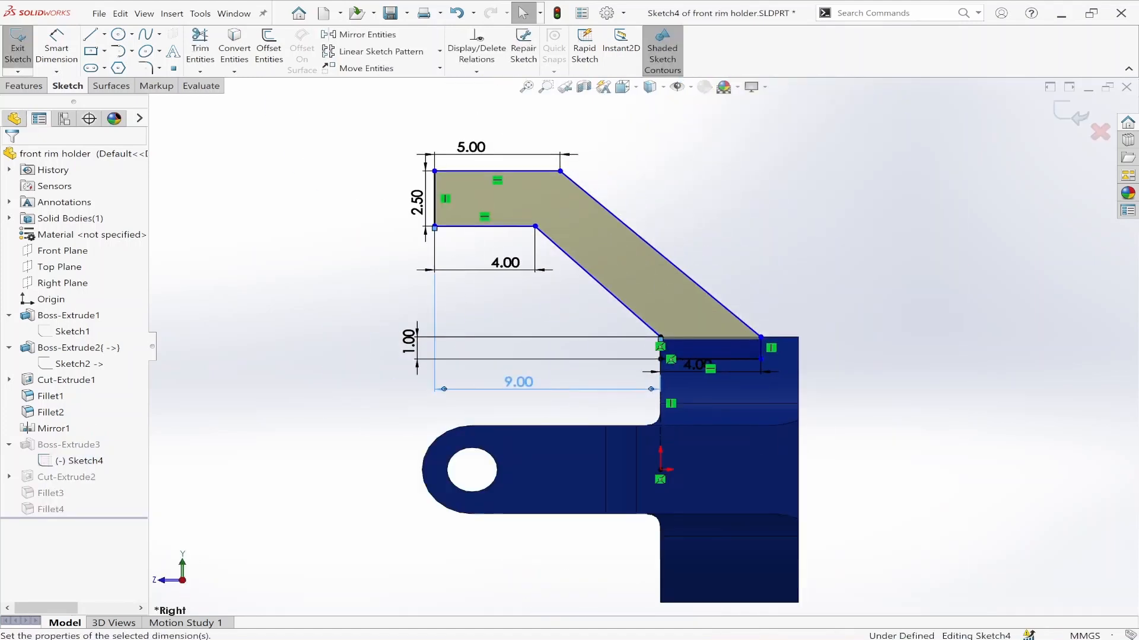
click(1053, 114)
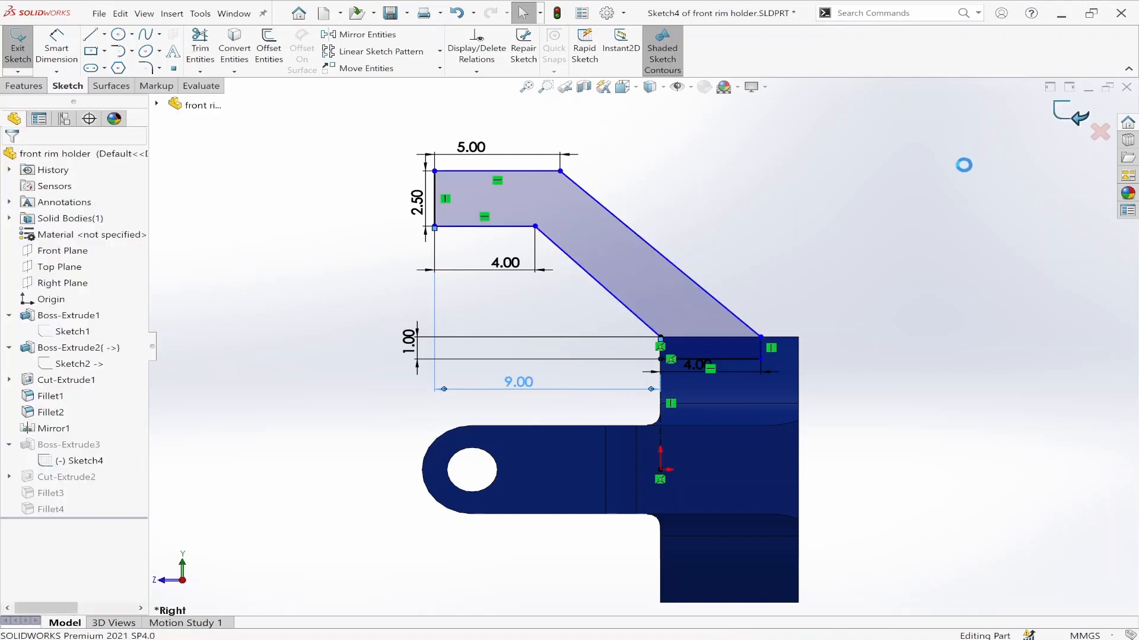
- Highlight Fillet3 and Fillet4, and examine the third arm's rounded bends and rounded end
middle_drag(717, 267, 382, 539)
click(31, 497)
scroll(602, 468, down, 3)
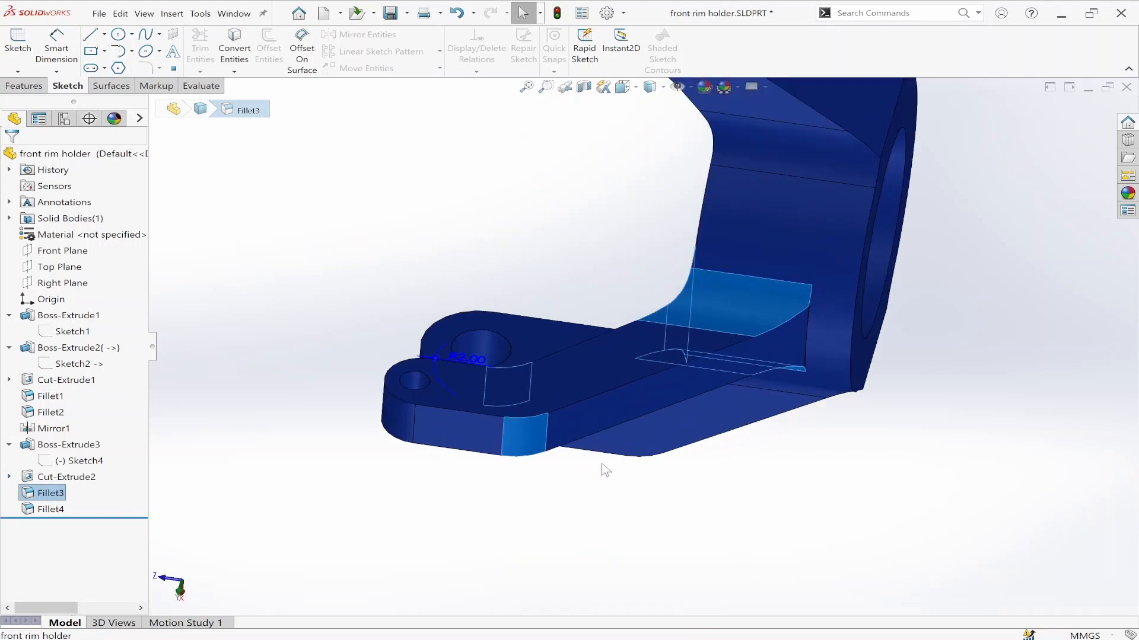
middle_drag(603, 468, 625, 515)
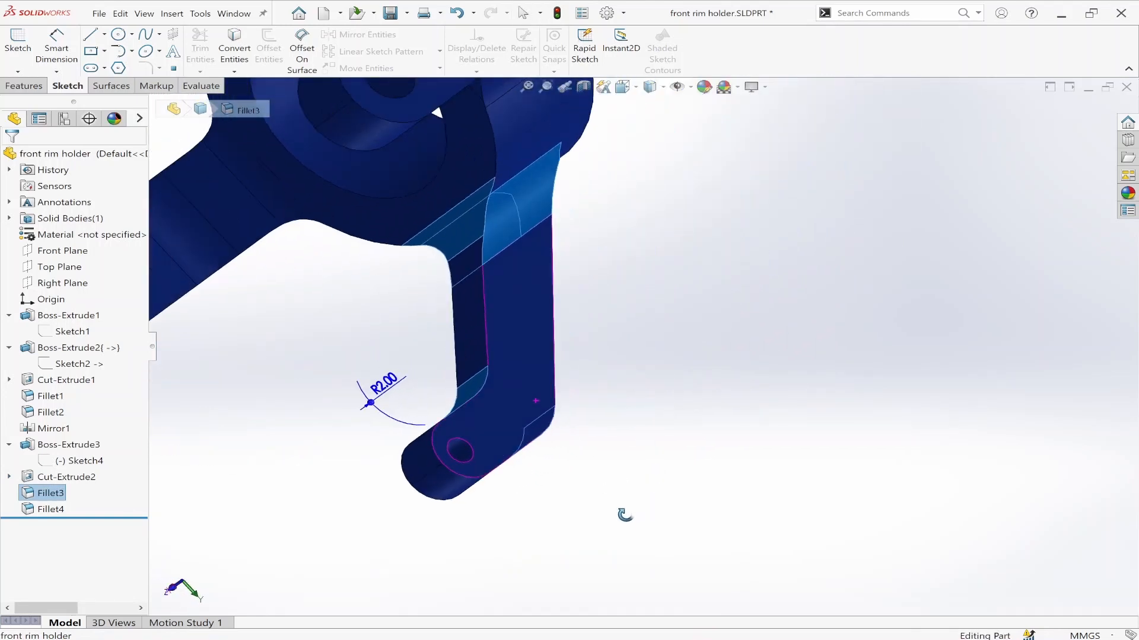
click(41, 510)
middle_drag(439, 469, 530, 448)
scroll(557, 403, down, 5)
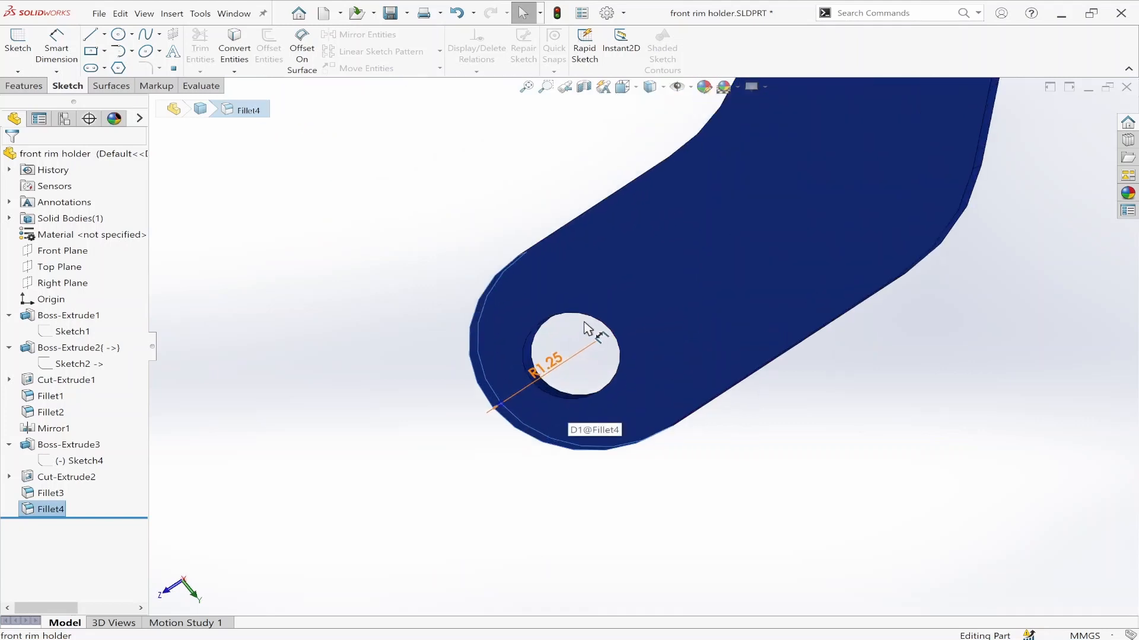
- Highlight Cut-Extrude2, and examine the hole at the third arm's end up close and within the whole part
scroll(526, 384, up, 3)
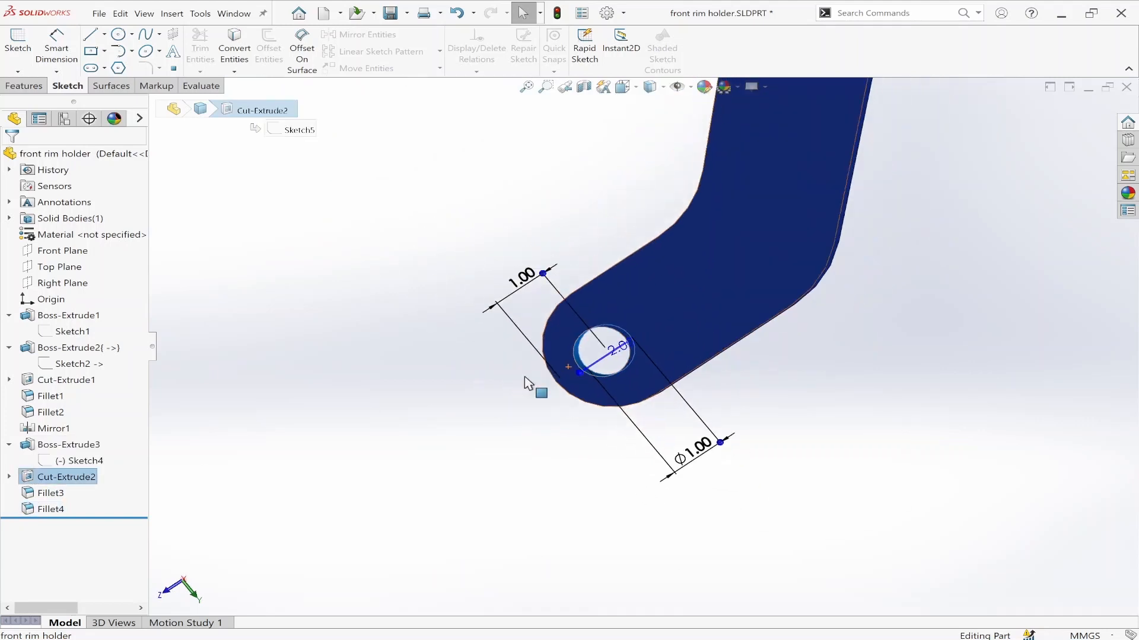
mouse_move(526, 384)
middle_down()
mouse_move(532, 283)
mouse_move(577, 178)
mouse_move(605, 233)
mouse_move(692, 199)
middle_up()
scroll(532, 283, up, 3)
scroll(532, 283, up, 3)
scroll(692, 200, up, 3)
scroll(695, 204, down, 3)
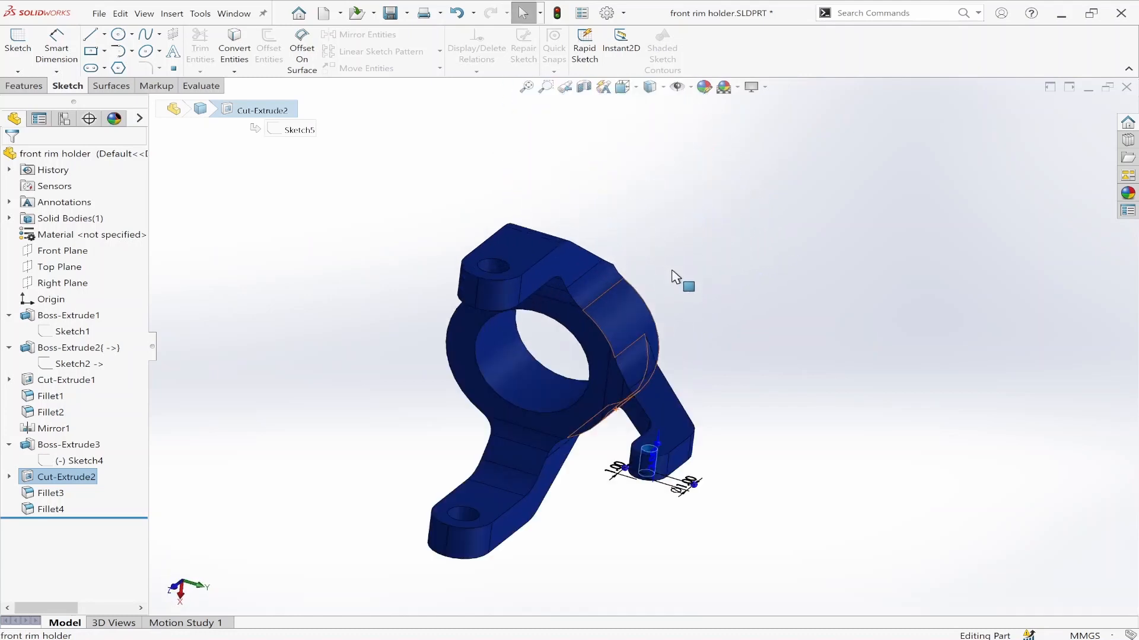
scroll(614, 456, up, 2)
scroll(617, 442, up, 1)
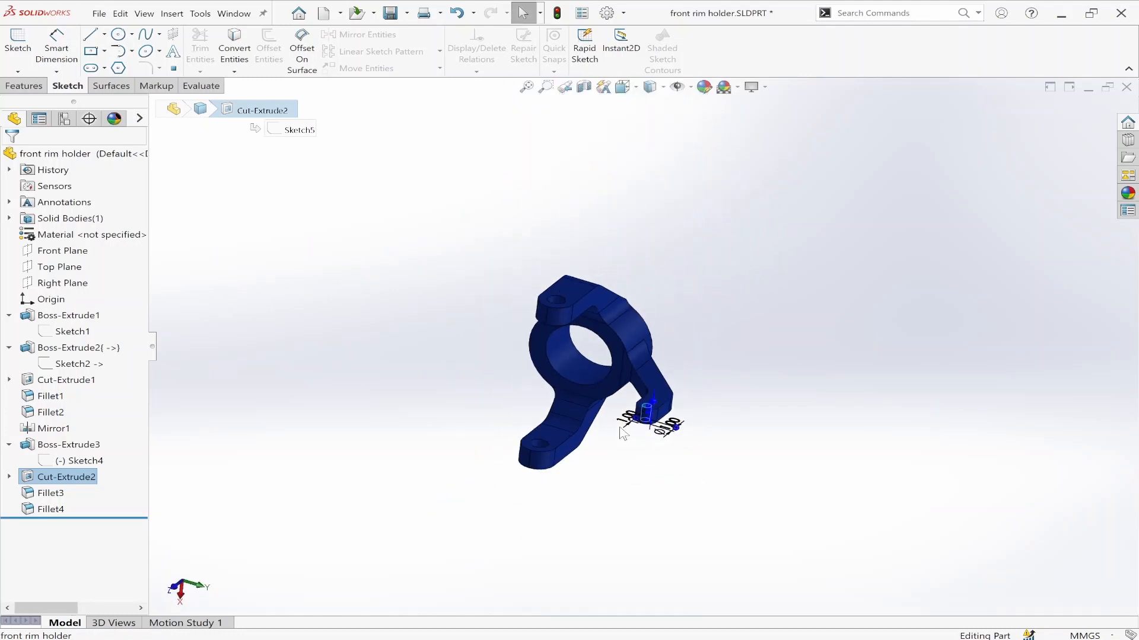
- Save the front rim holder in isometric view, close its window, and return to the car assembly without rebuilding
key(ctrl+7)
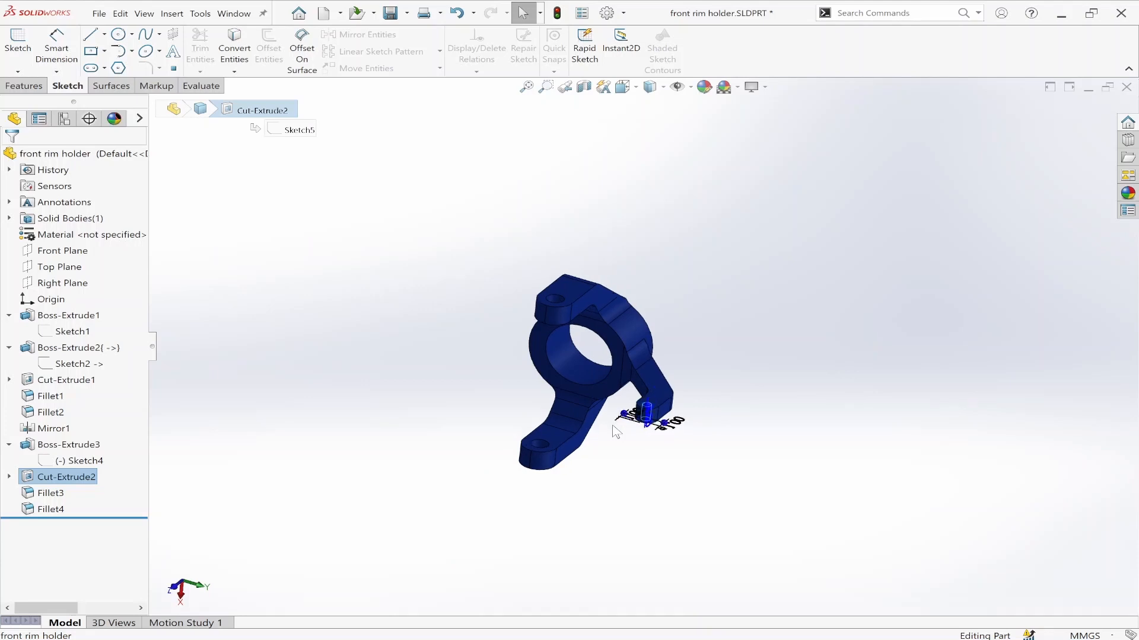
key(ctrl+s)
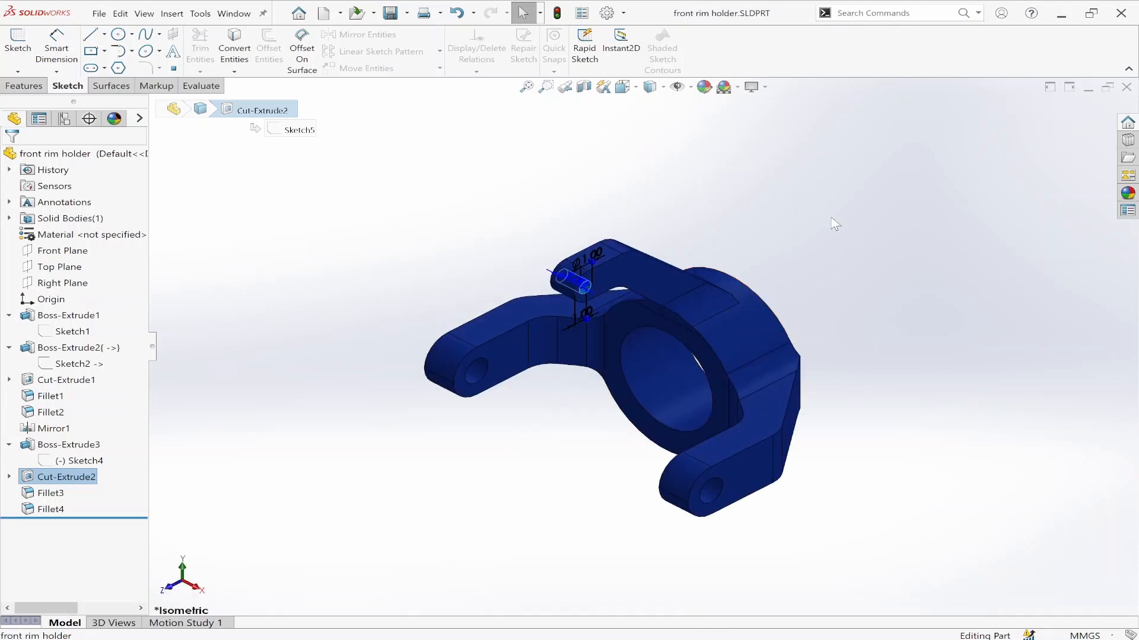
click(833, 224)
click(1125, 86)
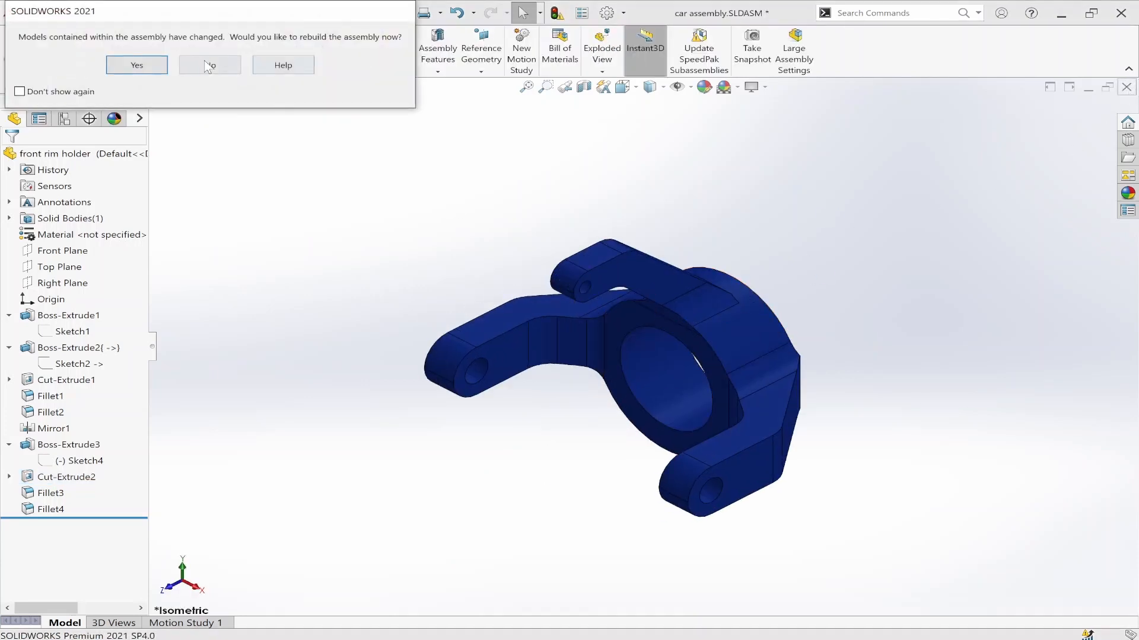
click(219, 66)
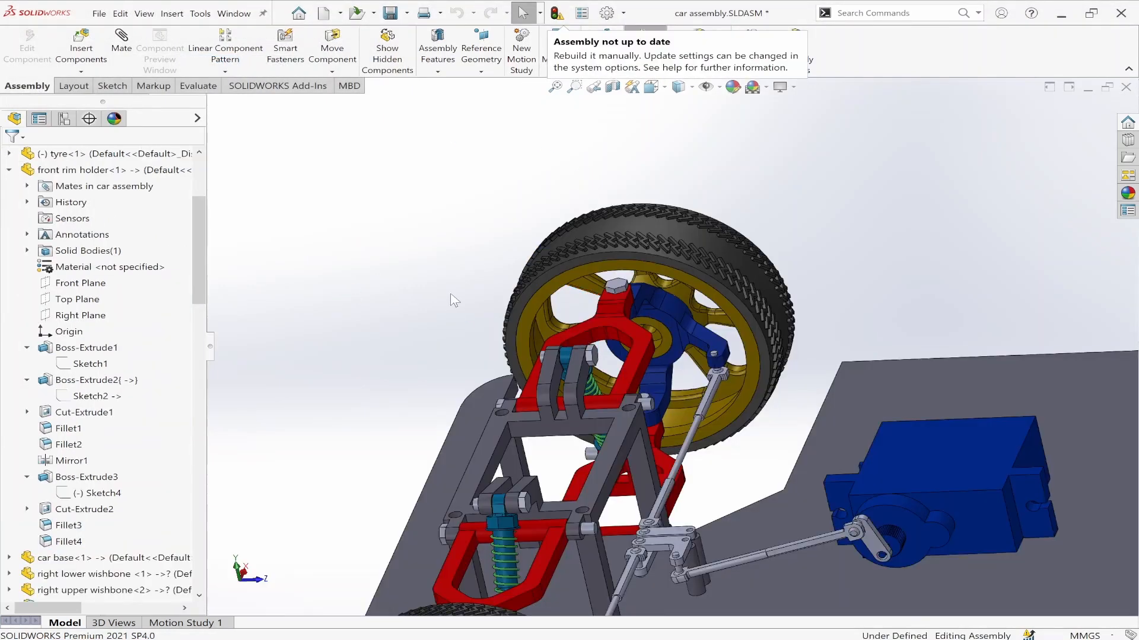
- Examine the front wheel in the assembly, where the rim holder joins the rim, the wishbones and the steering rod
key(ctrl+7)
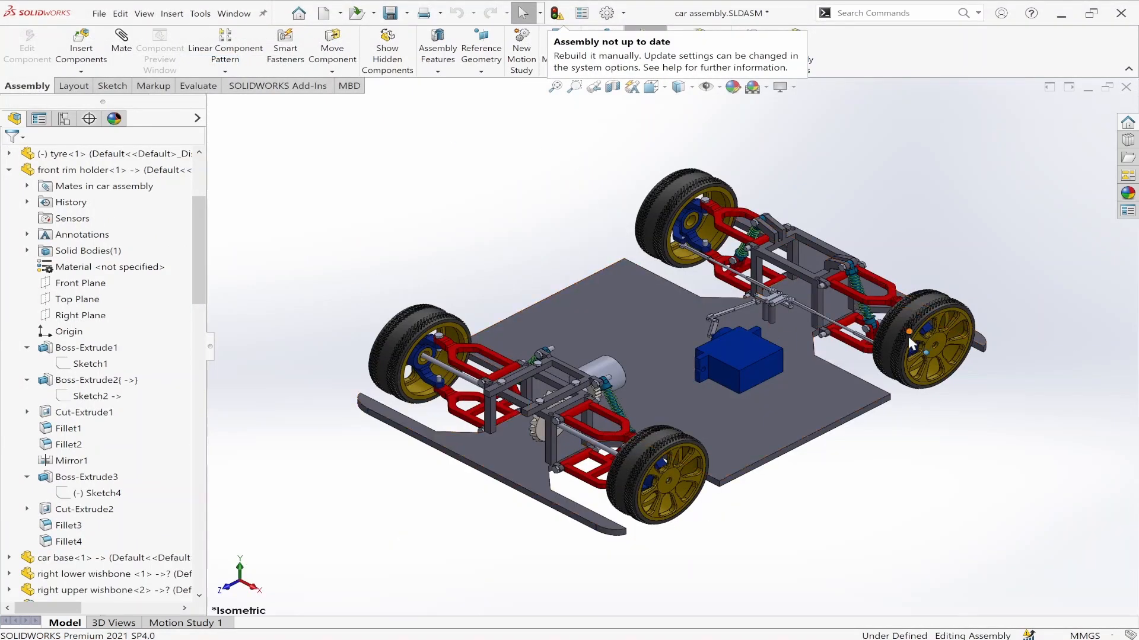
scroll(909, 336, down, 3)
scroll(820, 307, down, 3)
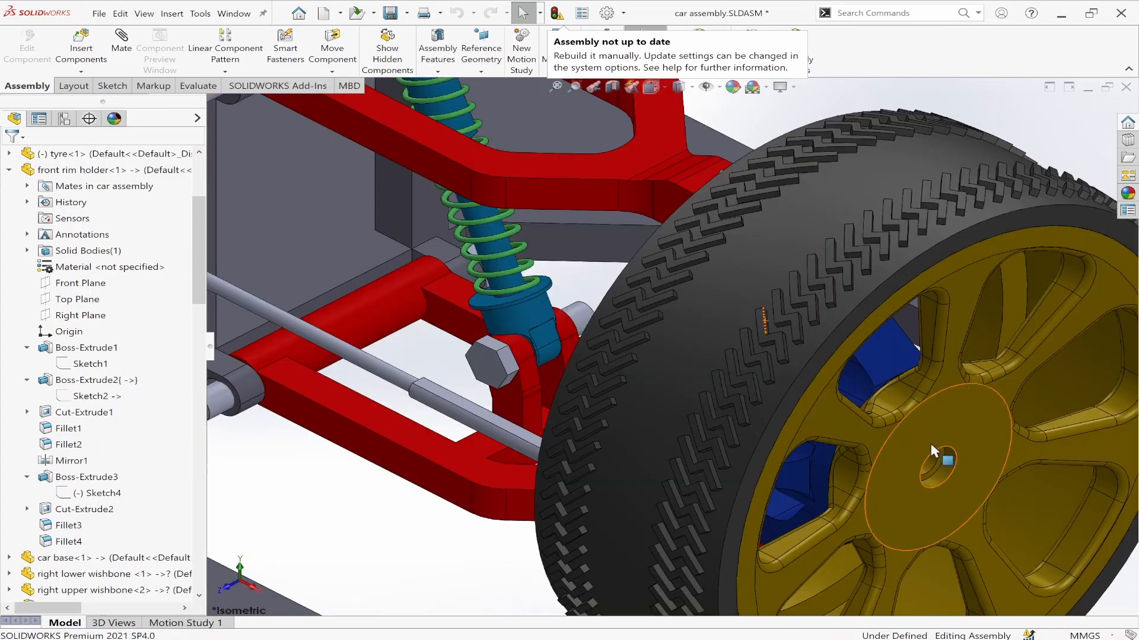
middle_drag(924, 442, 587, 430)
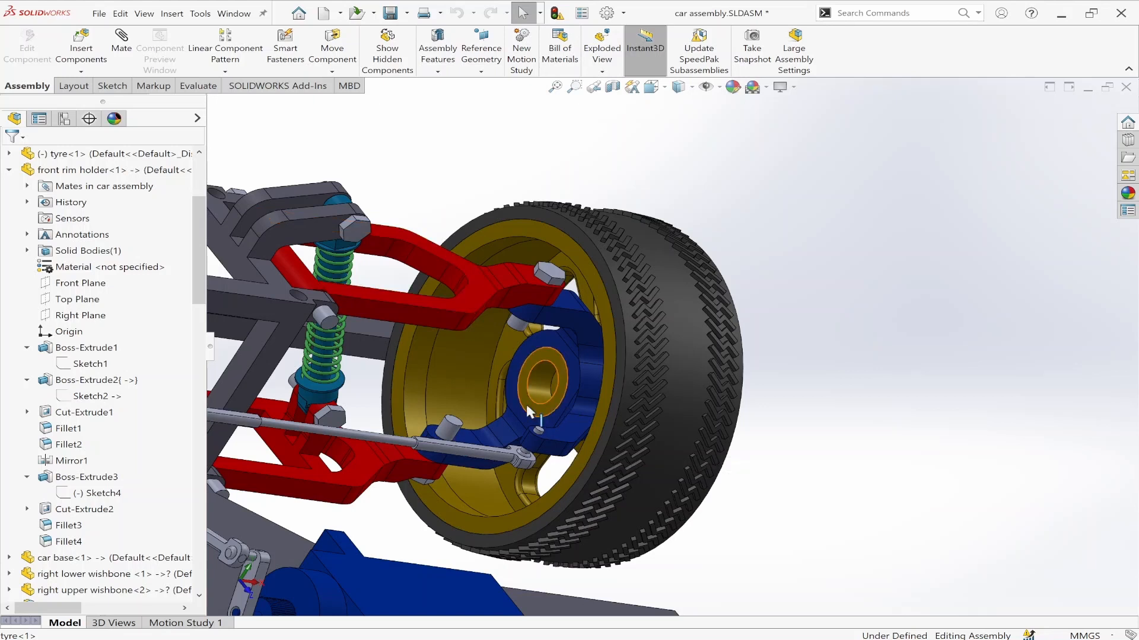
scroll(475, 388, up, 2)
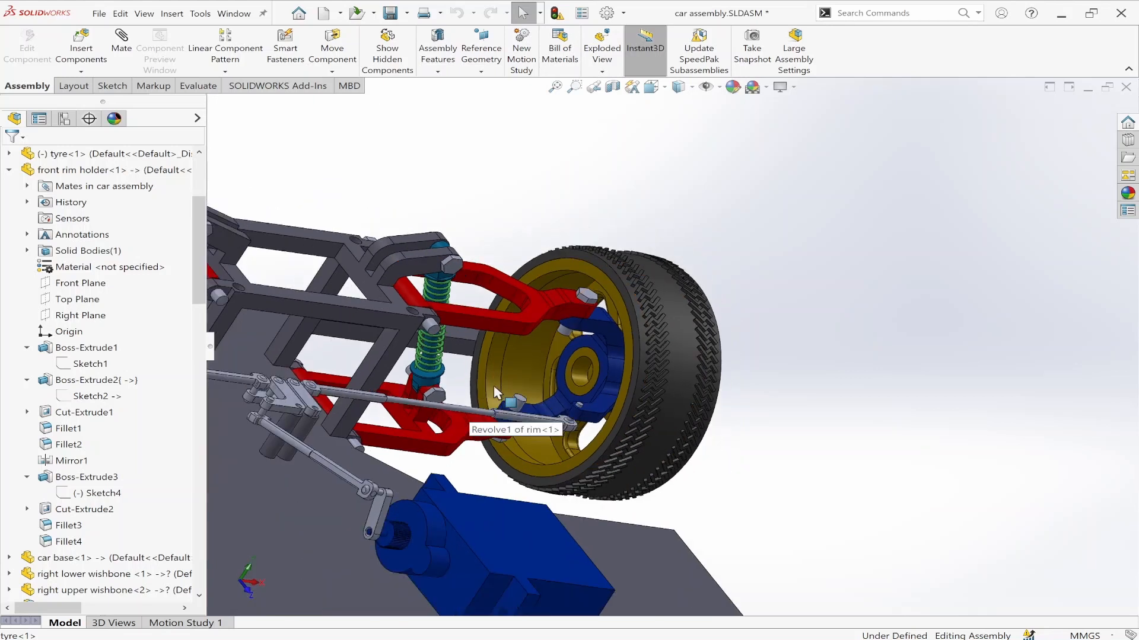
scroll(507, 361, down, 5)
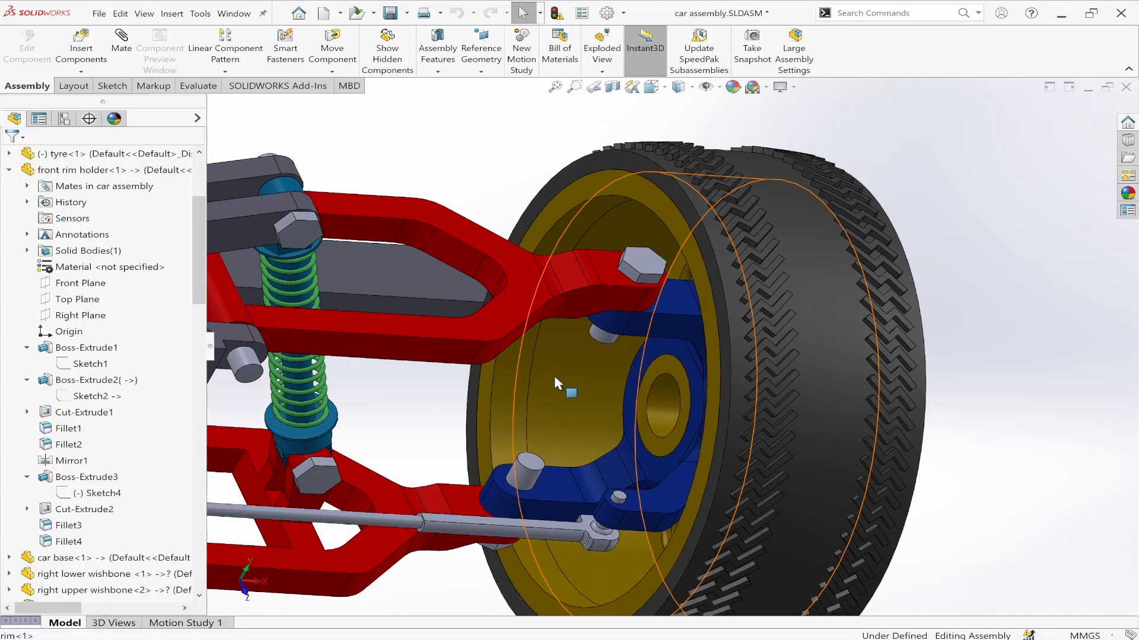
scroll(563, 373, up, 3)
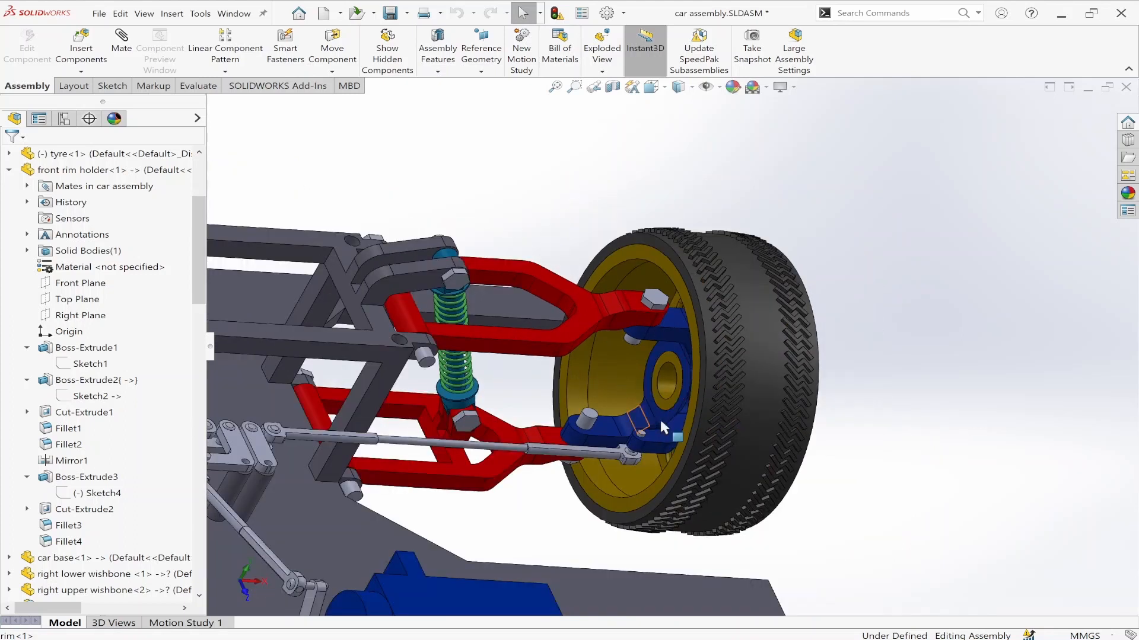